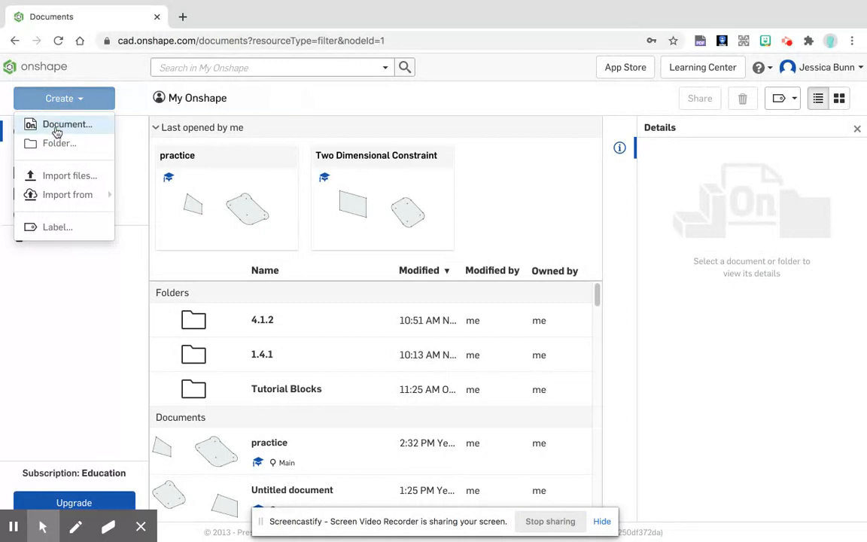
Create a new document named "Two Dimensional Contraints".
left_click(56, 133)
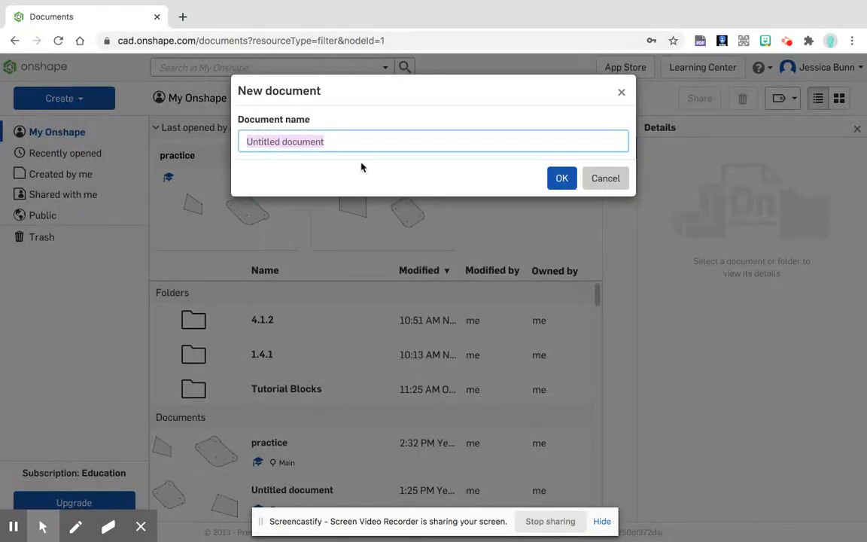
type("Two DImensi")
key("BackSpace")
key("BackSpace")
key("BackSpace")
key("BackSpace")
key("BackSpace")
type("imensional COntraint")
key("BackSpace")
key("BackSpace")
key("BackSpace")
key("BackSpace")
key("BackSpace")
key("BackSpace")
key("BackSpace")
key("BackSpace")
type("ontraints")
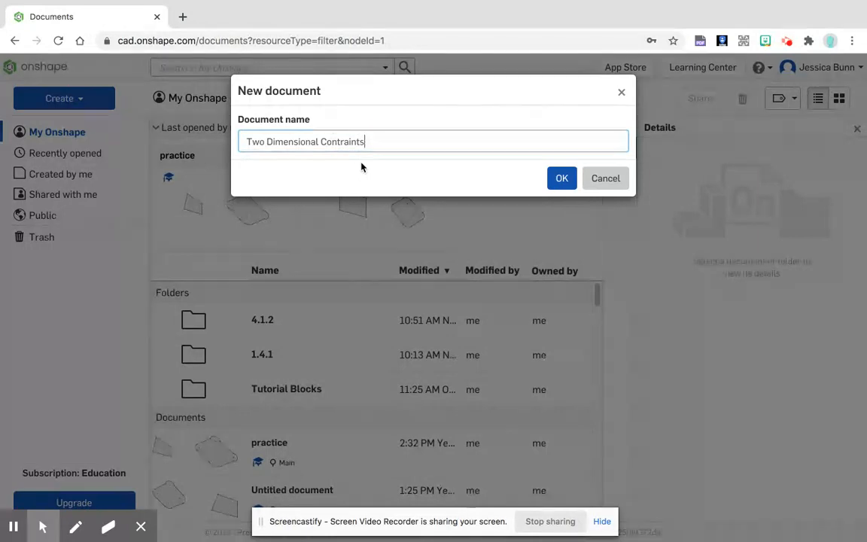
left_click(558, 179)
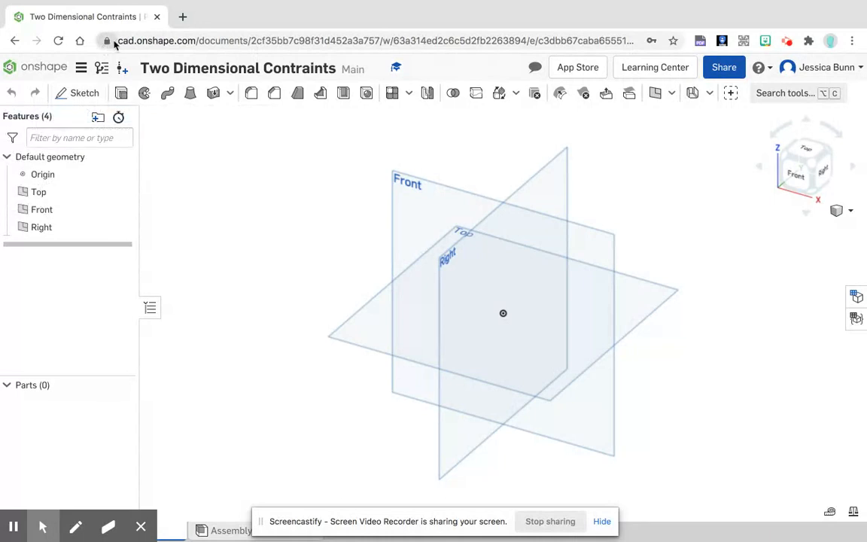
Start a sketch on the Front plane and view it from the front.
left_click(81, 93)
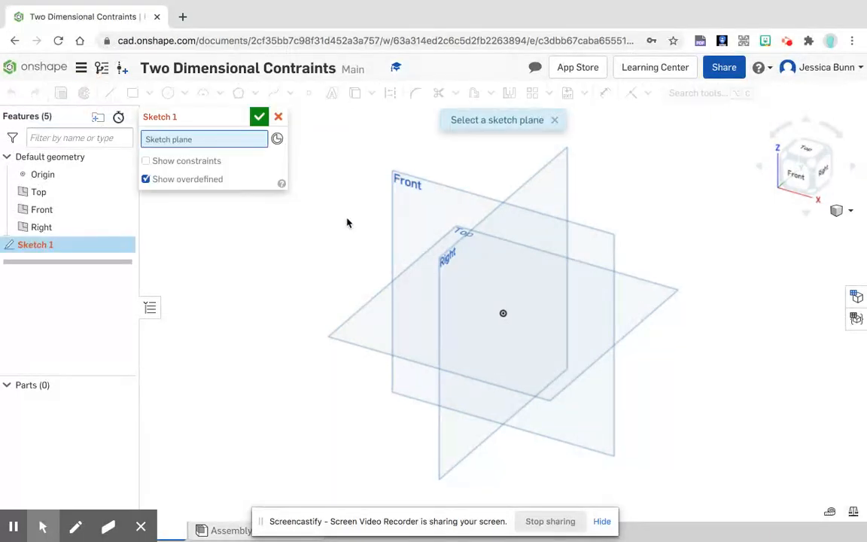
left_click(401, 184)
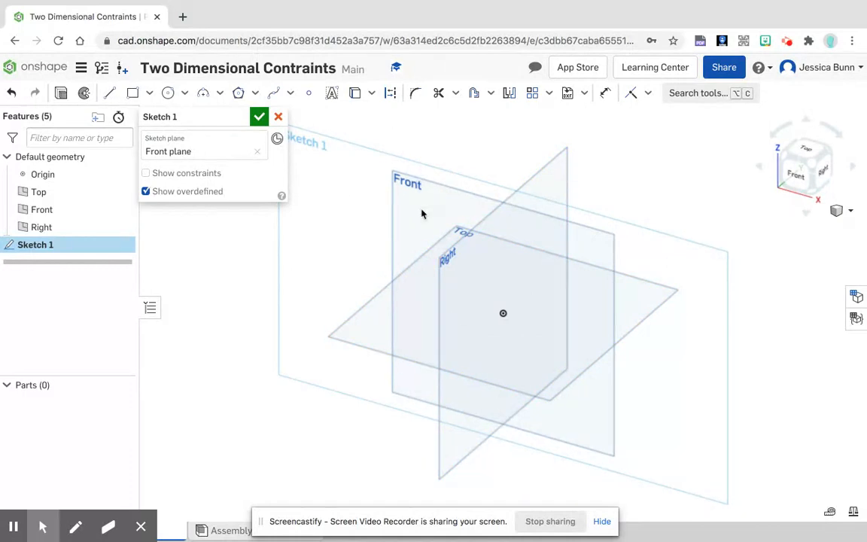
left_click(800, 179)
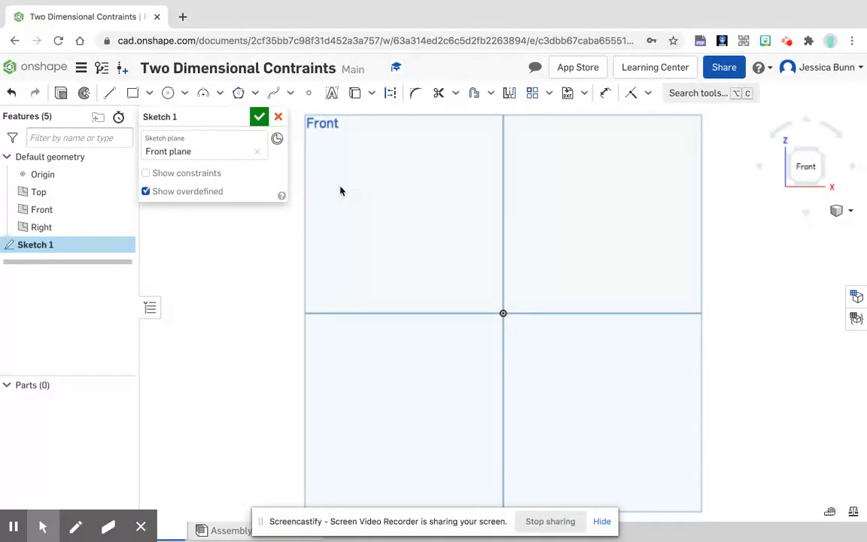
Sketch a closed irregular quadrilateral beside the origin with lines about 1.75, 1.72, 2.54 and 1.26 in long.
left_click(107, 95)
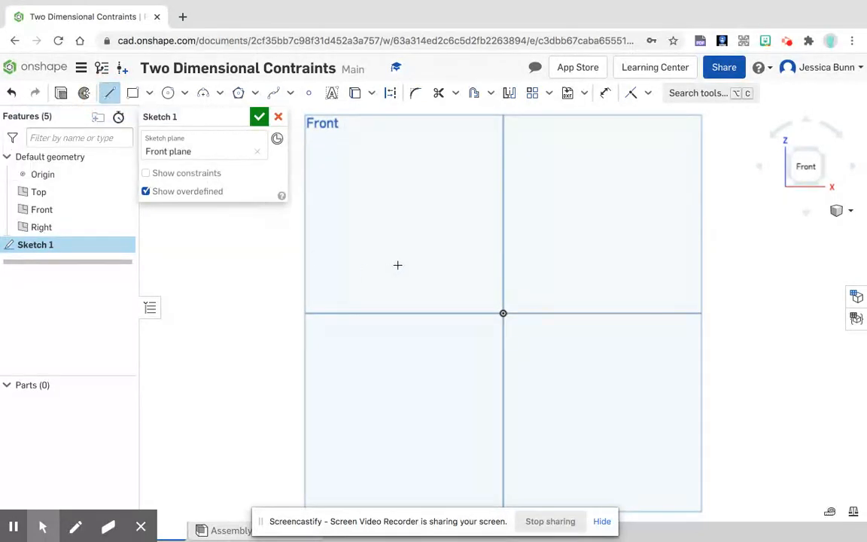
left_click(356, 222)
left_click(327, 334)
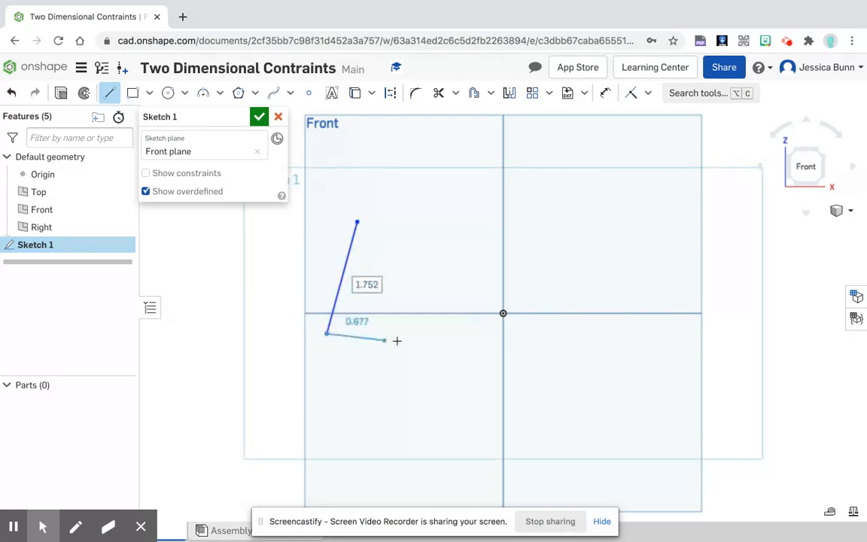
left_click(437, 362)
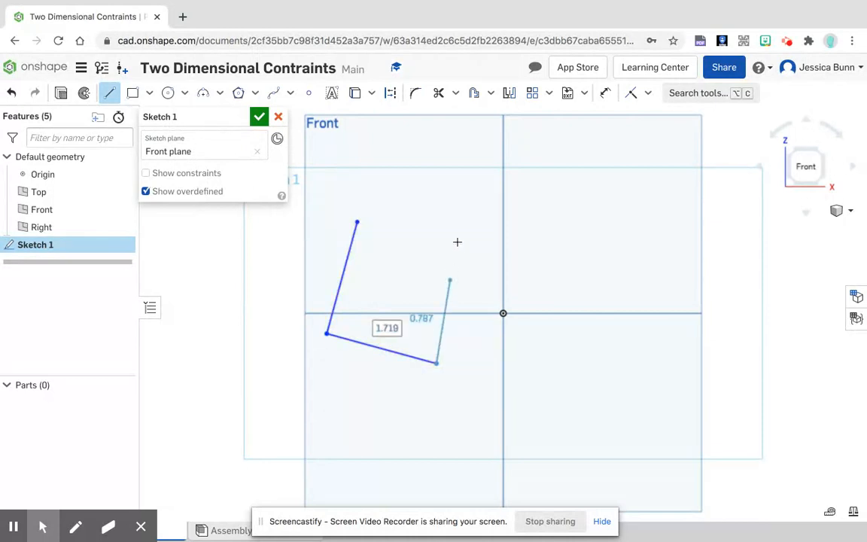
left_click(436, 197)
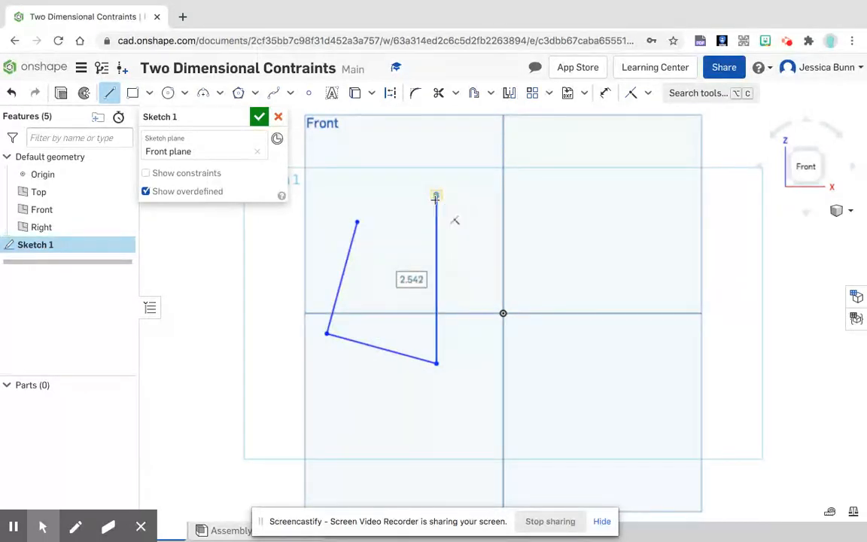
left_click(357, 222)
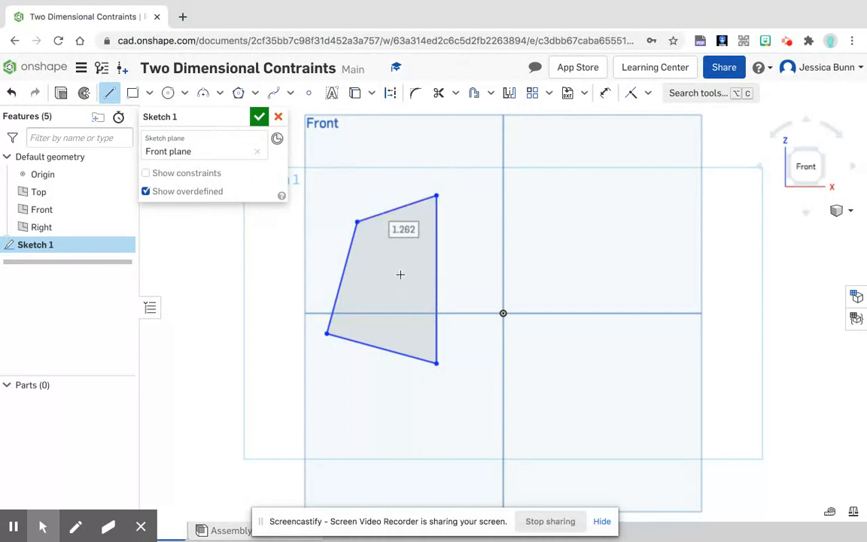
right_click(387, 151)
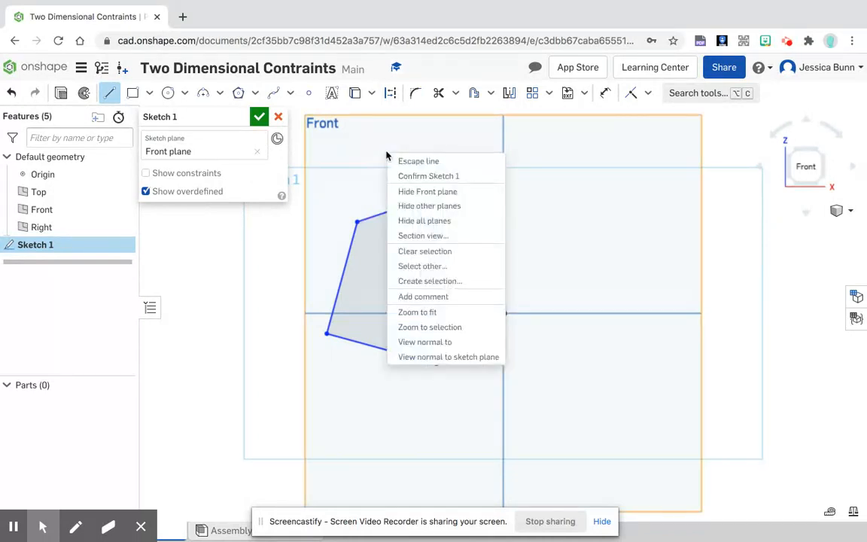
left_click(401, 162)
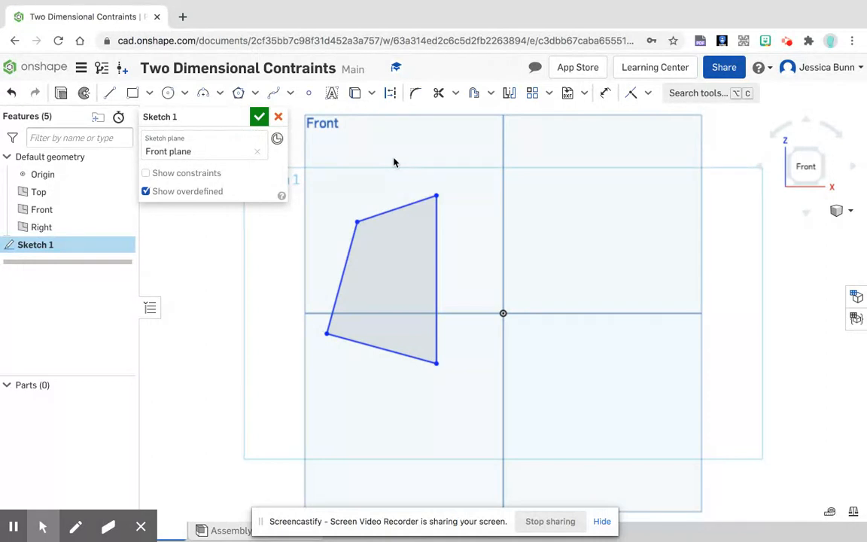
Apply a Horizontal constraint to the quadrilateral's slanted bottom line.
left_click(648, 95)
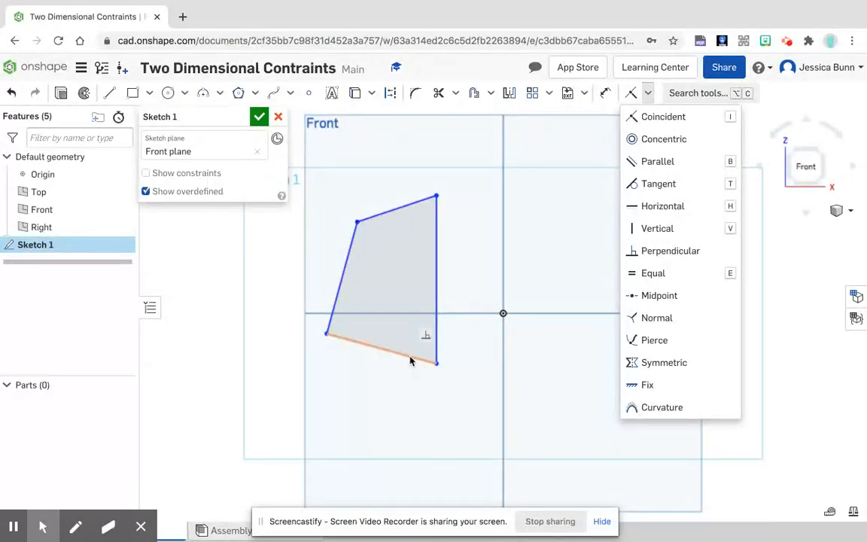
left_click(675, 208)
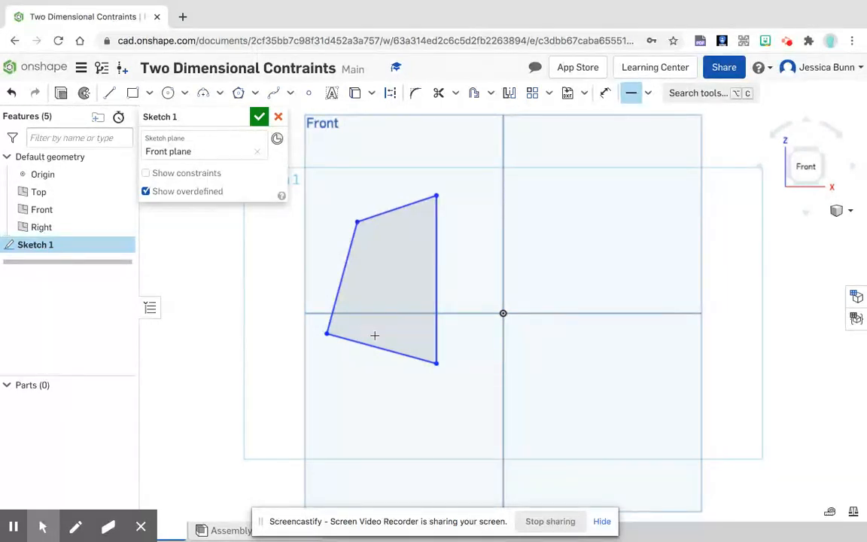
left_click(399, 352)
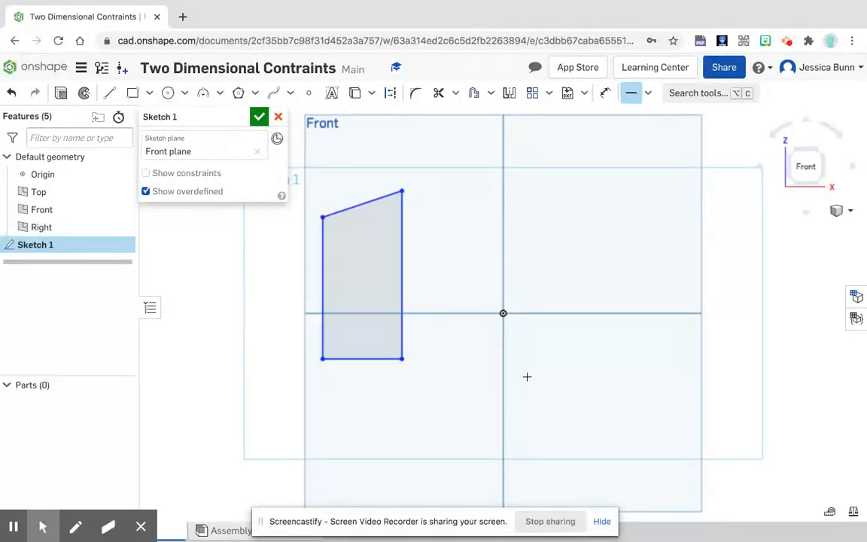
right_click(594, 230)
left_click(623, 241)
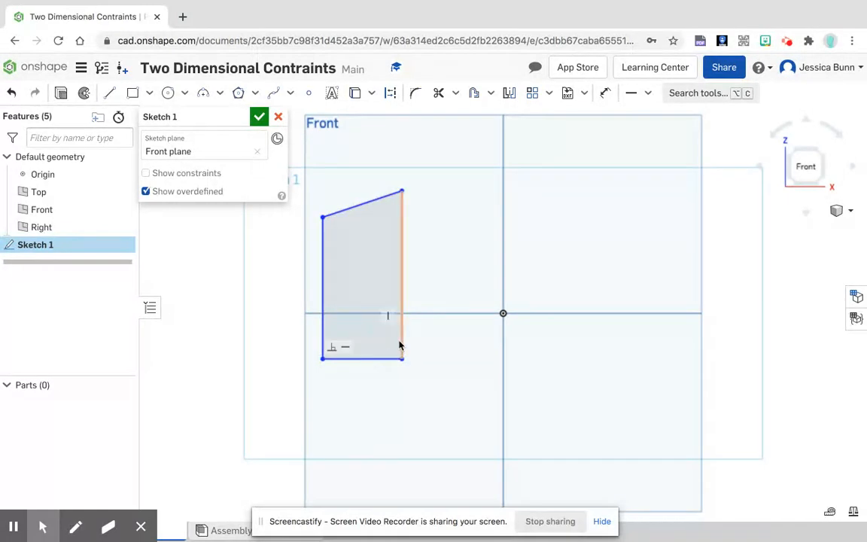
Apply a Perpendicular constraint between the quadrilateral's bottom line and its right side.
left_click(648, 98)
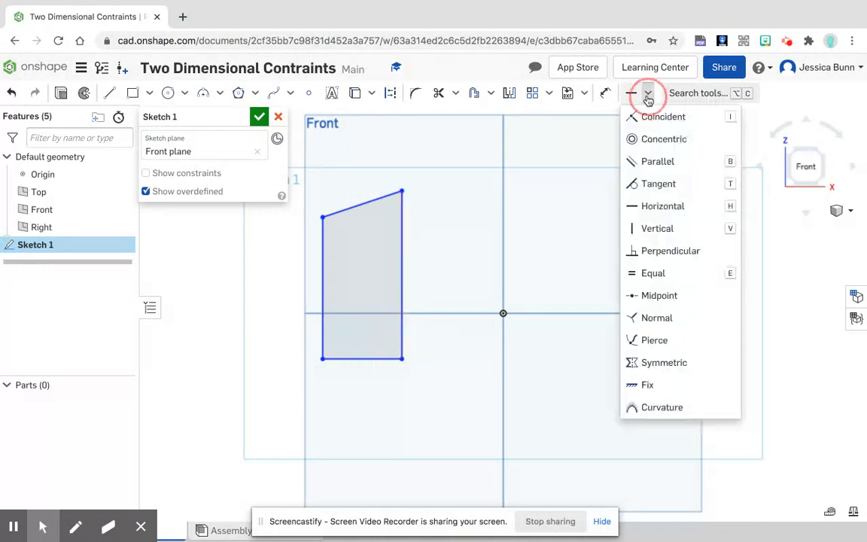
left_click(633, 250)
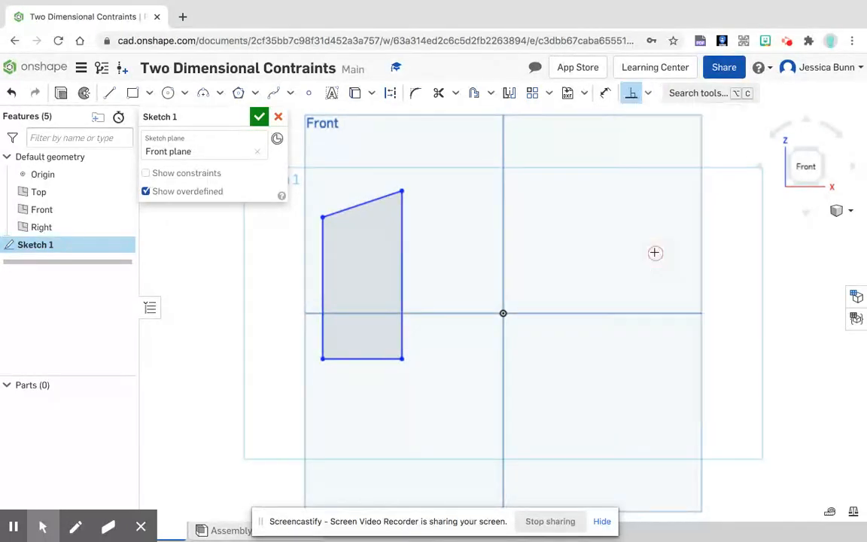
left_click(380, 360)
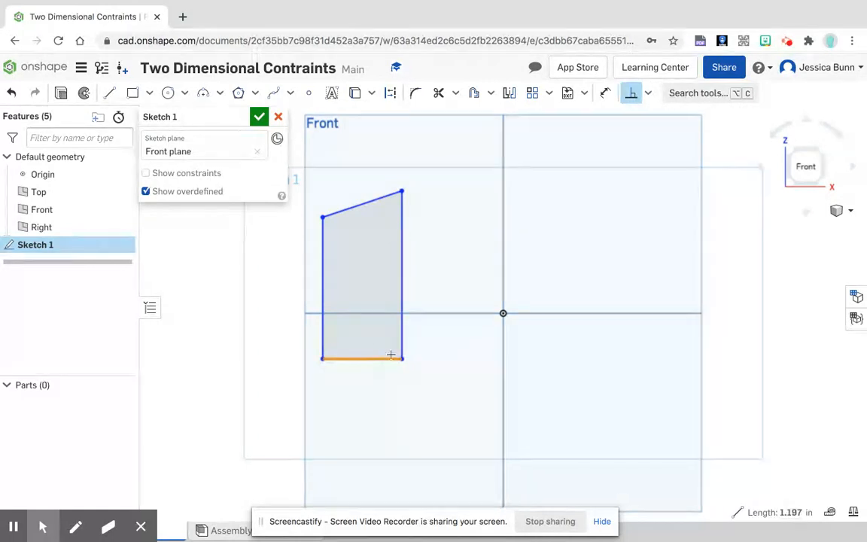
left_click(401, 343)
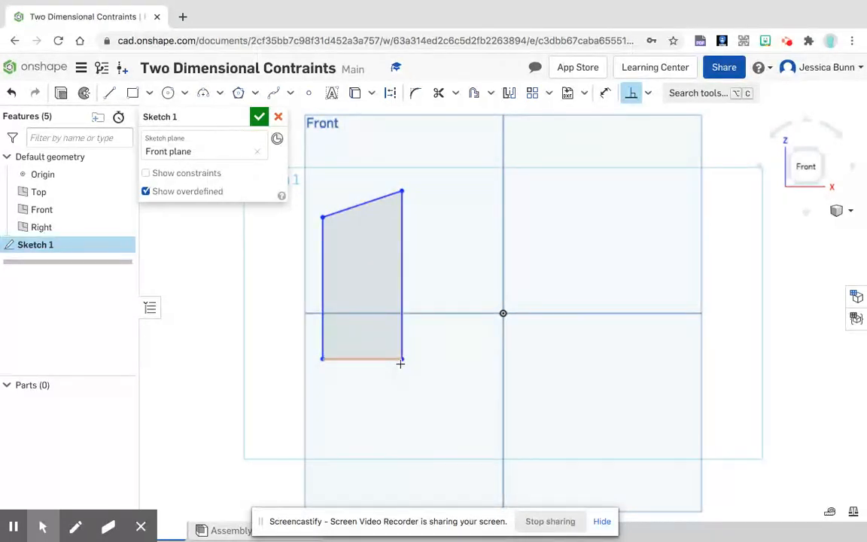
Fix the quadrilateral's lower-right corner point in place.
left_click(647, 95)
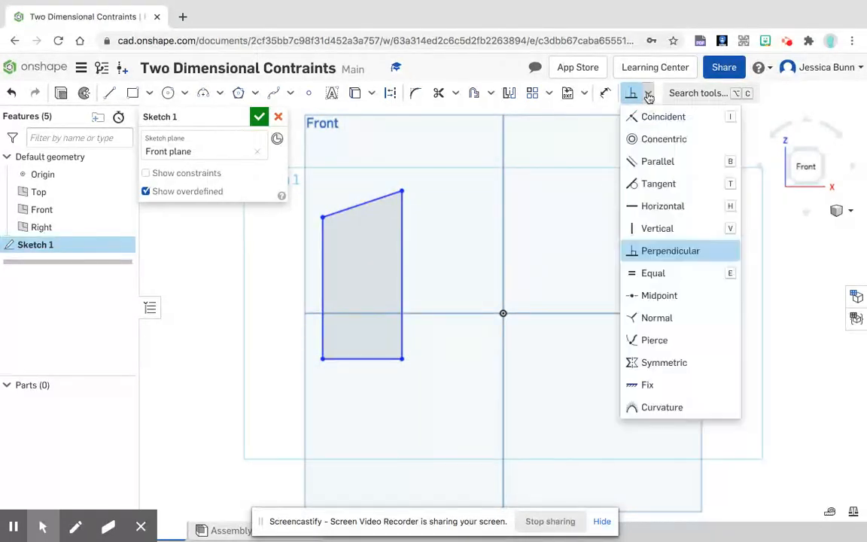
left_click(652, 385)
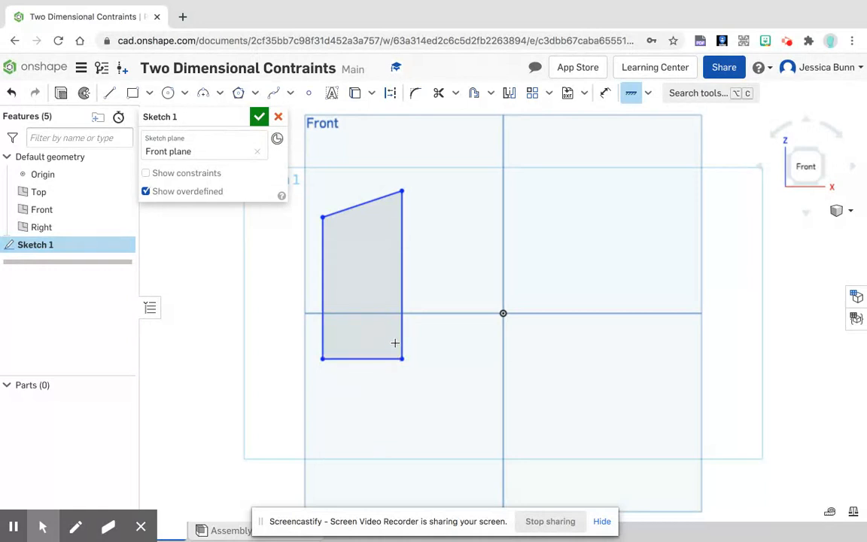
left_click(401, 358)
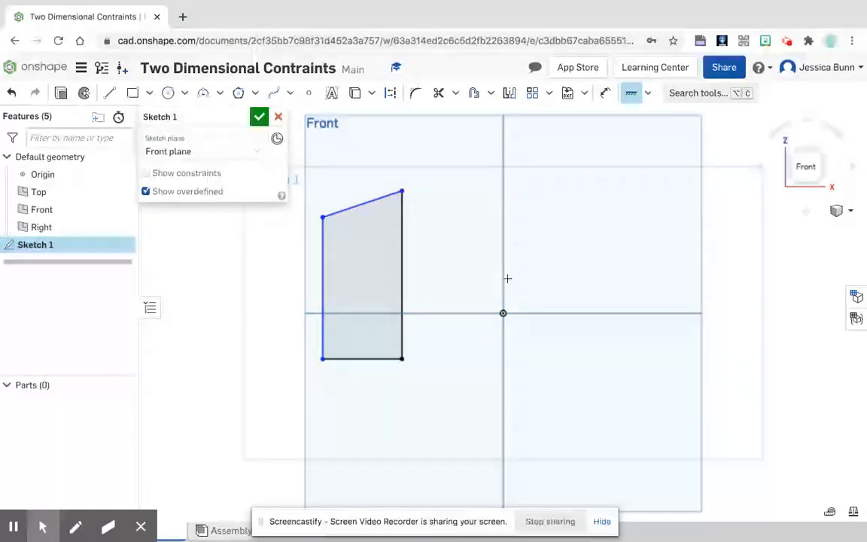
Apply a Vertical constraint to the quadrilateral's left side.
left_click(648, 95)
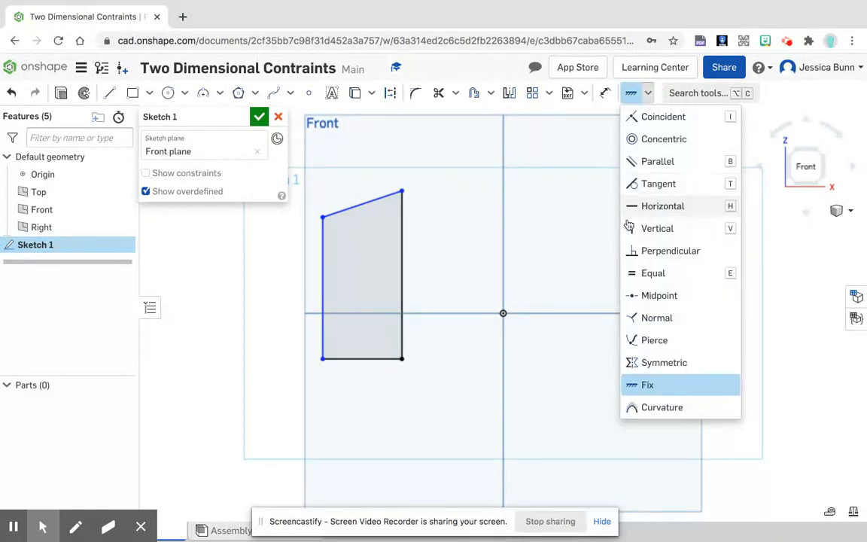
left_click(634, 228)
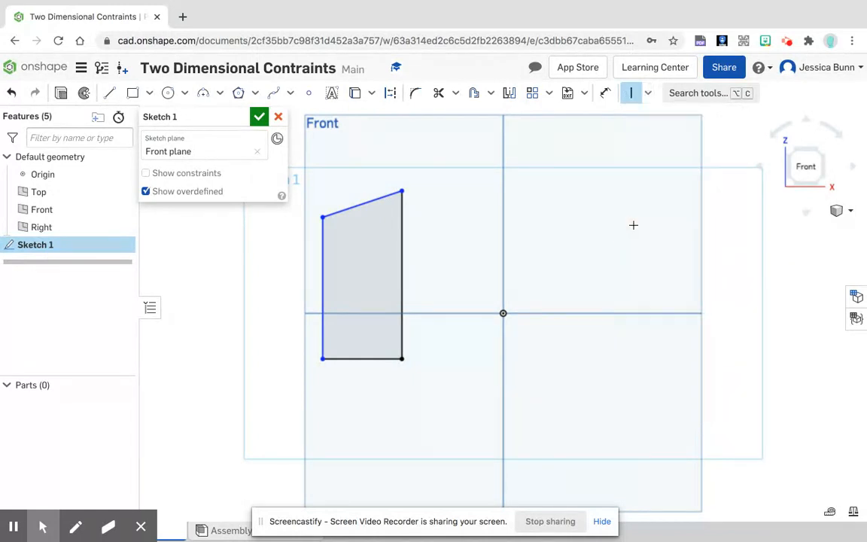
left_click(324, 334)
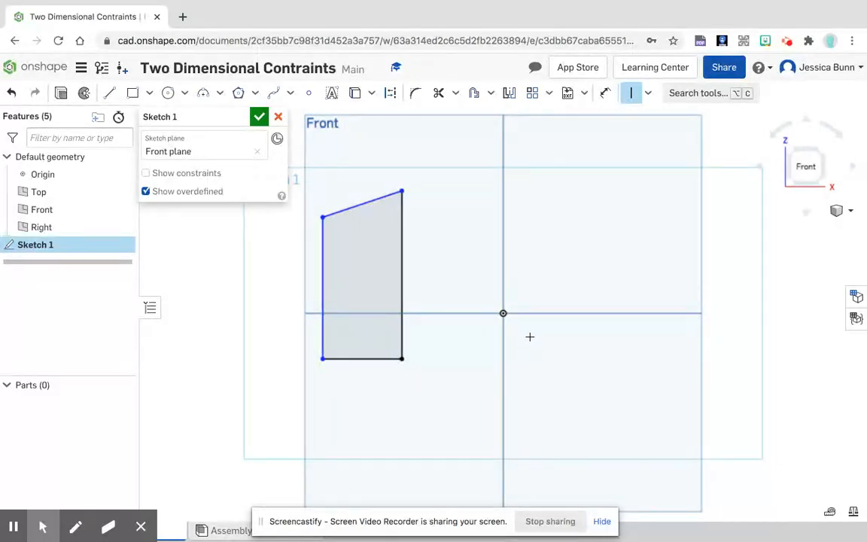
Make the quadrilateral's slanted top line parallel to its bottom line.
left_click(649, 93)
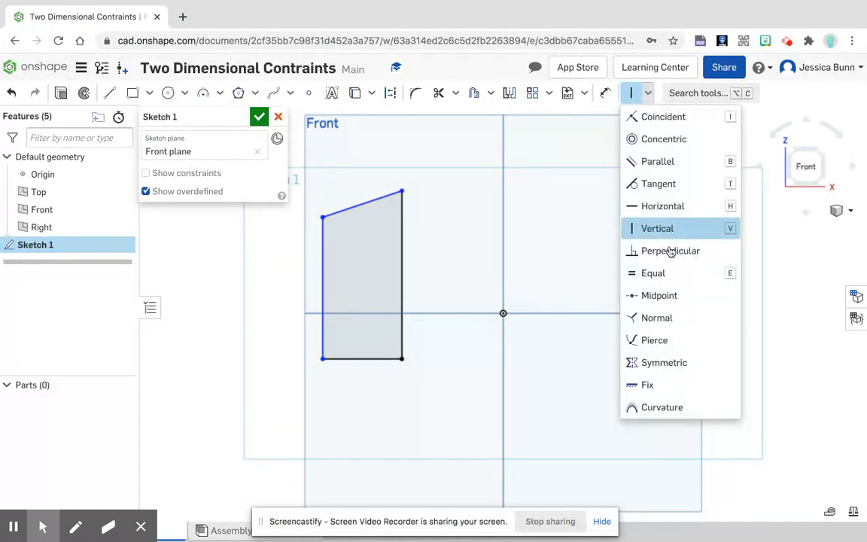
left_click(670, 167)
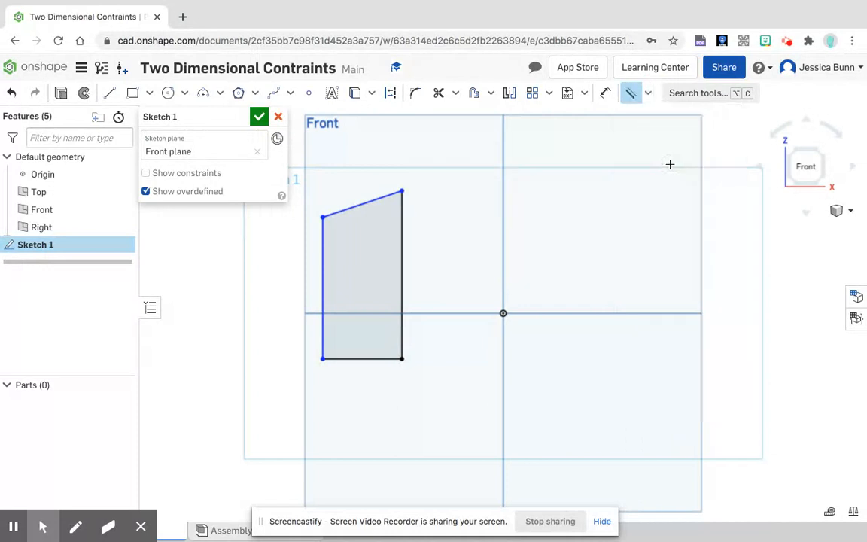
left_click(360, 360)
left_click(362, 204)
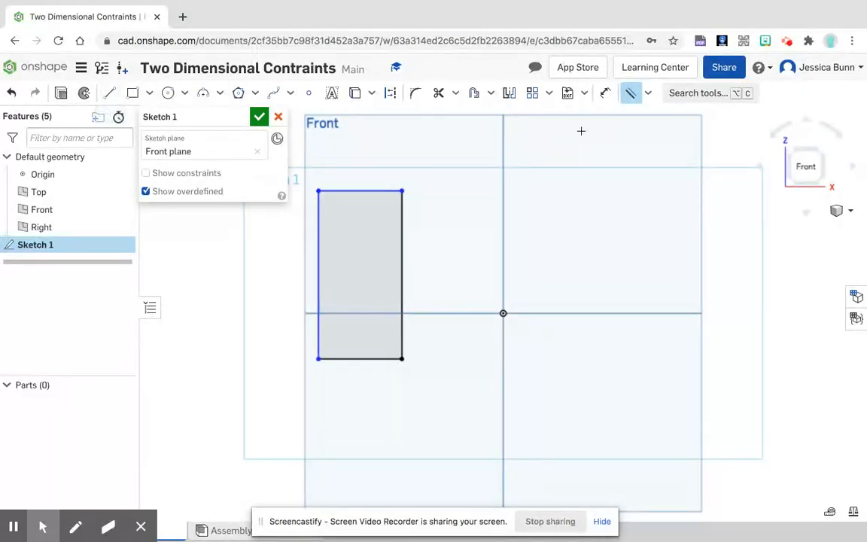
Dimension the rectangle's bottom edge below the shape and set its length to 4 in.
left_click(647, 93)
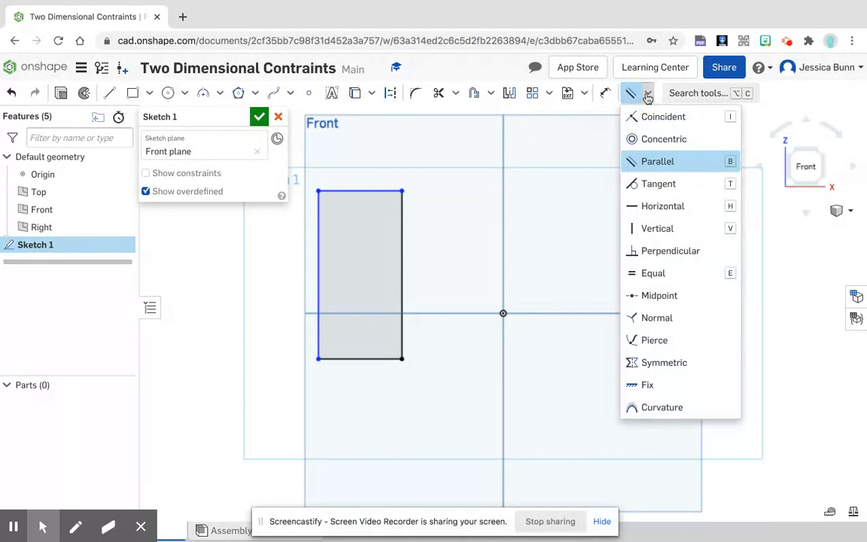
left_click(606, 93)
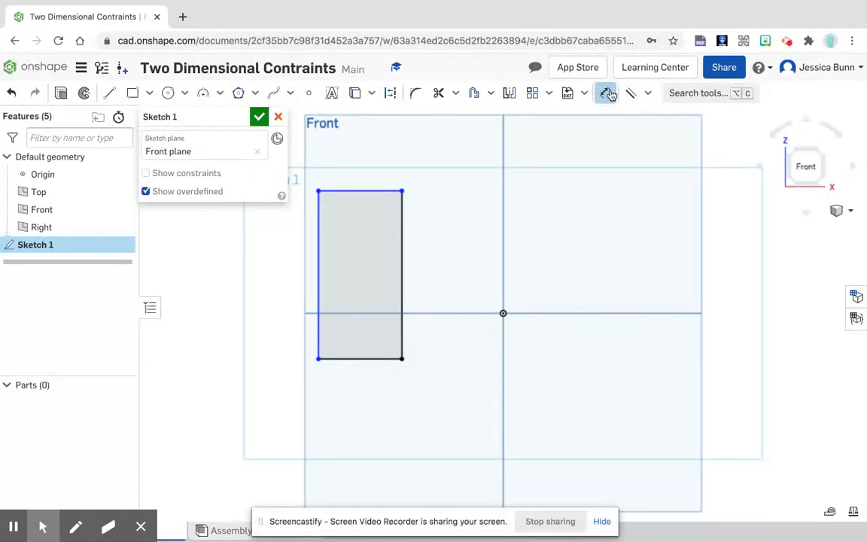
left_click(343, 359)
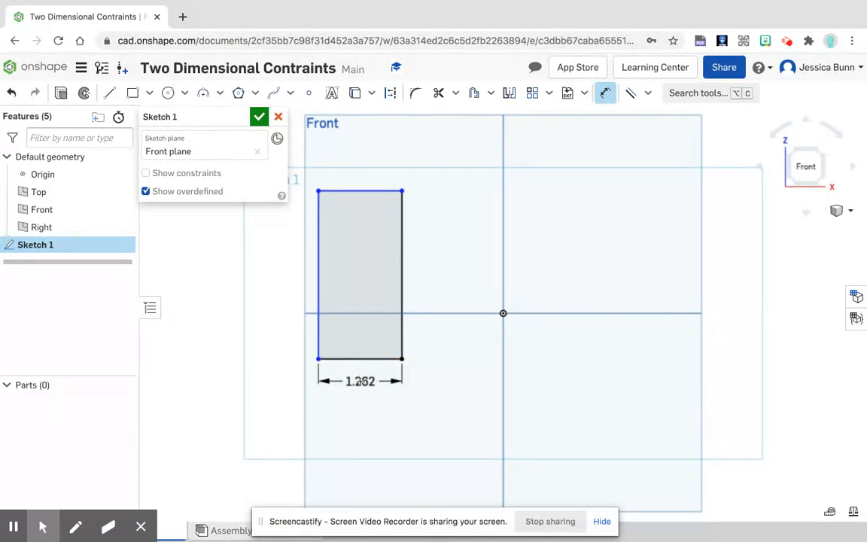
left_click(360, 382)
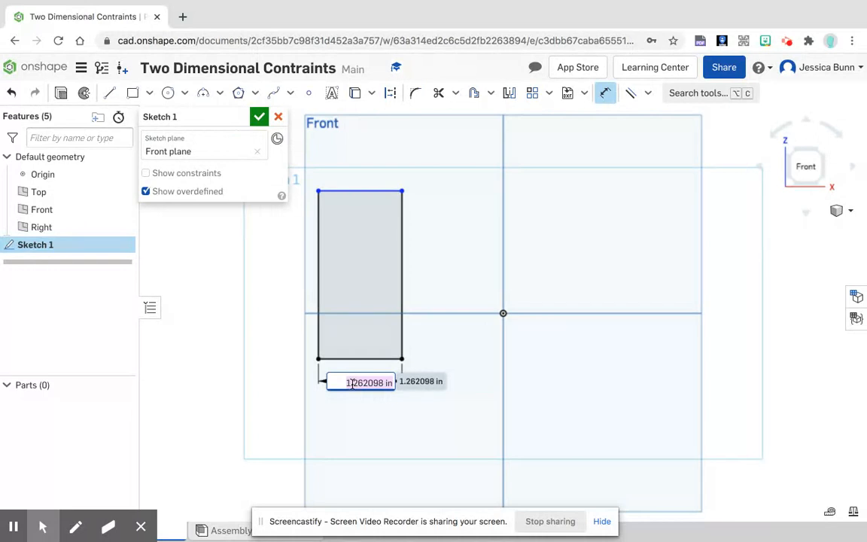
type("4")
key("Return")
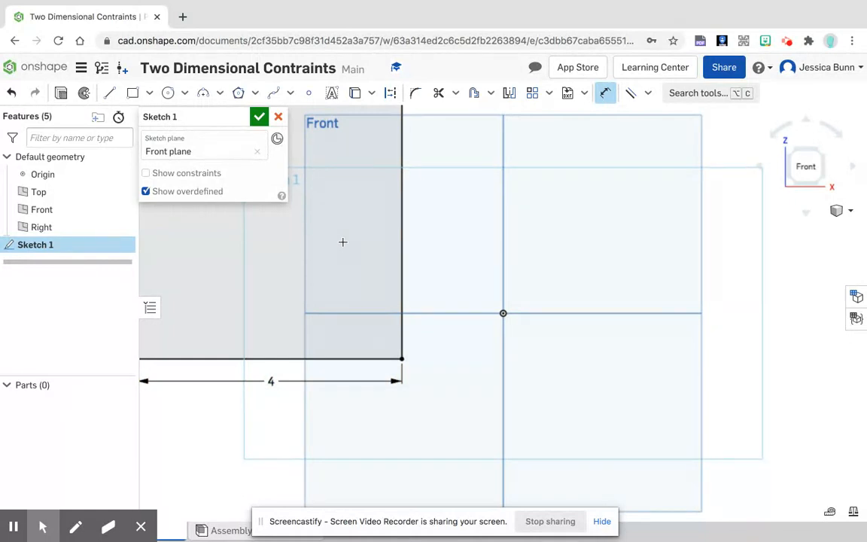
Dimension the rectangle's left side beside the shape and set its length to 3 in.
scroll(344, 236, "down", 5)
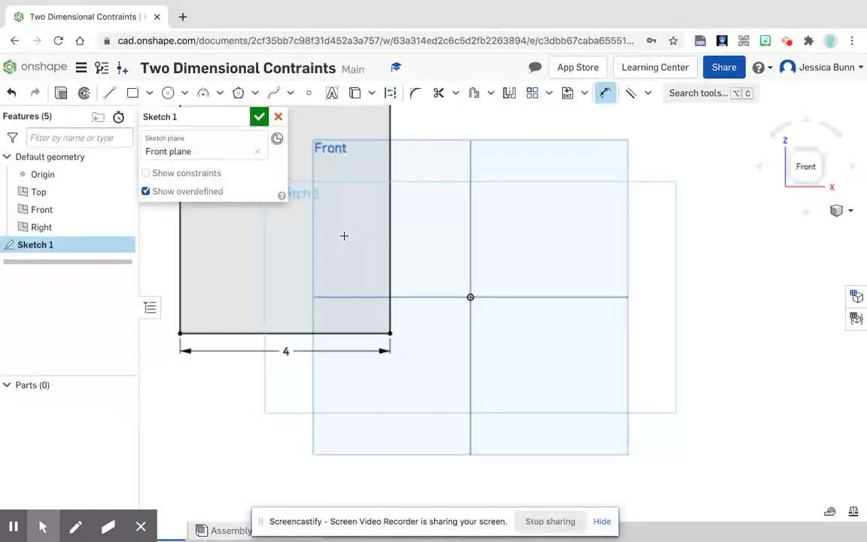
scroll(346, 235, "down", 3)
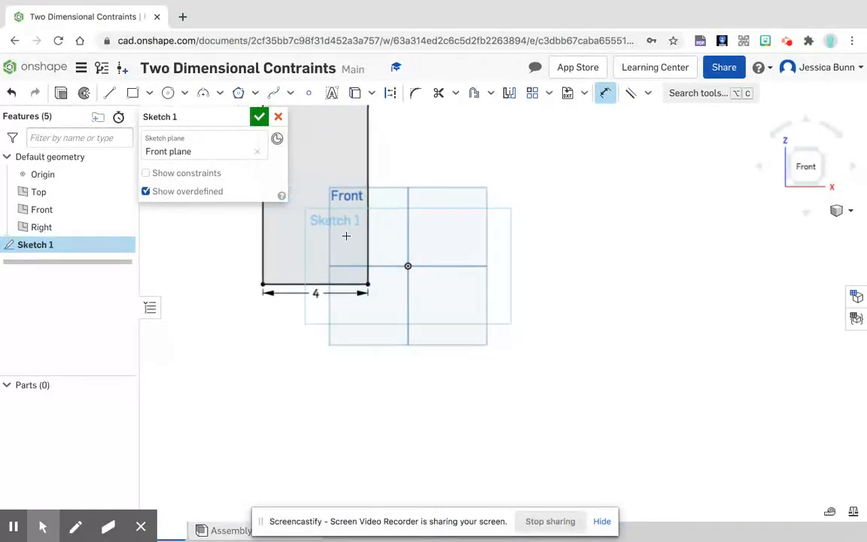
mouse_move(341, 242)
middle_mouse_down()
mouse_move(390, 301)
mouse_move(448, 320)
mouse_move(393, 306)
mouse_move(412, 363)
mouse_move(674, 402)
mouse_move(484, 365)
mouse_move(514, 326)
mouse_move(688, 374)
mouse_move(430, 339)
mouse_move(487, 370)
mouse_move(441, 349)
mouse_move(461, 332)
mouse_move(535, 360)
mouse_move(416, 337)
mouse_move(616, 343)
mouse_move(489, 331)
mouse_move(550, 334)
middle_mouse_up()
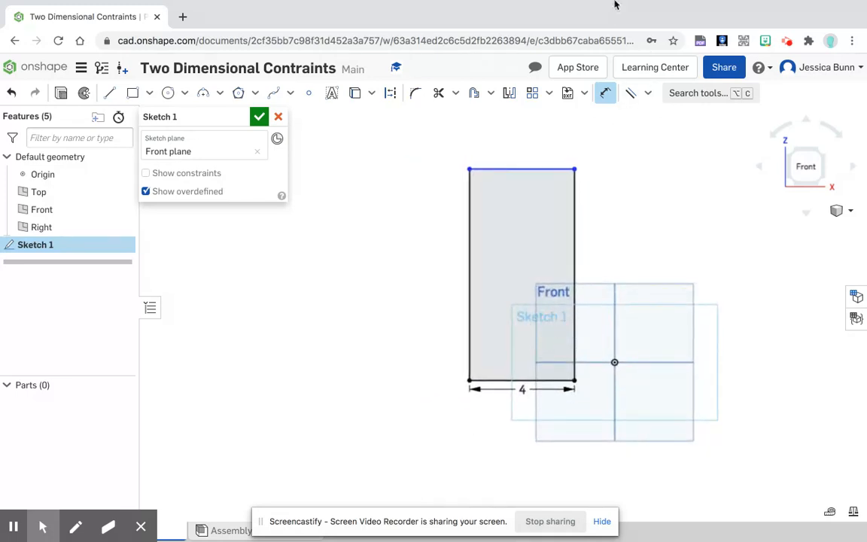
left_click(468, 264)
left_click(444, 268)
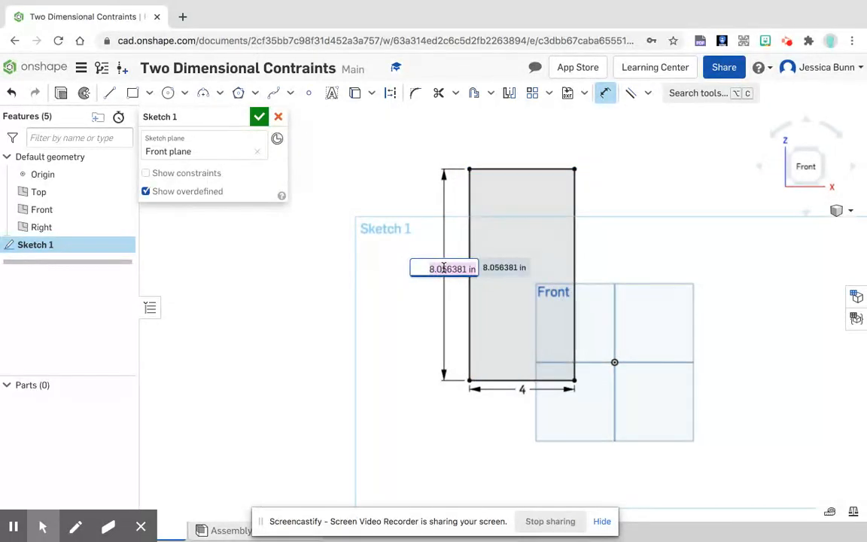
type("3")
key("Return")
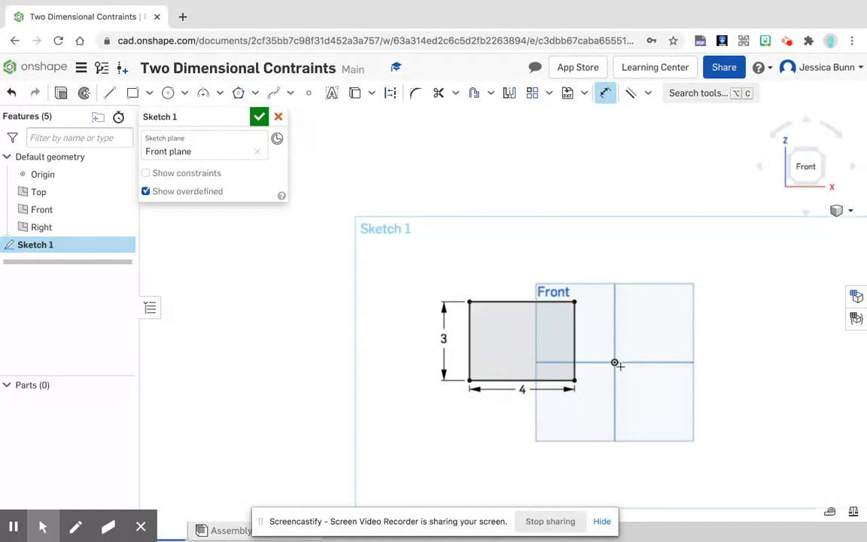
right_click(494, 184)
left_click(513, 194)
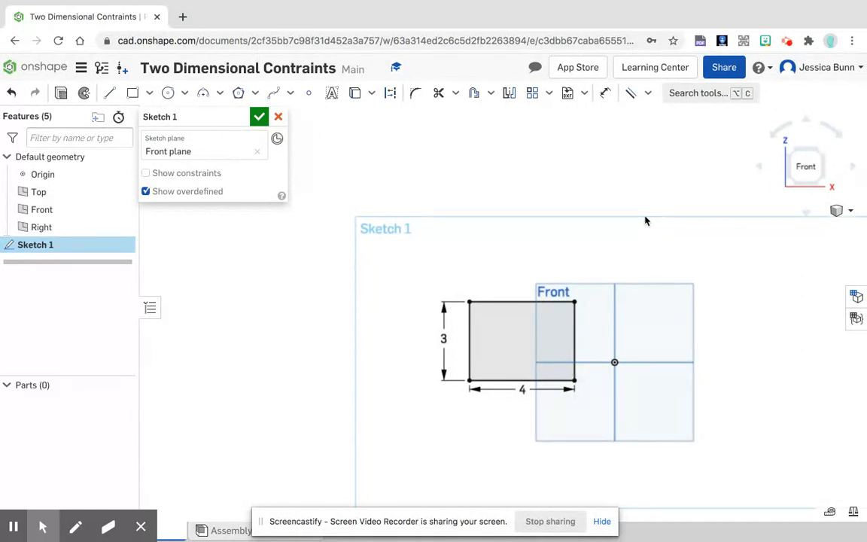
Sketch two separate slanted lines, about 3.2 in and 2.95 in long, as the open upper half of a diamond above the rectangle.
mouse_move(519, 269)
left_mouse_down()
mouse_move(406, 344)
mouse_move(419, 344)
left_mouse_up()
left_click(496, 281)
mouse_move(634, 237)
middle_mouse_down()
mouse_move(536, 314)
mouse_move(538, 304)
middle_mouse_up()
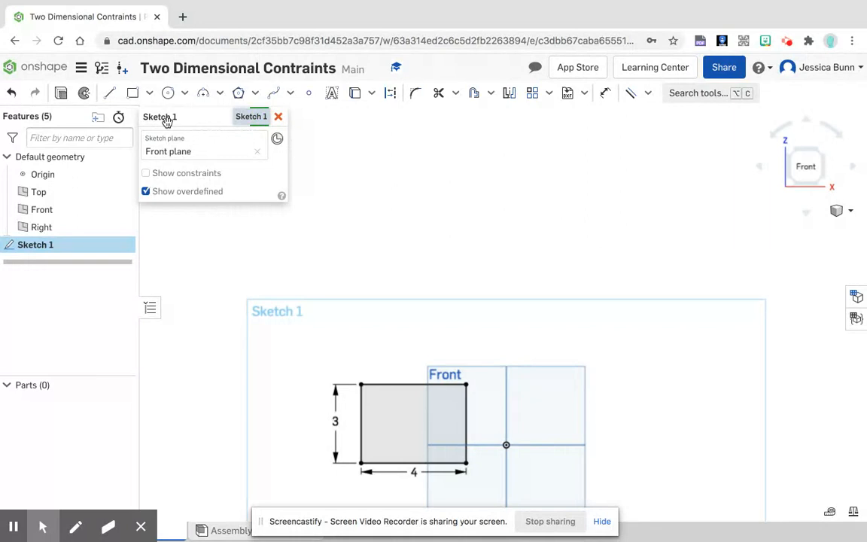
left_click(109, 93)
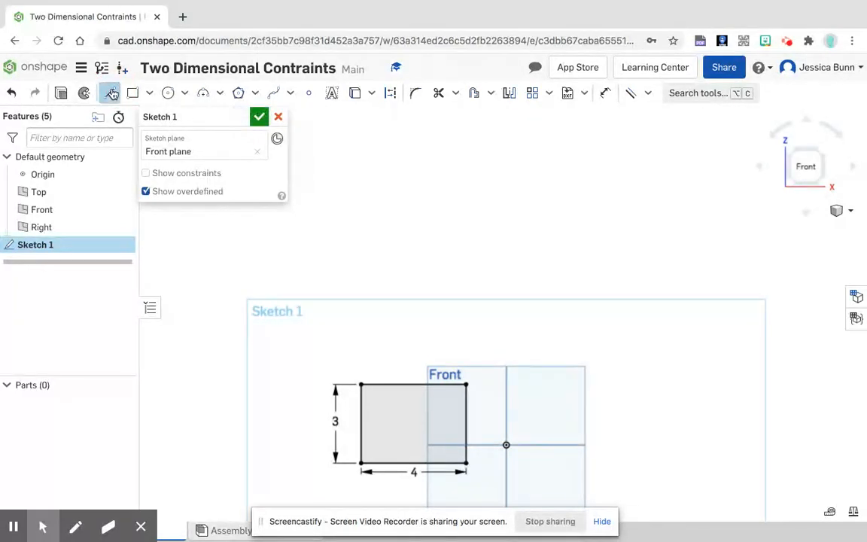
left_click(520, 232)
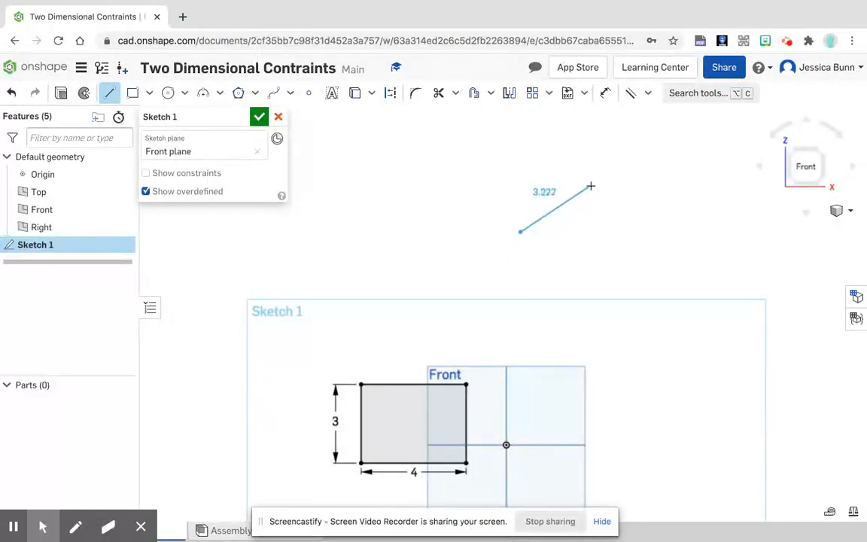
left_click(591, 186)
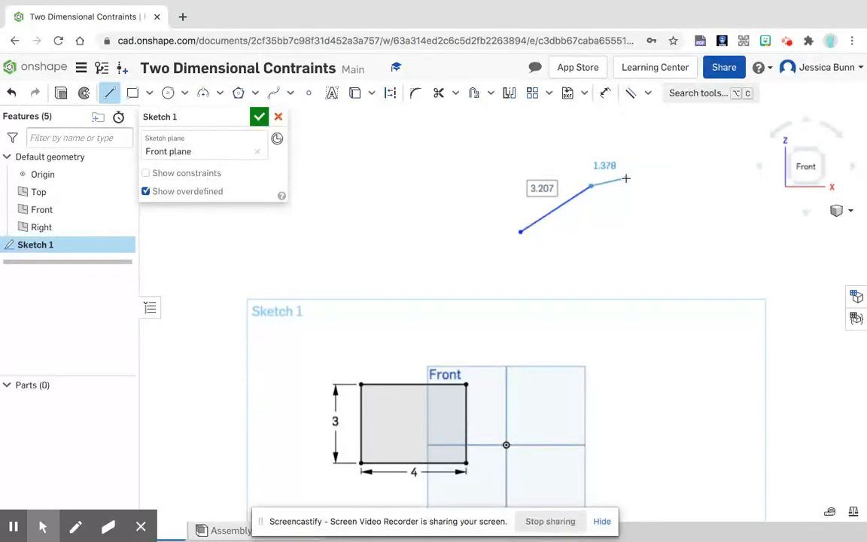
key("Escape")
key("l")
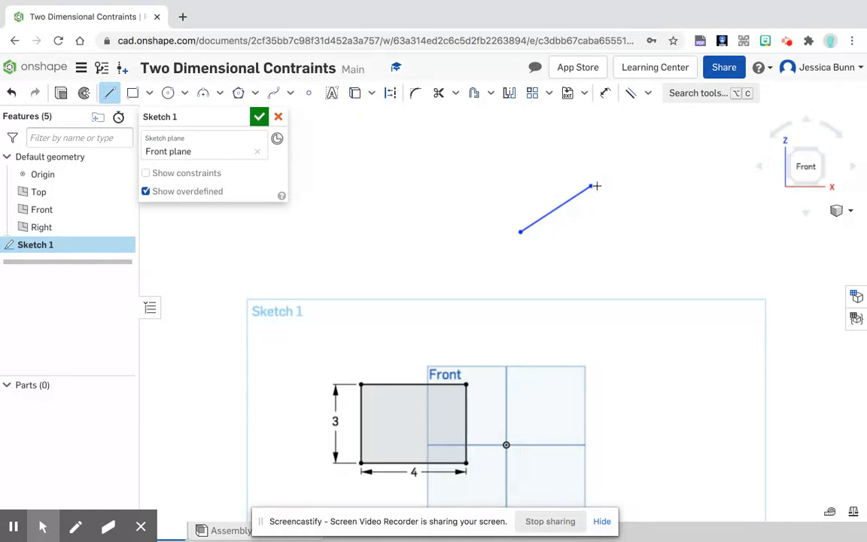
left_click(644, 183)
left_click(707, 227)
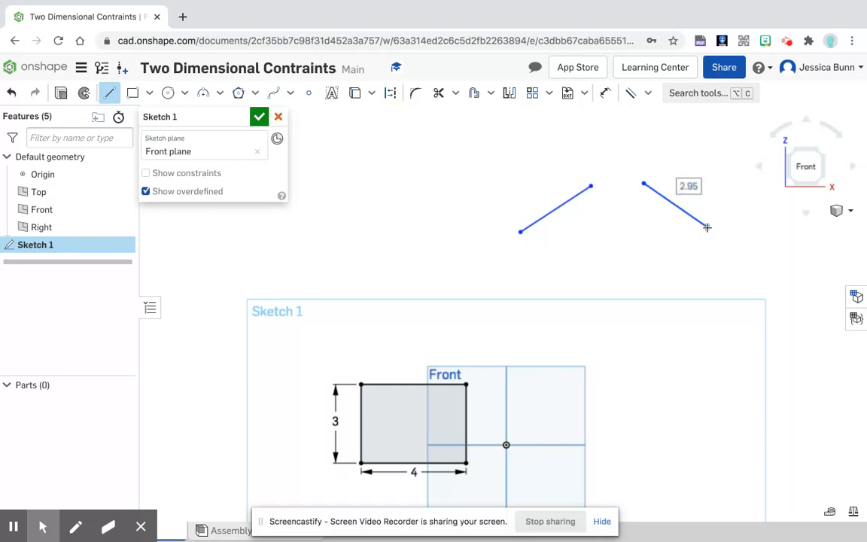
key("Escape")
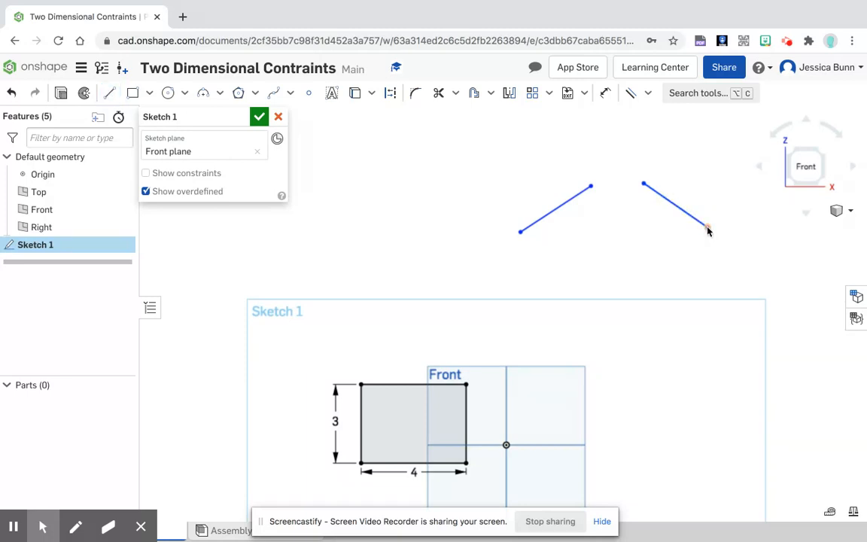
Sketch two separate slanted lines, the right one about 3.12 in long, as the diamond's open lower half.
key("l")
left_click(712, 272)
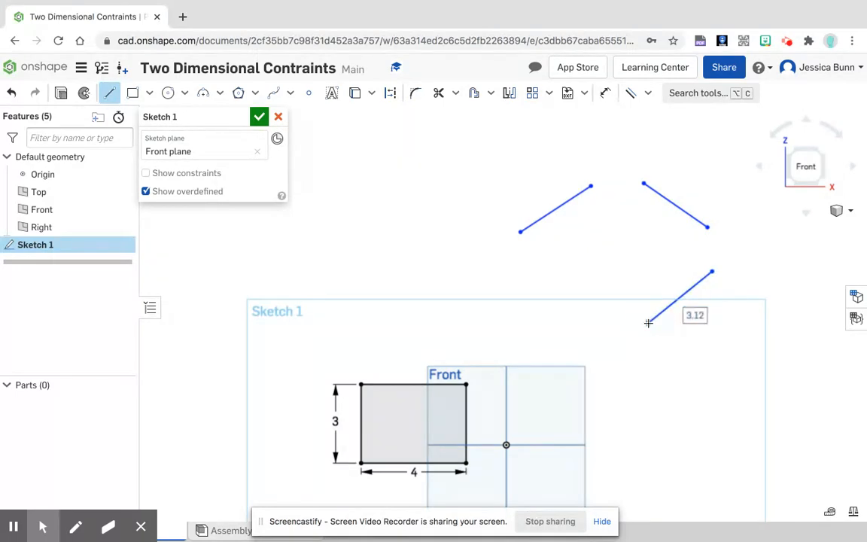
left_click(648, 323)
key("Escape")
key("l")
left_click(586, 322)
left_click(523, 276)
key("Escape")
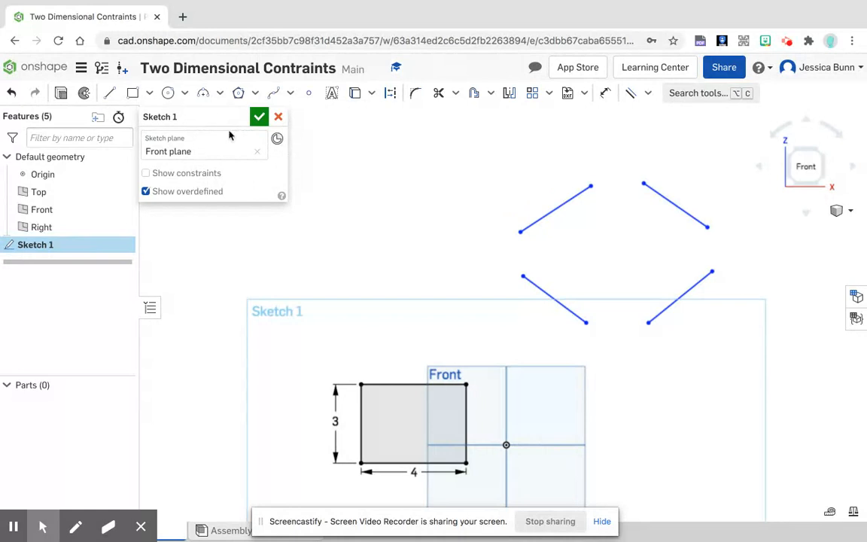
Close the diamond's gaps with three-point arcs of about 1.65 in radius at the top, 1.1 in at each side and 2 in at the bottom.
left_click(203, 95)
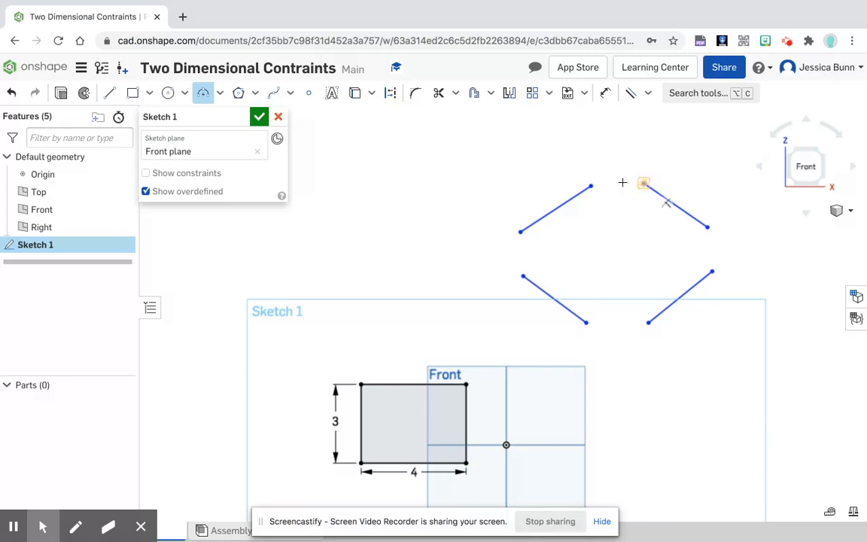
left_click(591, 185)
left_click(644, 182)
left_click(625, 176)
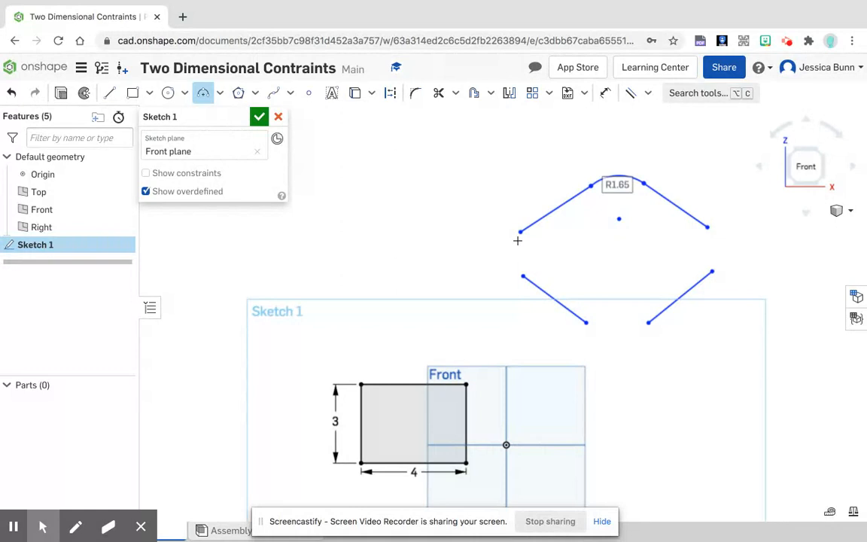
left_click(707, 227)
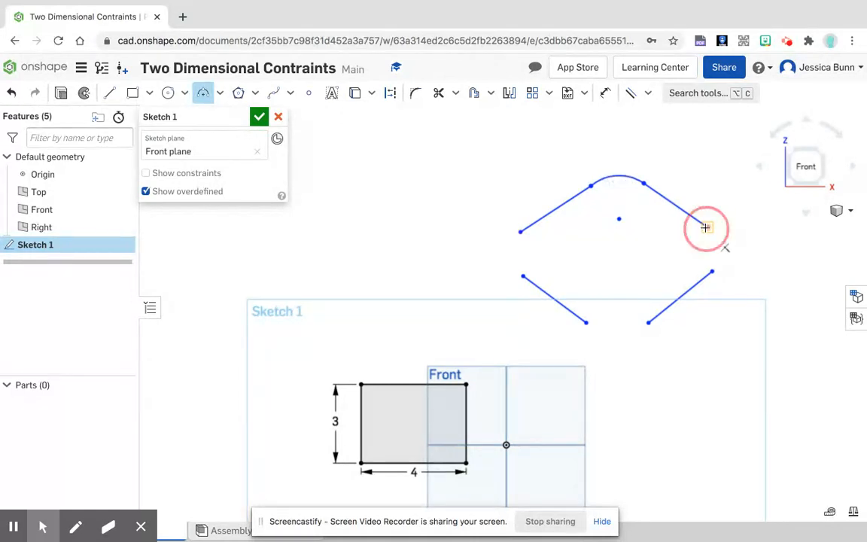
left_click(711, 268)
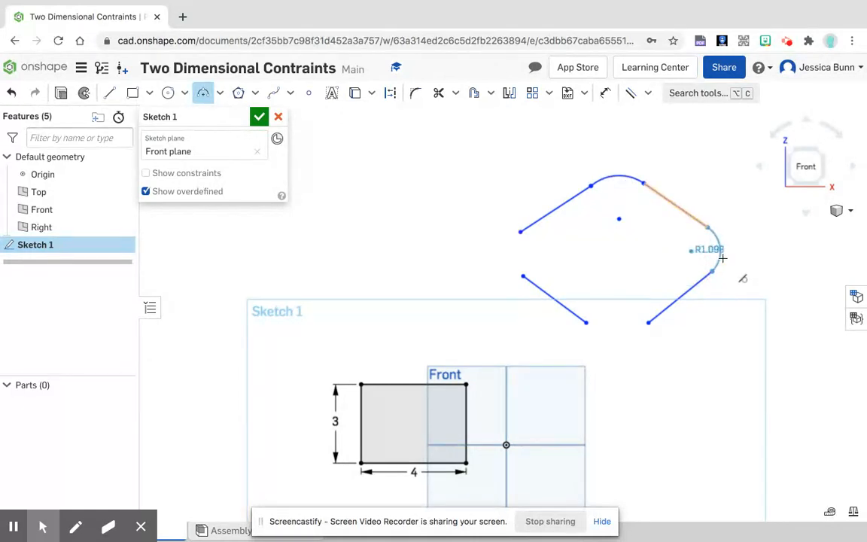
left_click(647, 323)
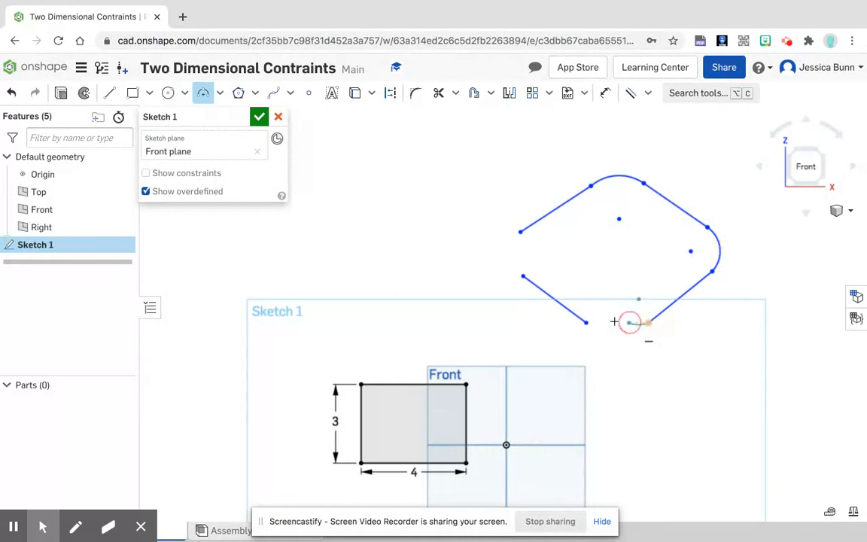
left_click(586, 324)
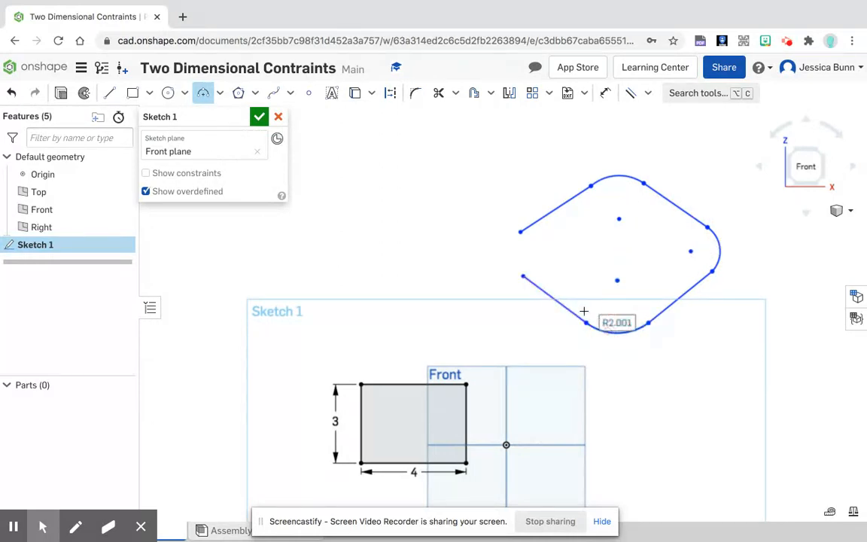
left_click(523, 275)
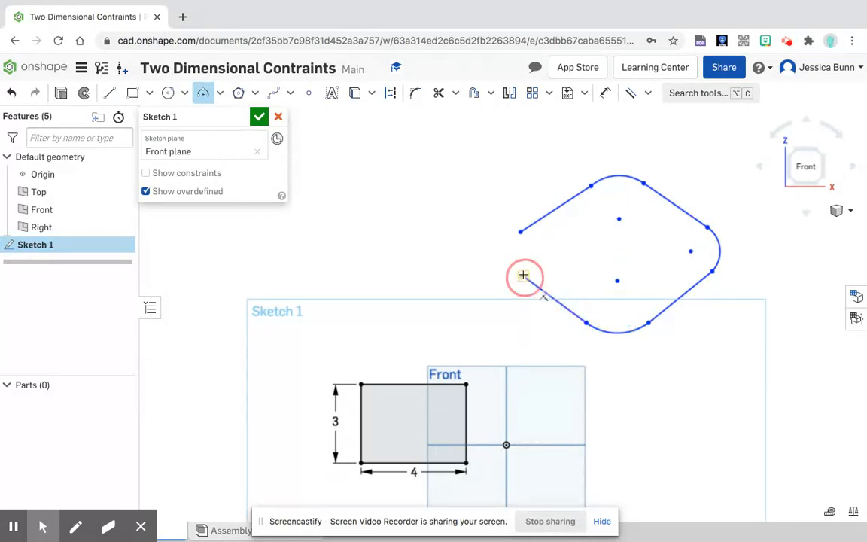
left_click(520, 231)
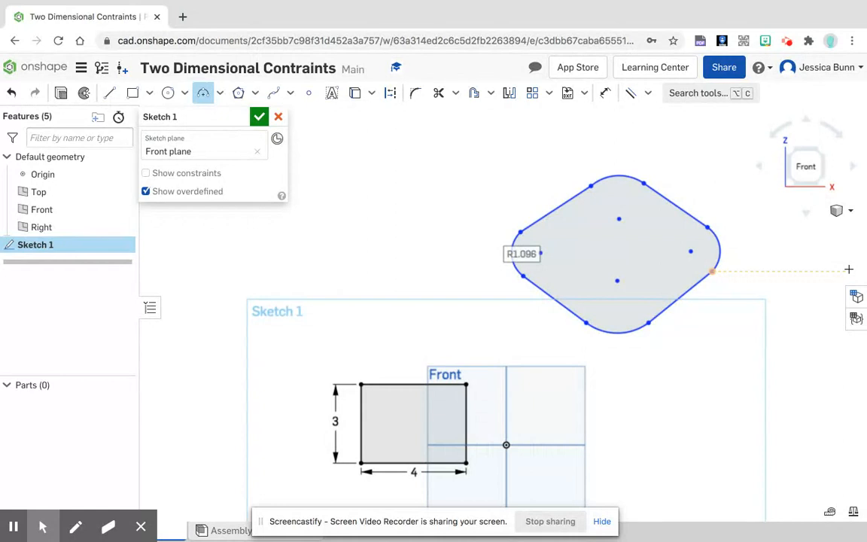
Fix the center point of the diamond's left arc in place.
left_click(649, 94)
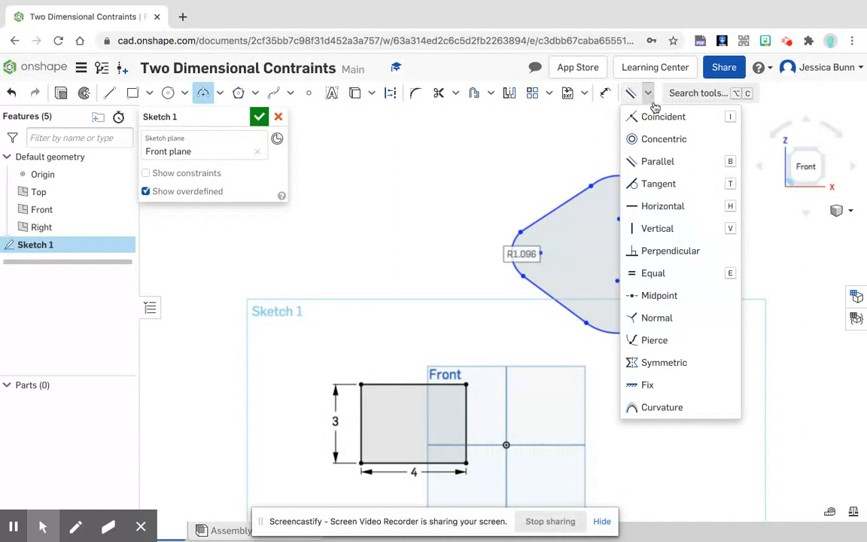
left_click(658, 386)
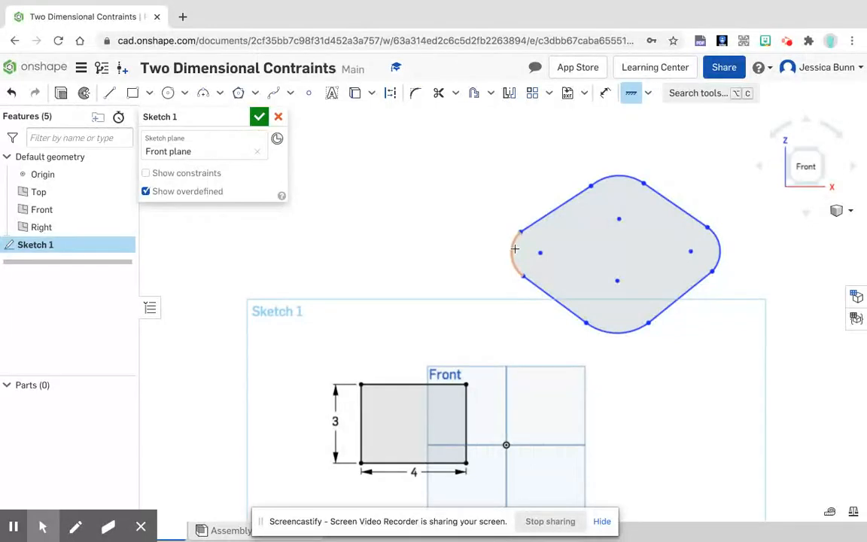
left_click(539, 253)
Apply Tangent constraints between the left arc and upper-left line, that line and the top arc, and the top arc and upper-right line.
left_click(647, 93)
left_click(658, 184)
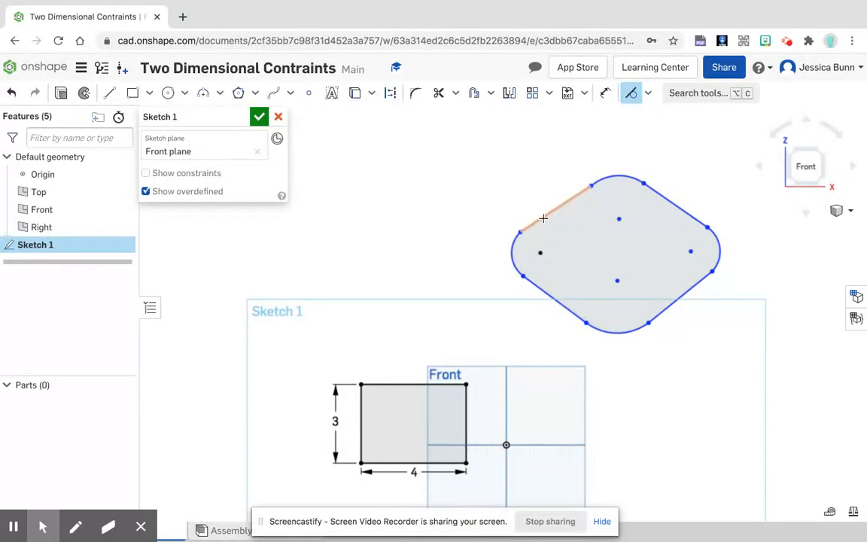
left_click(511, 257)
left_click(531, 227)
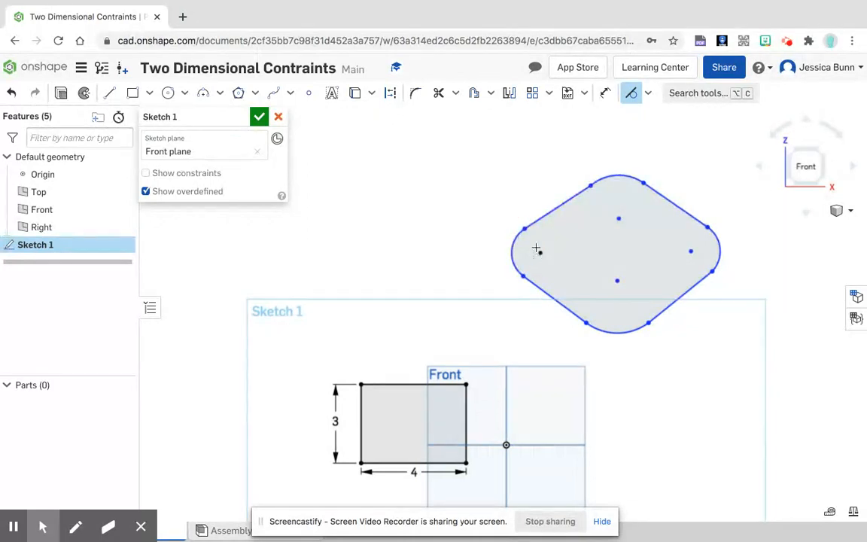
left_click(552, 210)
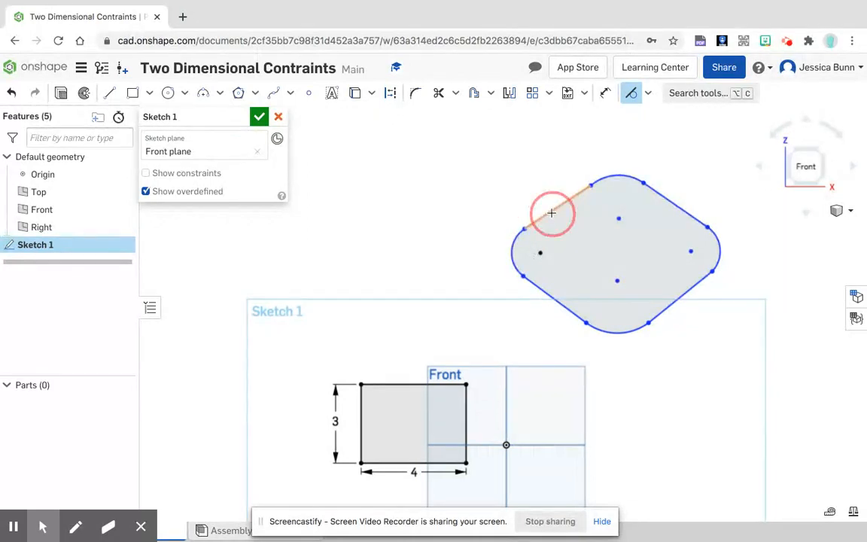
left_click(610, 177)
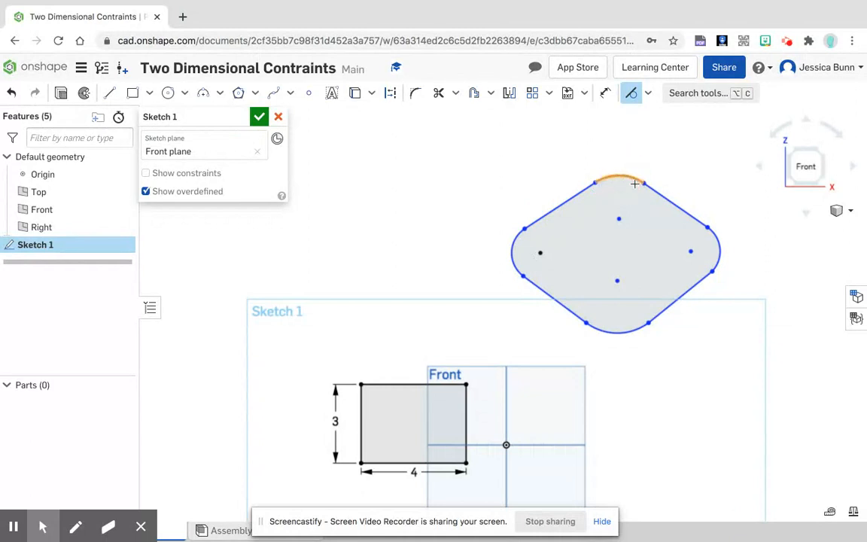
left_click(617, 177)
left_click(662, 194)
Apply the remaining Tangent constraints between neighbouring lines and arcs, from the upper-right line around the bottom to the left arc.
left_click(706, 223)
left_click(717, 246)
left_click(718, 259)
left_click(693, 287)
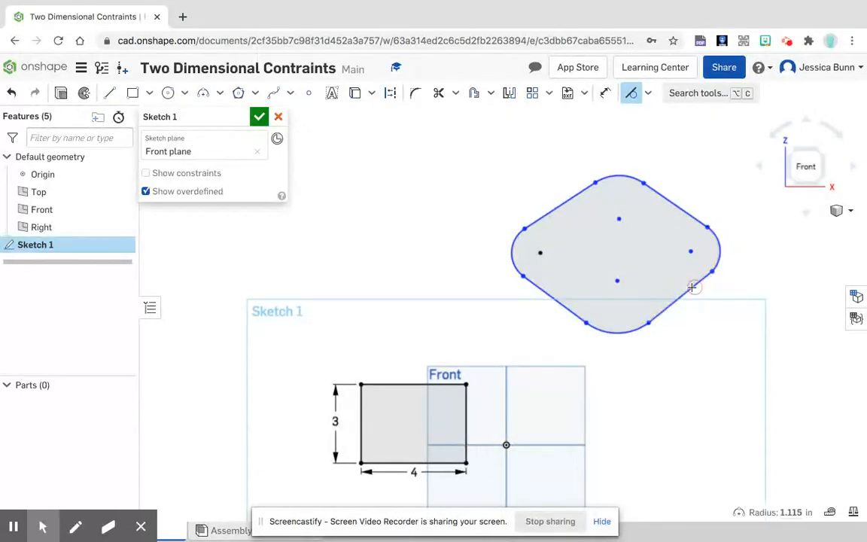
left_click(619, 332)
left_click(556, 301)
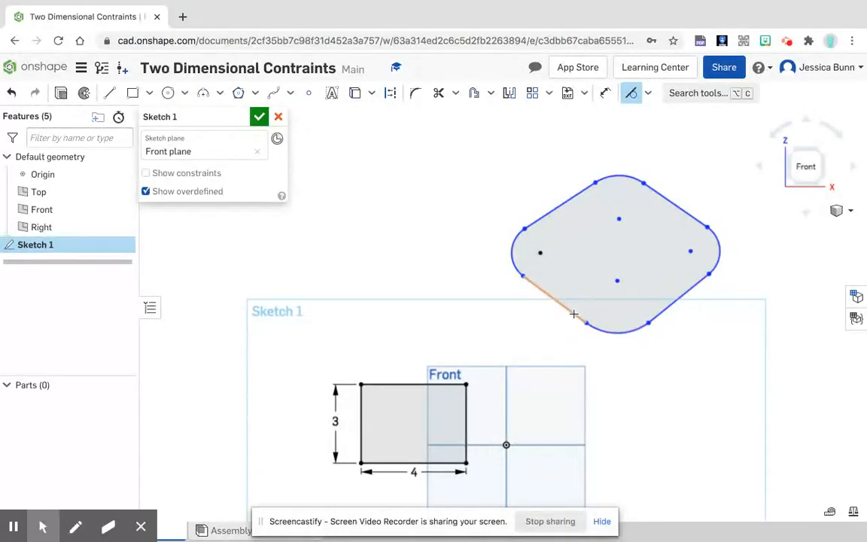
left_click(514, 249)
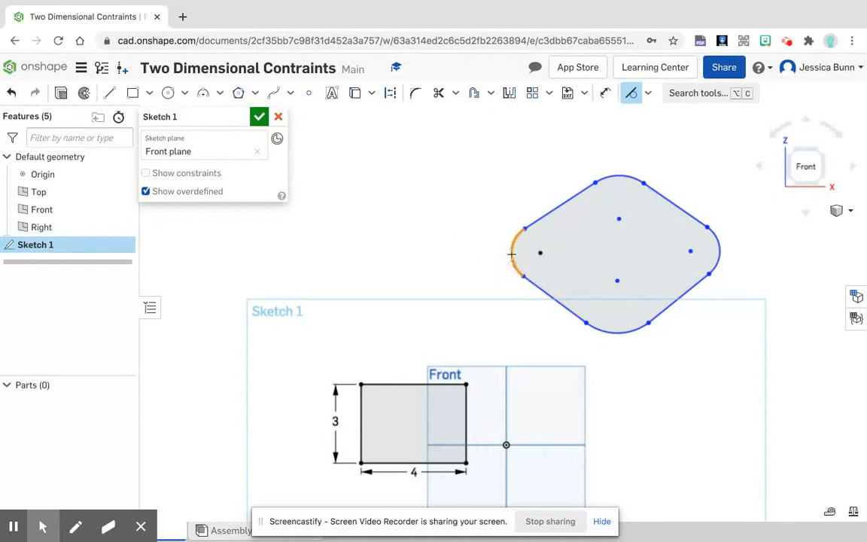
left_click(536, 222)
Apply a Horizontal constraint between the center points of the left and right arcs.
left_click(647, 94)
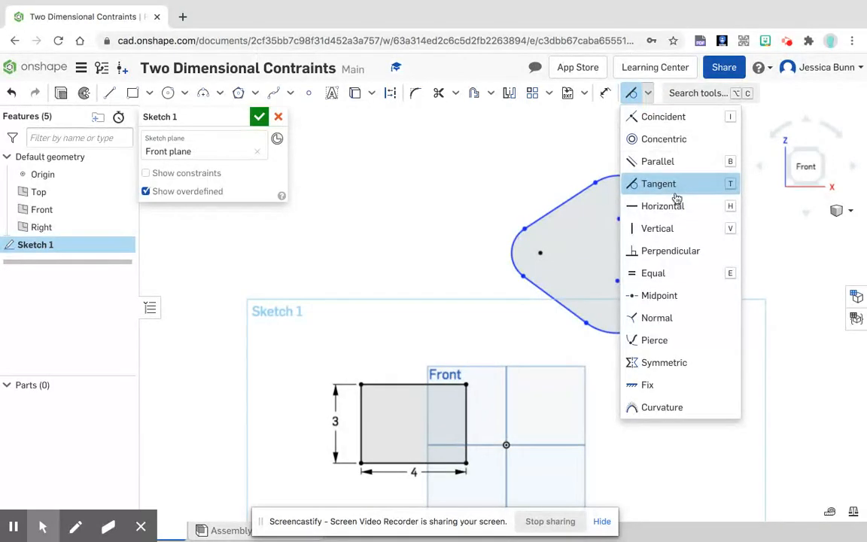
left_click(677, 204)
left_click(542, 254)
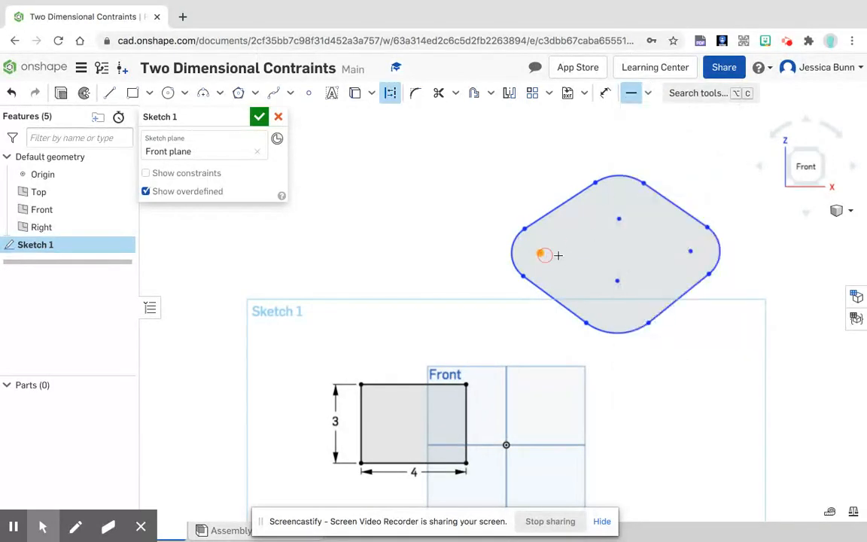
left_click(690, 252)
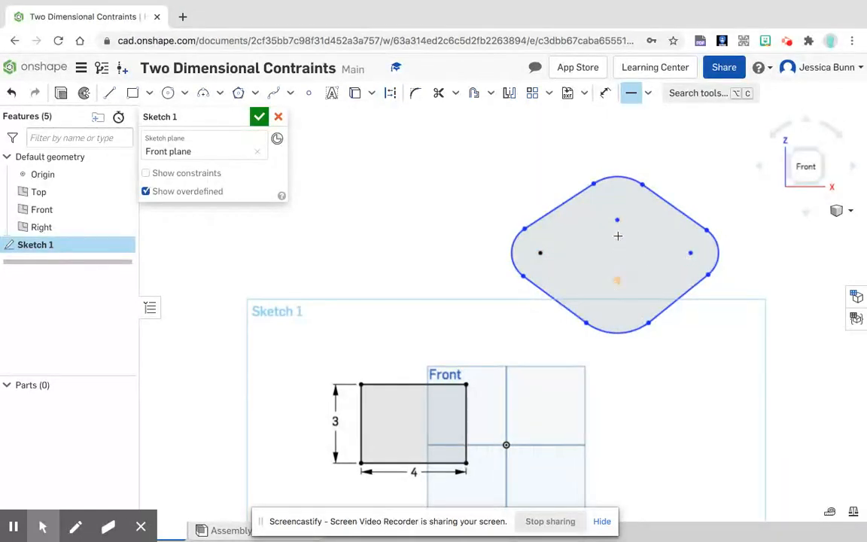
Apply a Vertical constraint between the center points of the diamond's top and bottom arcs.
left_click(647, 92)
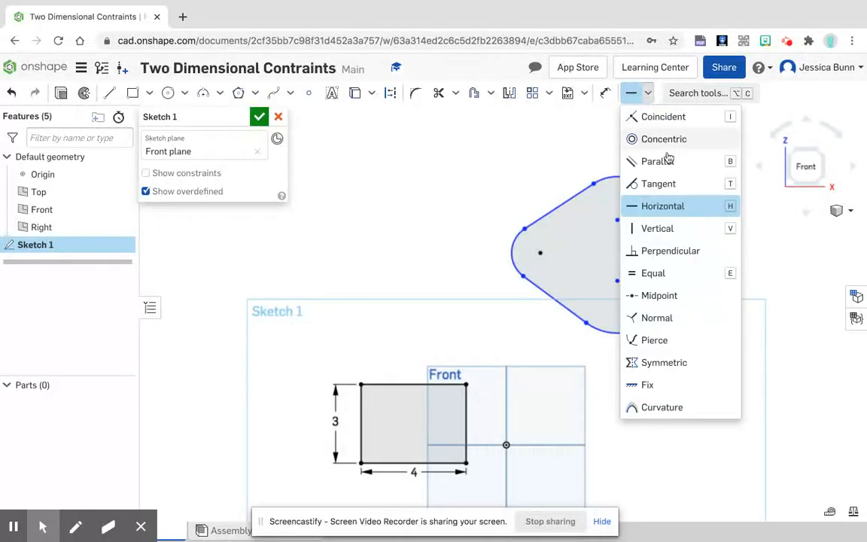
left_click(658, 228)
left_click(618, 219)
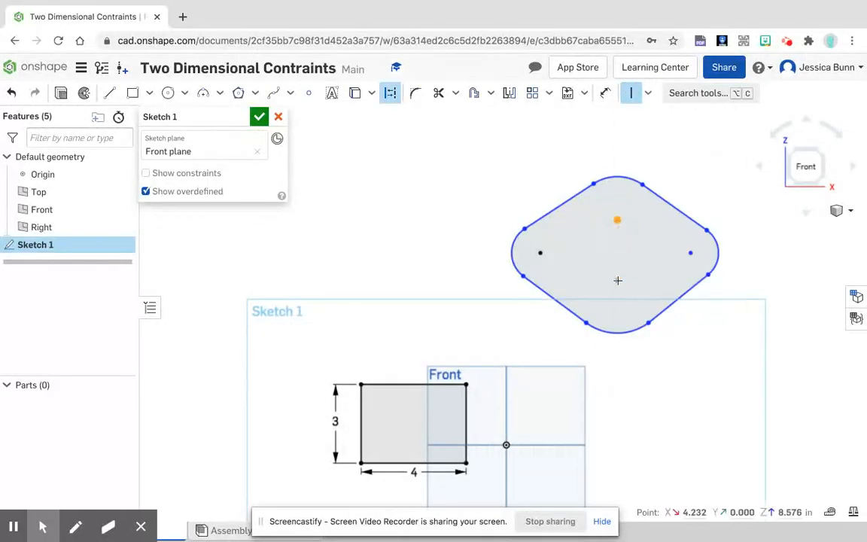
left_click(617, 280)
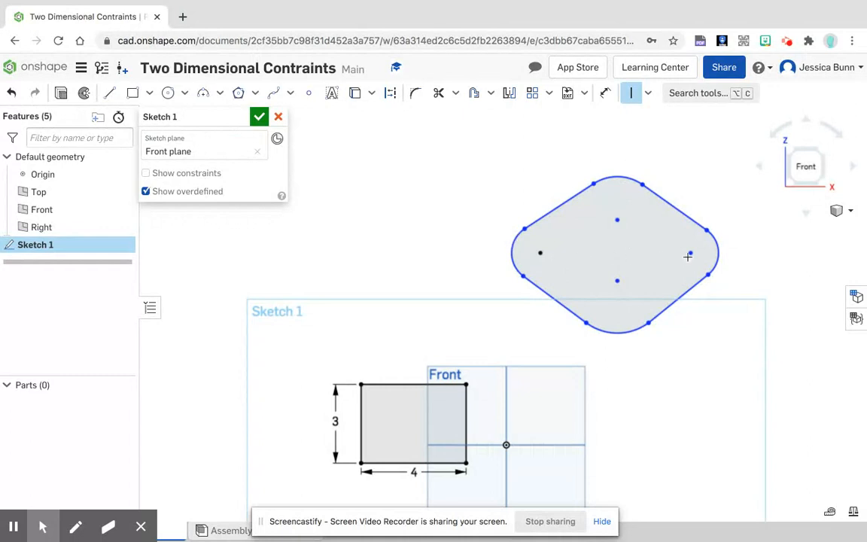
Apply Equal constraints between the top and bottom arcs and between the left and right arcs.
left_click(648, 93)
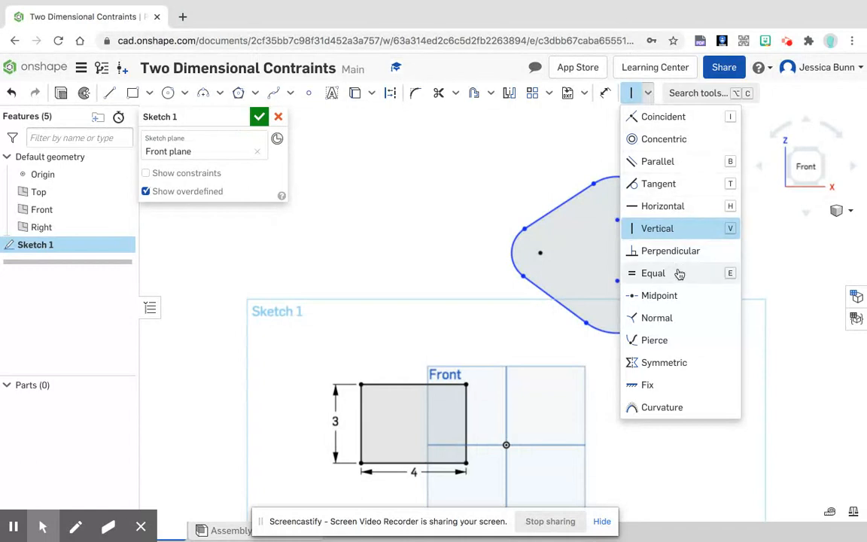
left_click(625, 273)
left_click(618, 177)
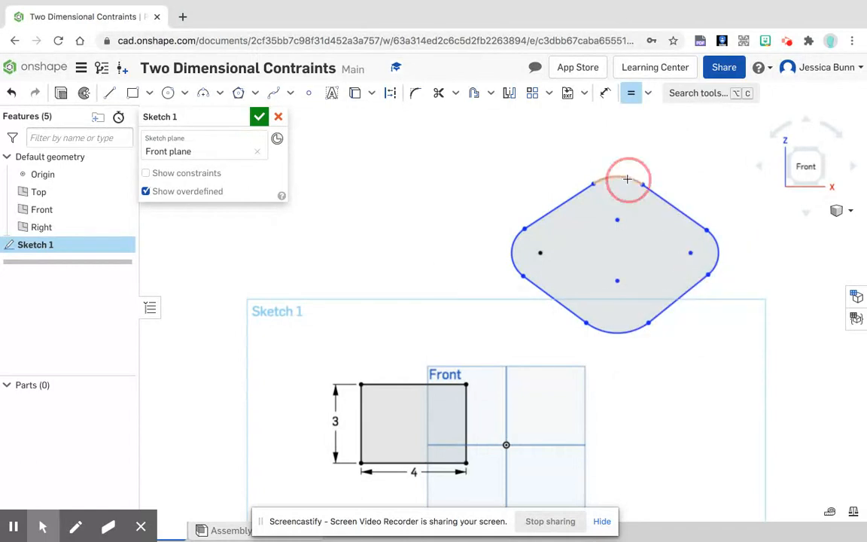
left_click(619, 334)
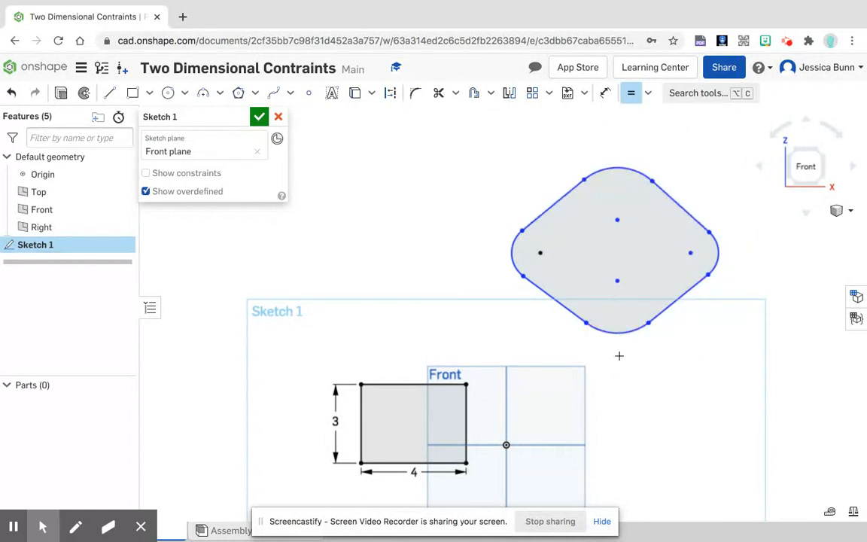
left_click(512, 251)
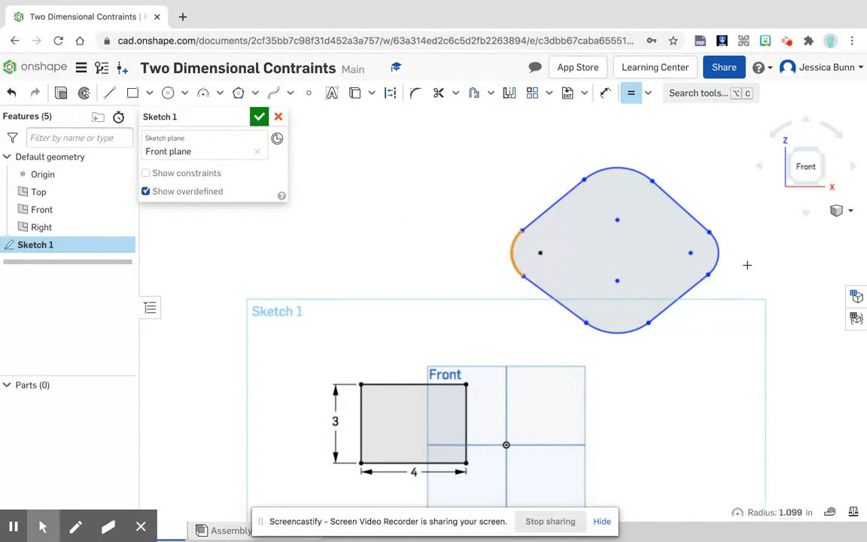
left_click(719, 247)
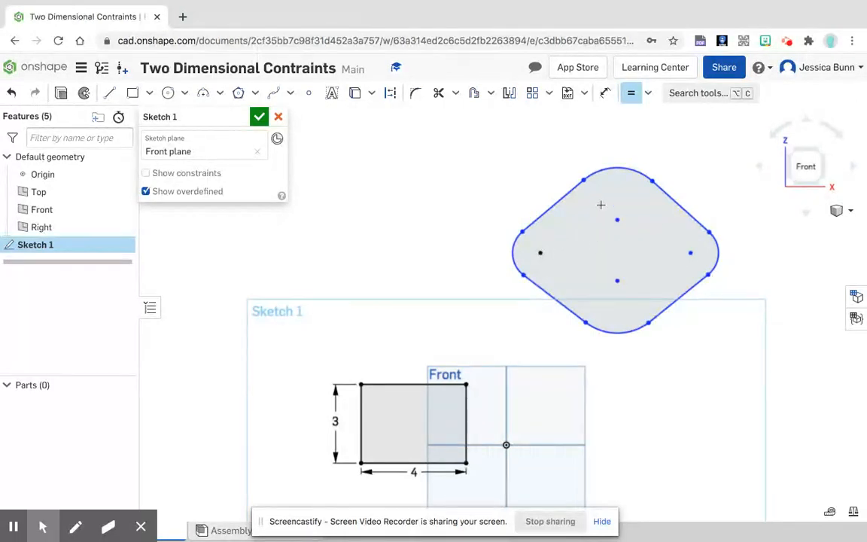
Dimension the horizontal distance between the left and right arc center points as 4 in, placed above the shape.
left_click(607, 92)
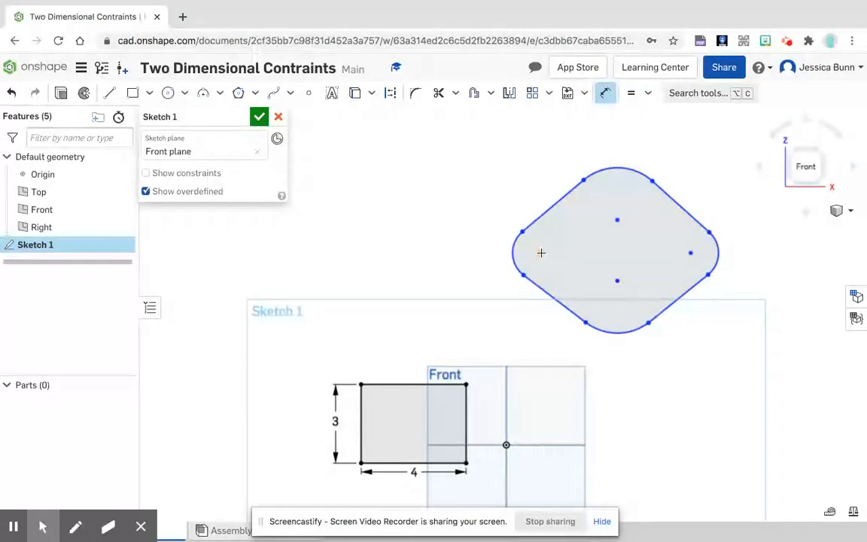
left_click(690, 252)
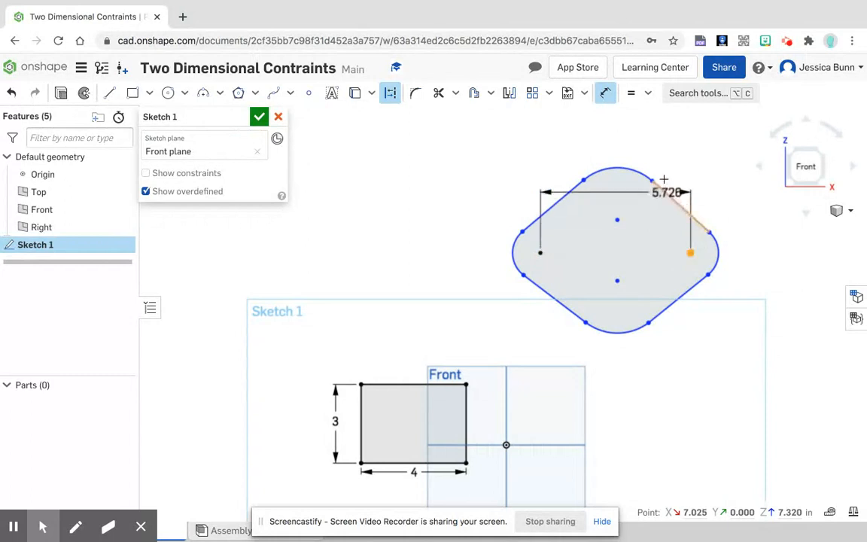
left_click(623, 127)
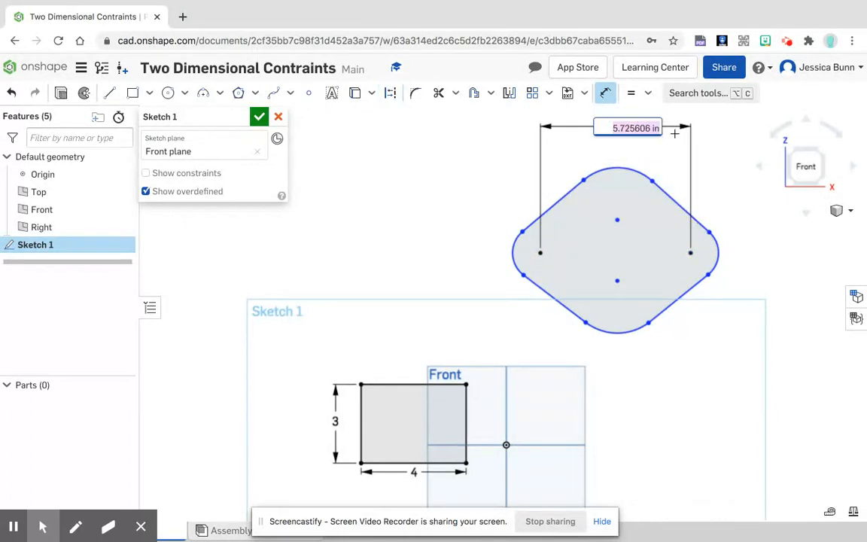
type("4")
key("Return")
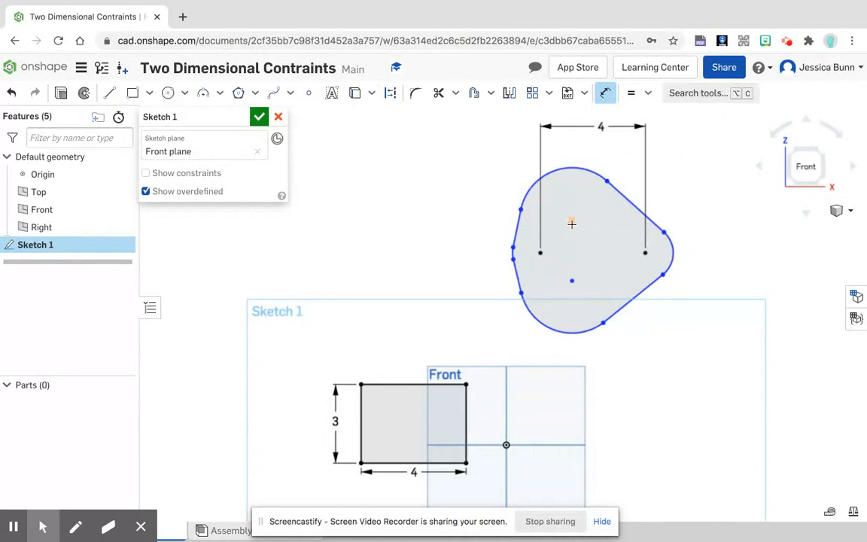
Dimension the horizontal distance from the left arc's center point to the top arc's center point as 2 in.
left_click(539, 253)
left_click(572, 220)
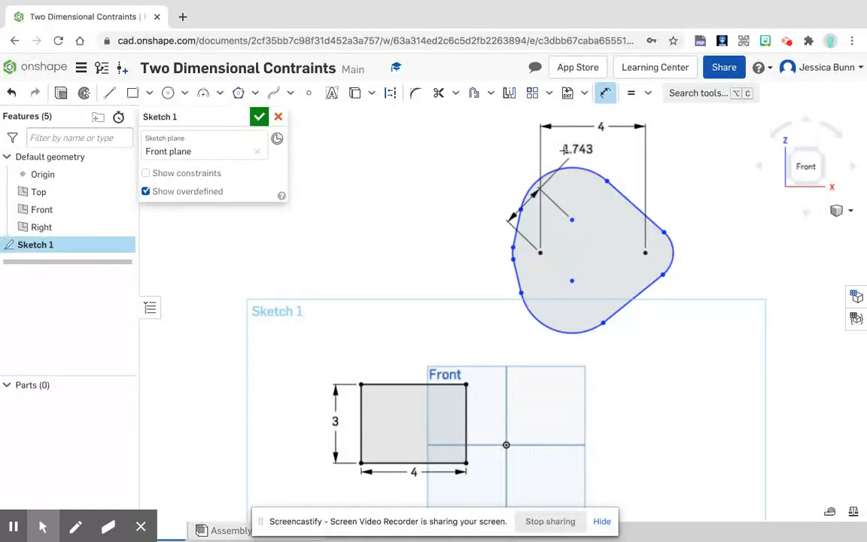
left_click(550, 150)
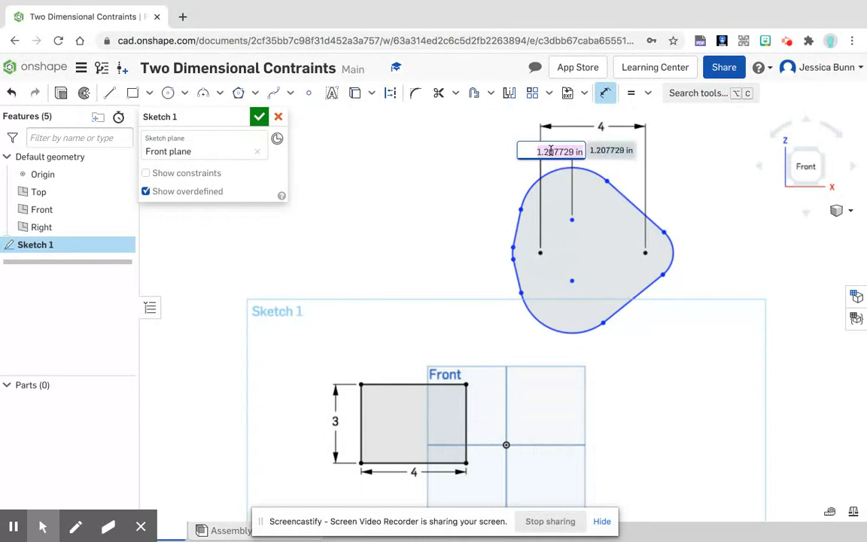
type("2")
key("Return")
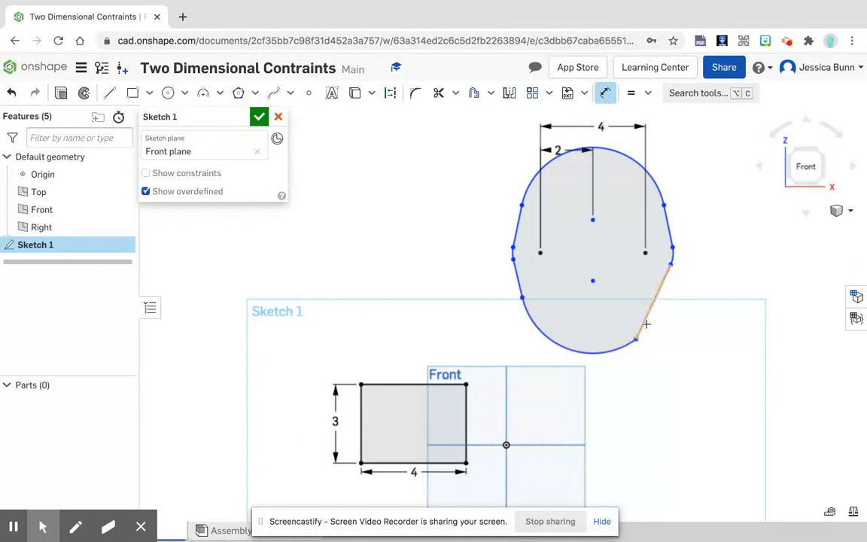
Apply a Tangent constraint between the lower-right line and the bottom arc.
left_click(650, 93)
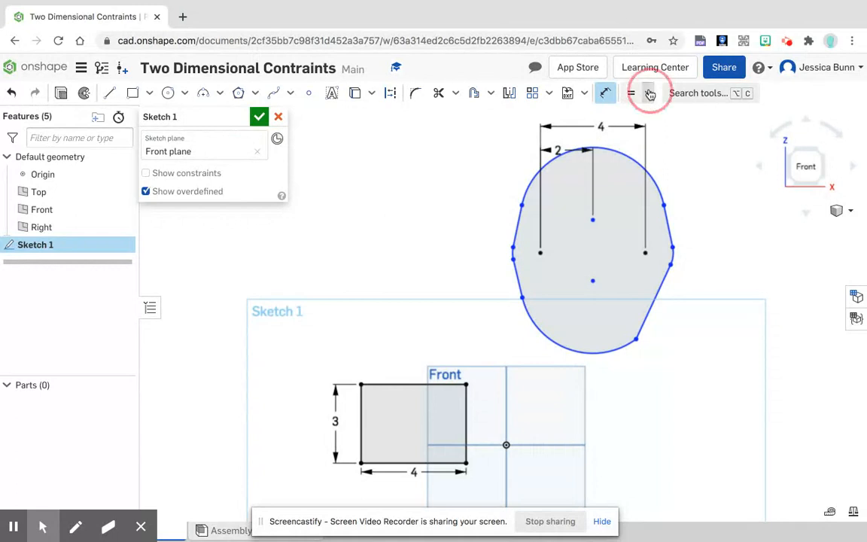
left_click(638, 178)
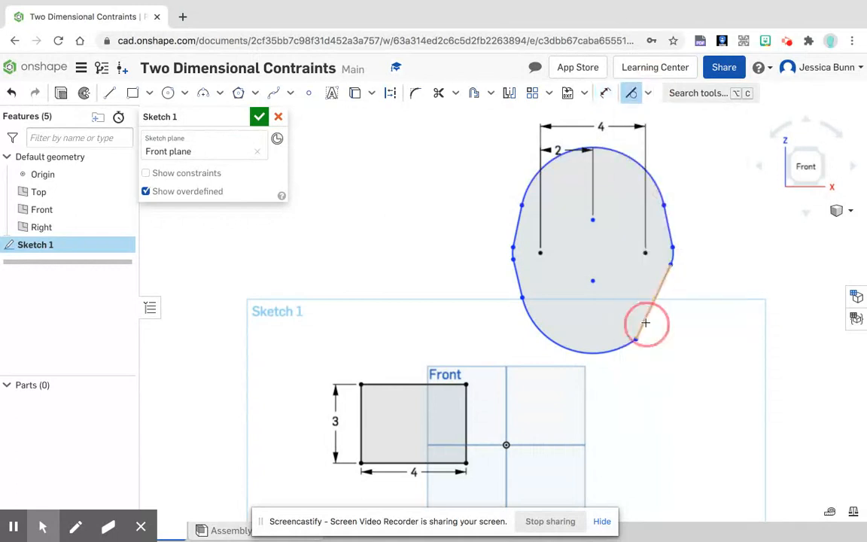
left_click(652, 311)
left_click(627, 345)
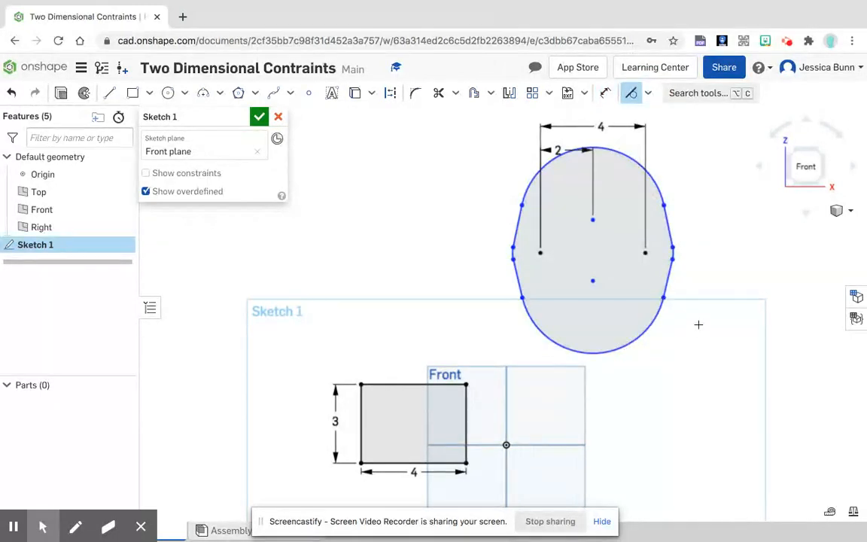
Dimension the vertical distance between the top arc's and right arc's center points as 0.25 in.
left_click(605, 93)
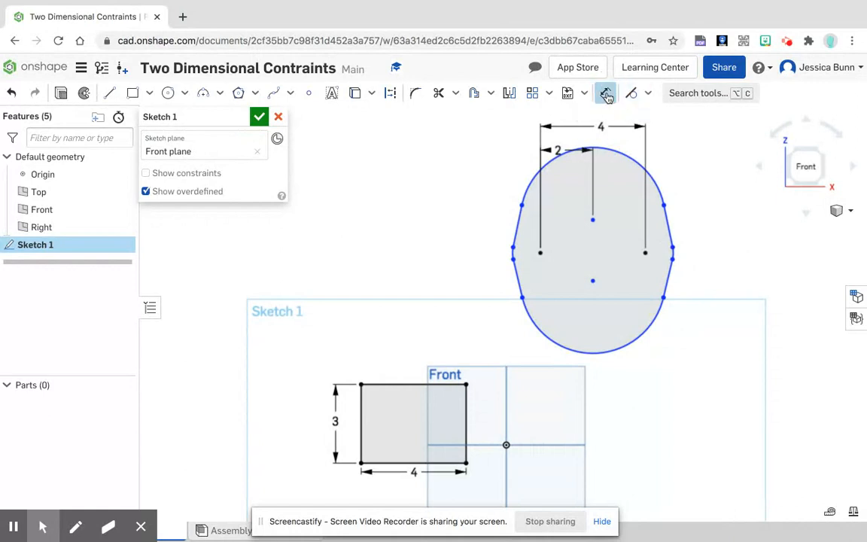
left_click(593, 219)
left_click(644, 252)
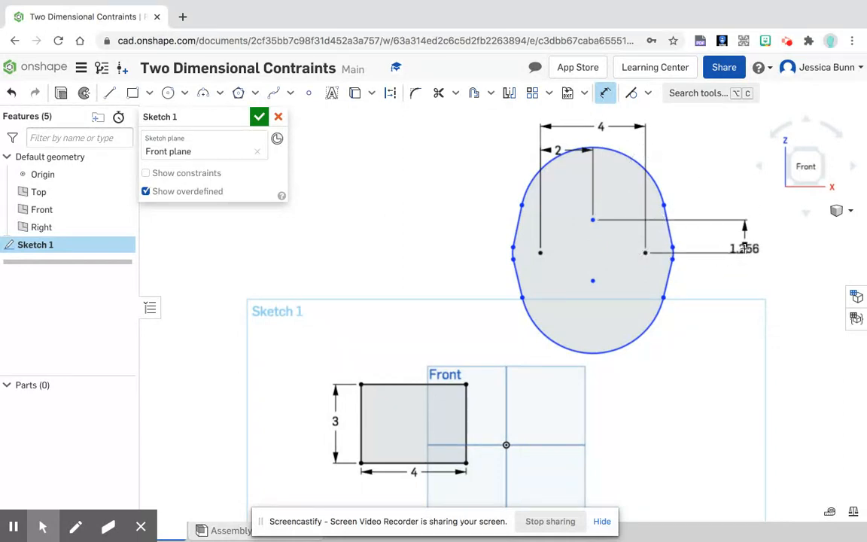
left_click(744, 239)
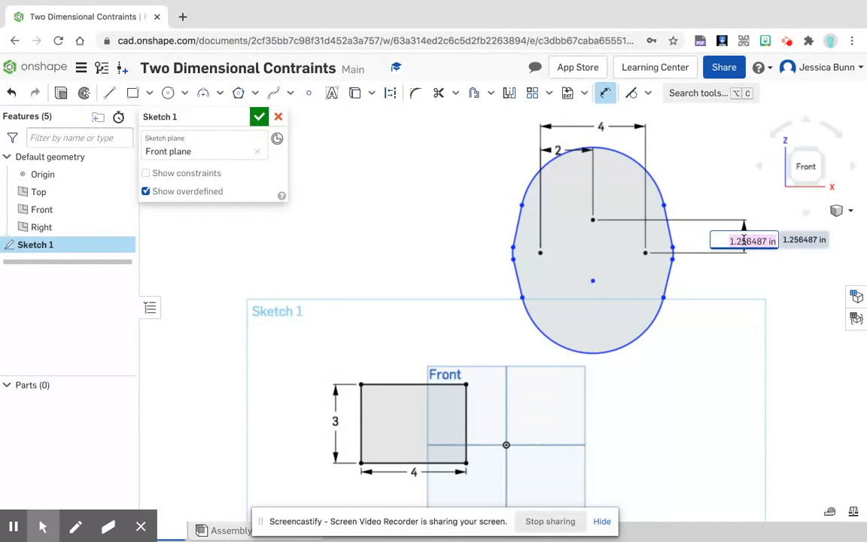
key("BackSpace")
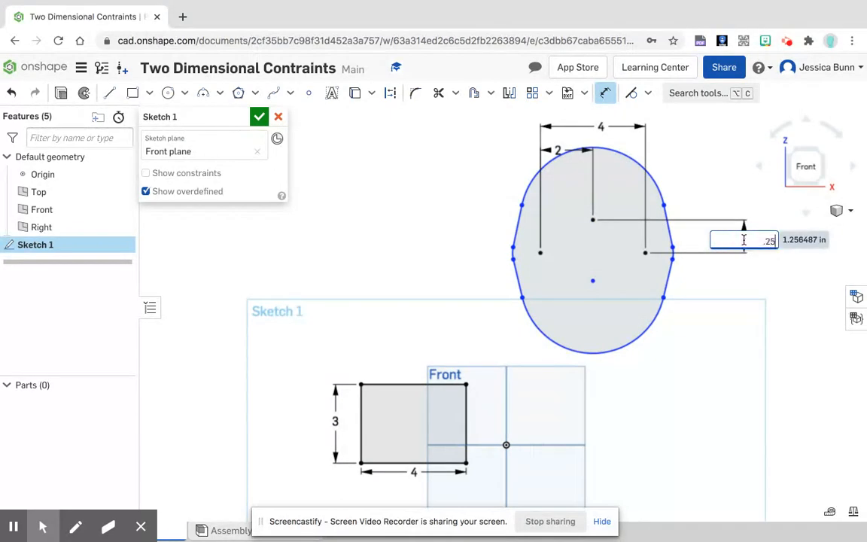
key("Return")
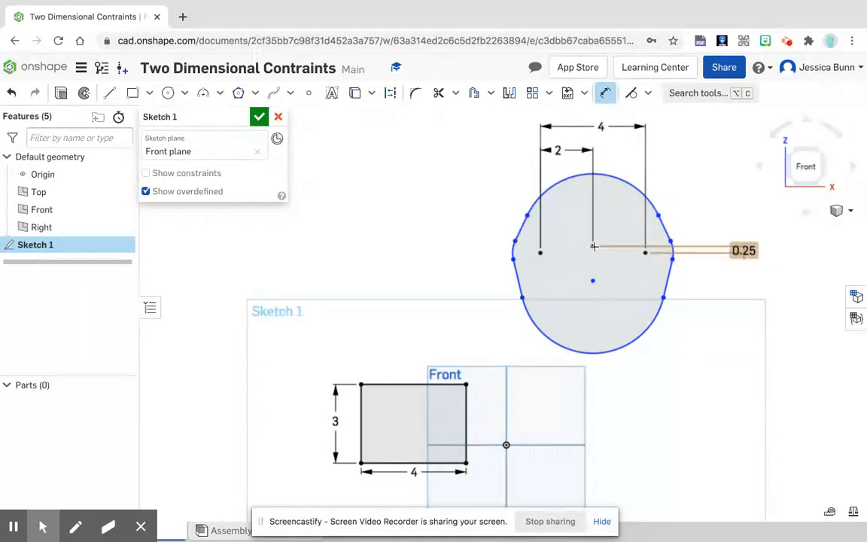
Dimension the vertical distance between the top and bottom arc center points as 0.5 in.
left_click(593, 246)
left_click(593, 280)
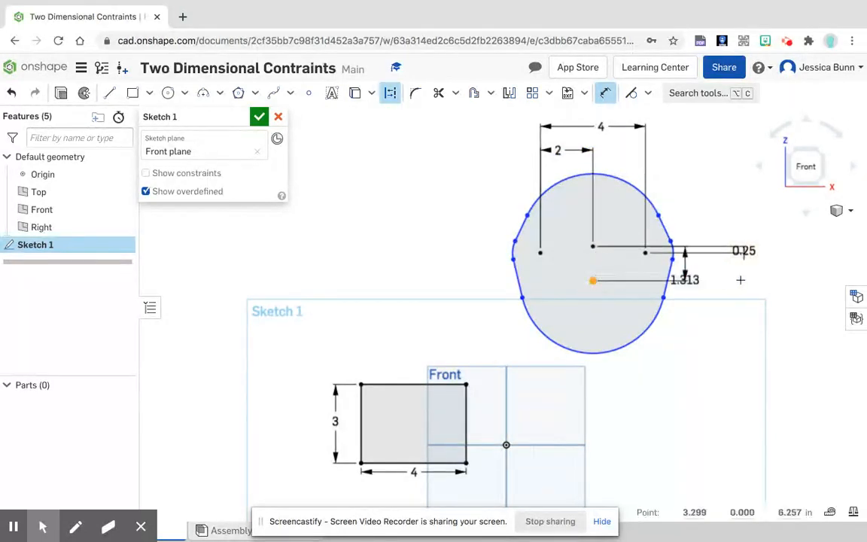
left_click(772, 260)
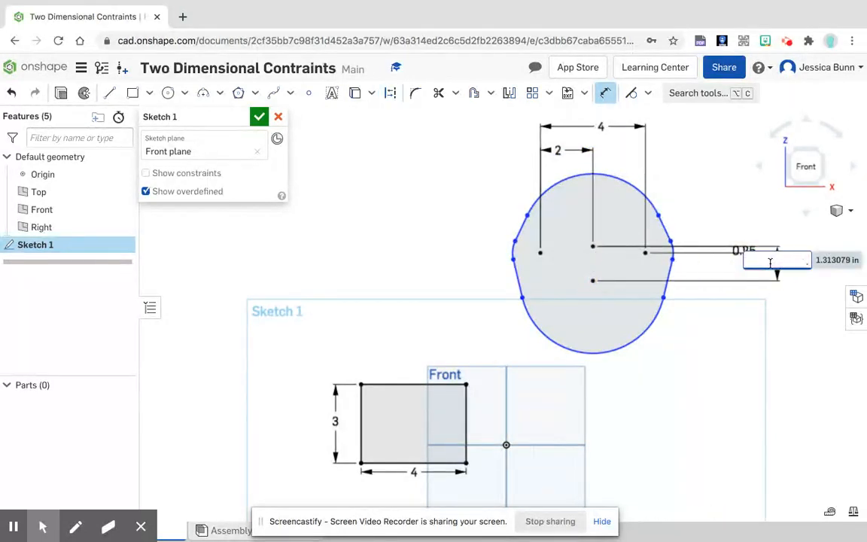
key("Return")
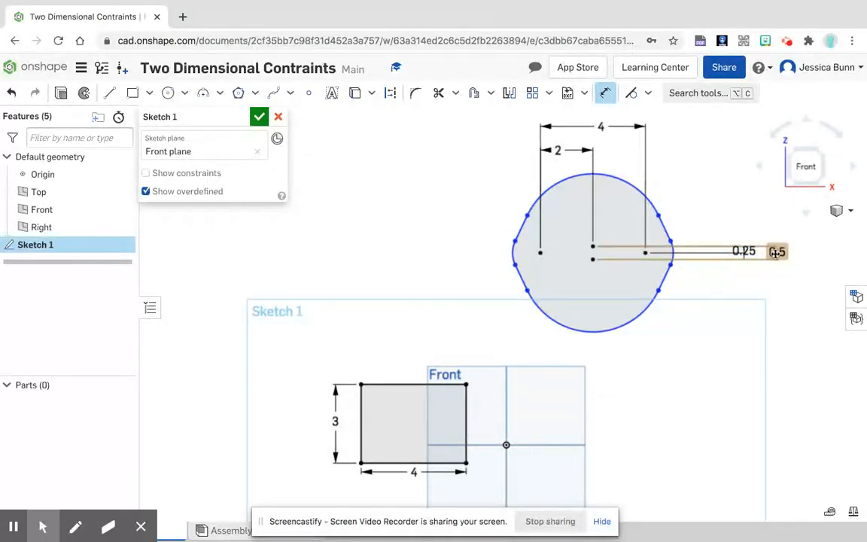
Dimension the bottom arc's radius as 2 in.
left_click(609, 330)
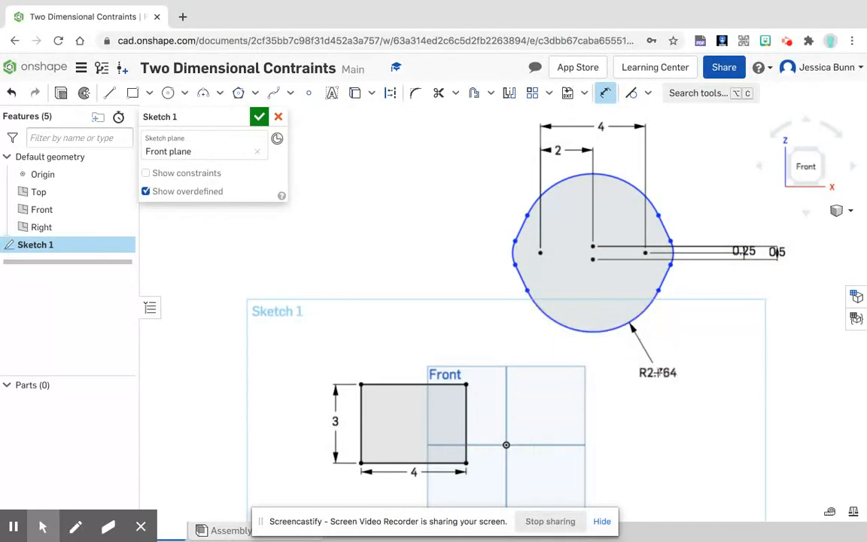
left_click(657, 373)
type("2")
key("Return")
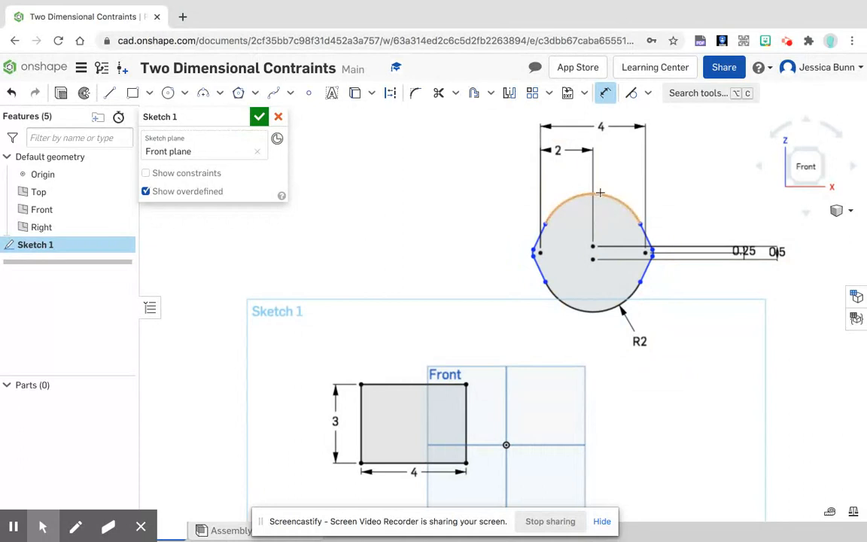
Dimension the left arc's radius as 1 in, placed outside the shape.
scroll(536, 254, "up", 8)
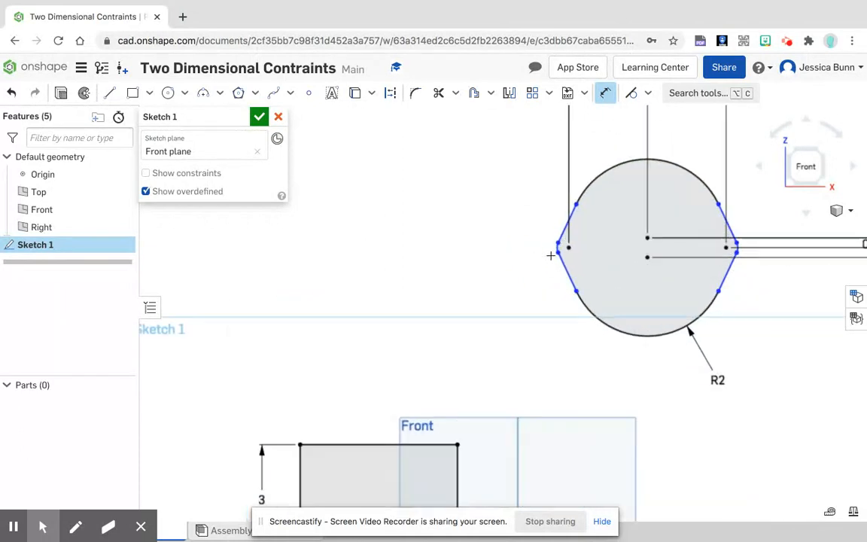
left_click(576, 236)
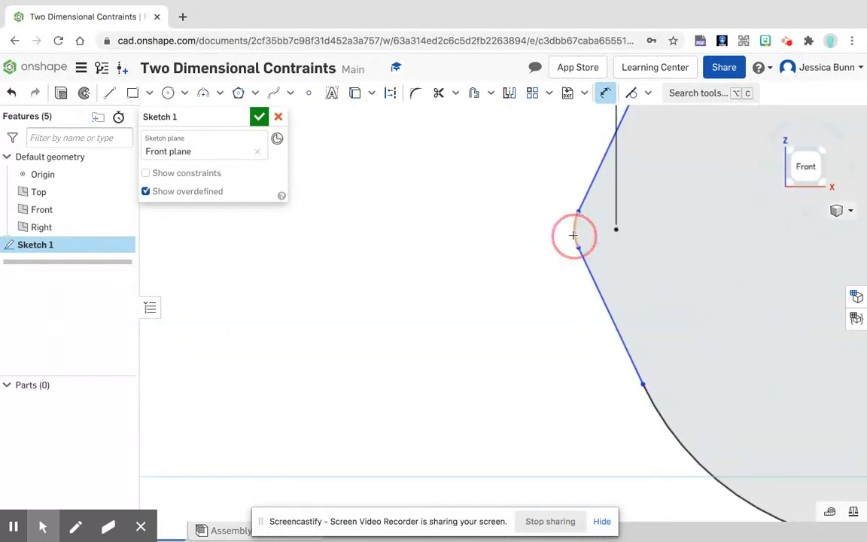
left_click(439, 275)
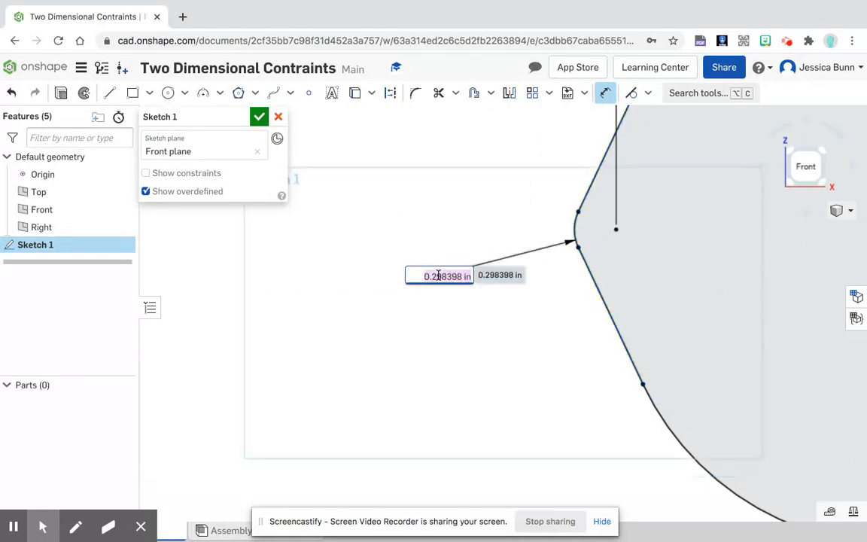
type("1")
key("Return")
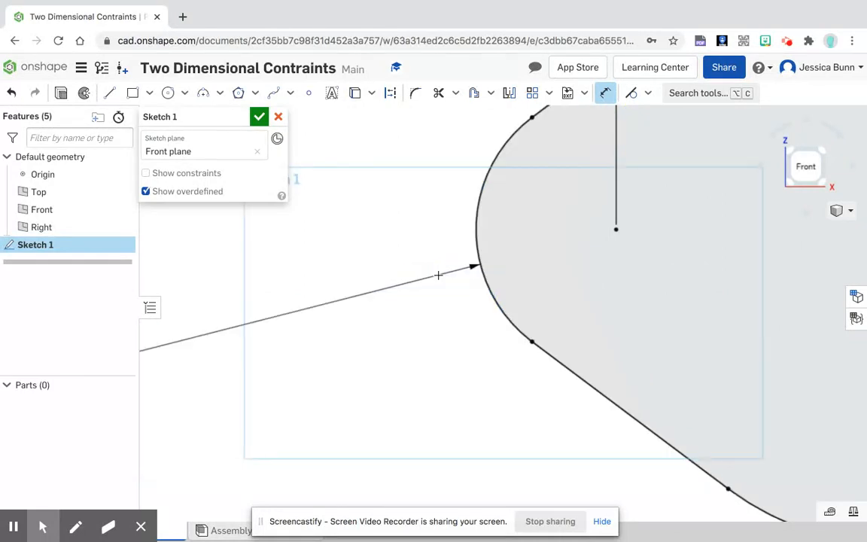
scroll(387, 264, "down", 4)
scroll(431, 253, "down", 5)
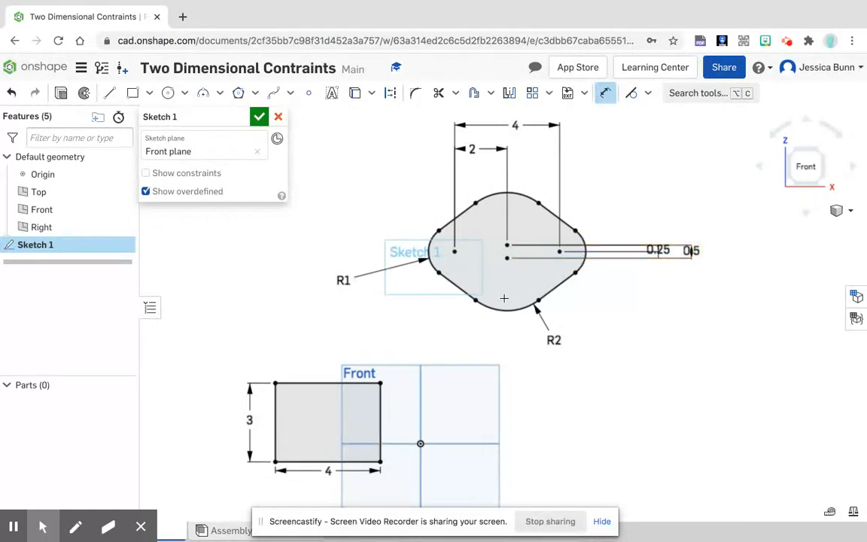
scroll(480, 317, "down", 5)
scroll(509, 352, "up", 1)
middle_click_drag(546, 402, 486, 363)
scroll(485, 364, "down", 2)
scroll(475, 353, "up", 7)
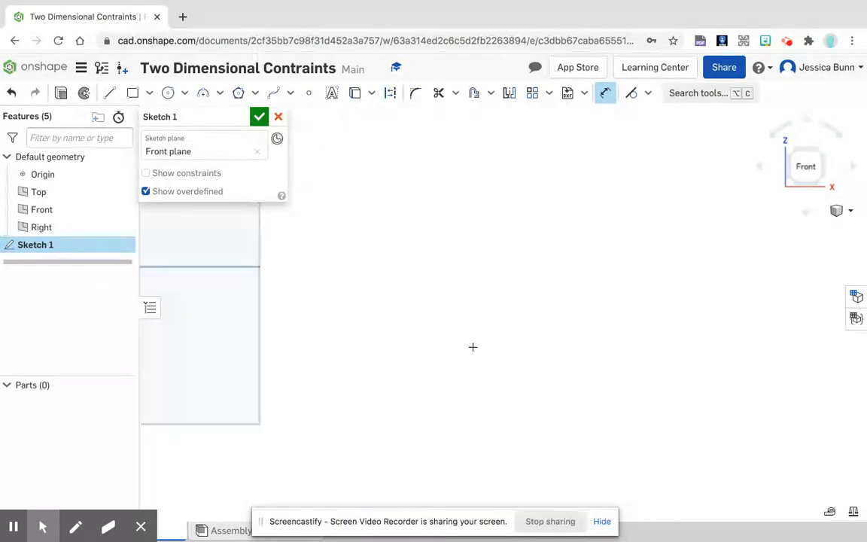
scroll(470, 345, "down", 2)
mouse_move(477, 309)
middle_mouse_down()
mouse_move(518, 377)
mouse_move(550, 360)
mouse_move(542, 342)
middle_mouse_up()
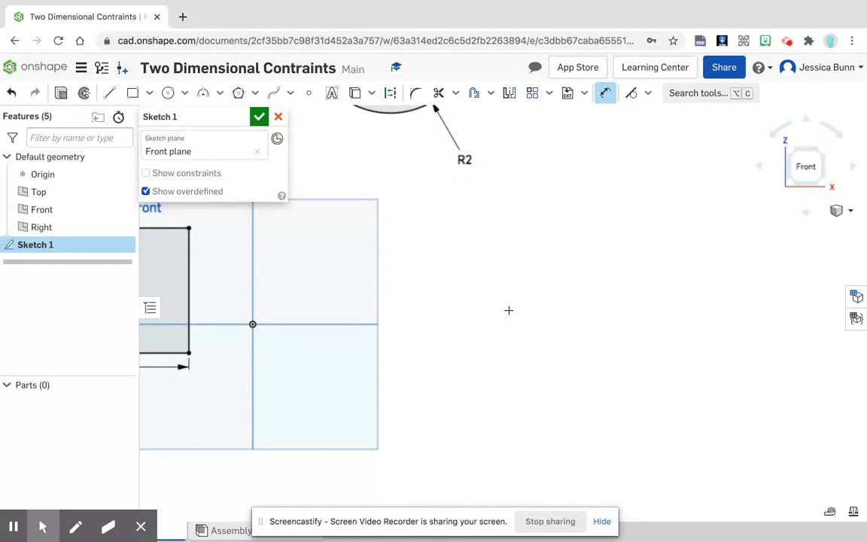
Sketch an open bracket of three lines to the right of the Front plane: about 1.68 in top, 1.9 in vertical side, 1.56 in bottom.
left_click(109, 93)
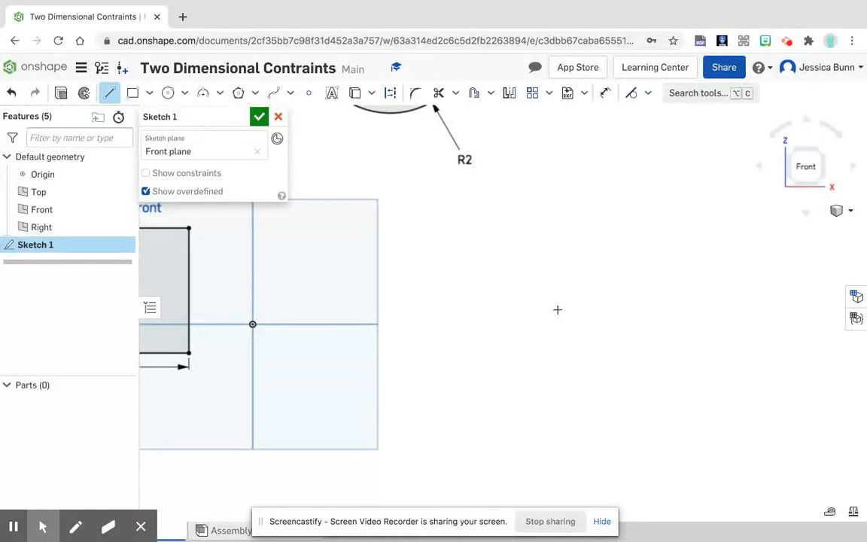
mouse_move(546, 309)
middle_mouse_down()
mouse_move(592, 488)
mouse_move(587, 383)
mouse_move(571, 349)
middle_mouse_up()
left_click(591, 328)
left_click(521, 328)
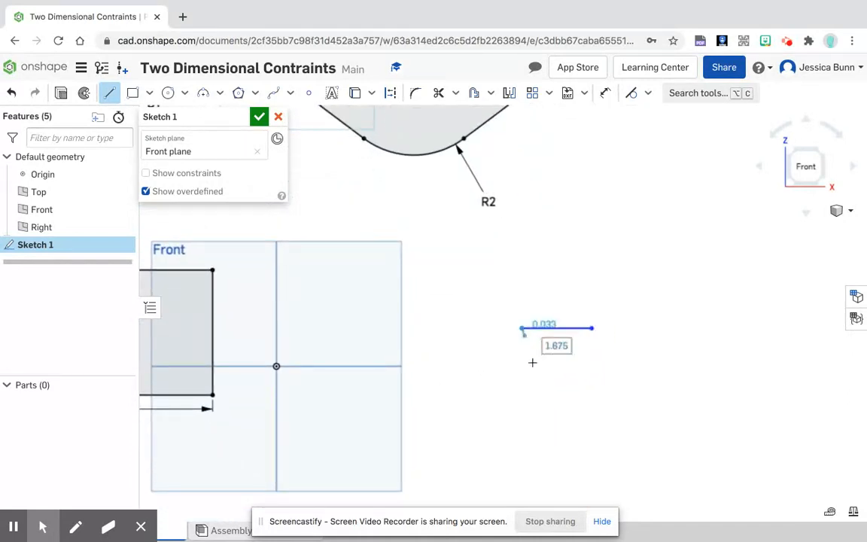
left_click(522, 408)
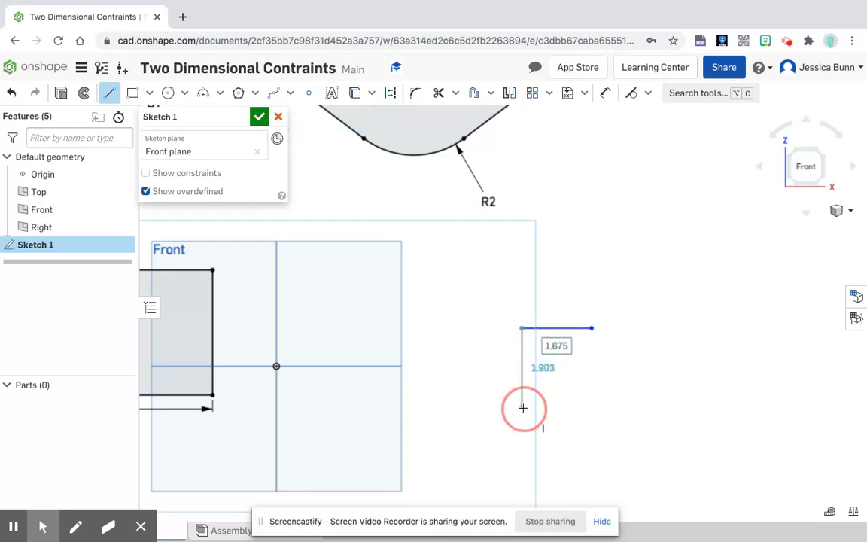
left_click(586, 407)
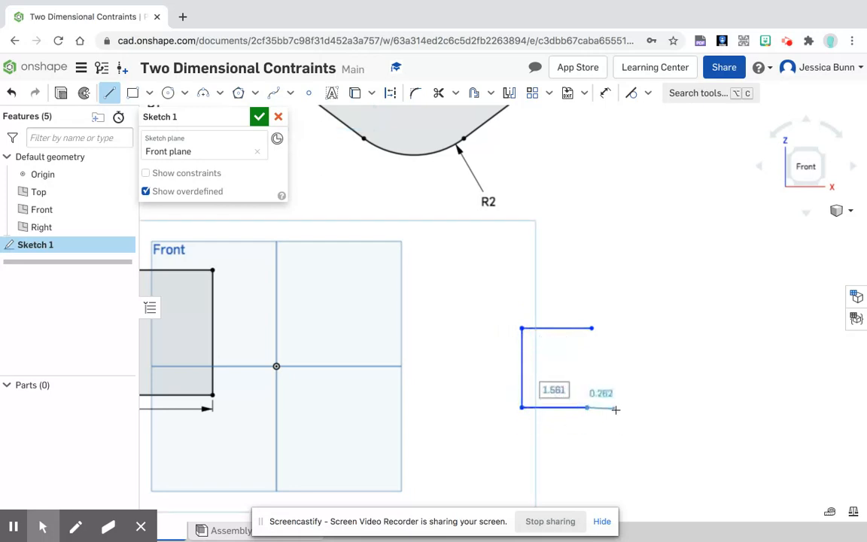
right_click(617, 410)
left_click(673, 420)
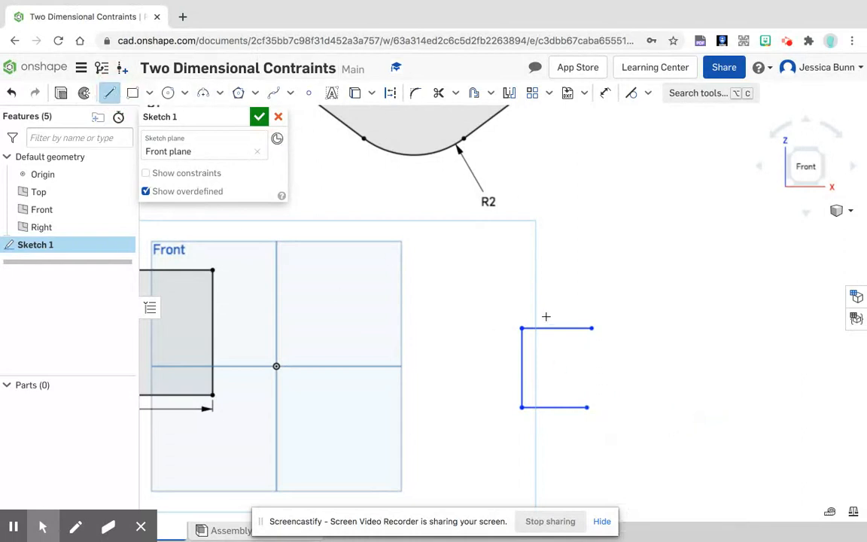
Sketch a facing three-line bracket to the right of the first, with a top line about 1.48 in and a bottom line about 1.55 in long.
middle_click_drag(584, 314, 471, 300)
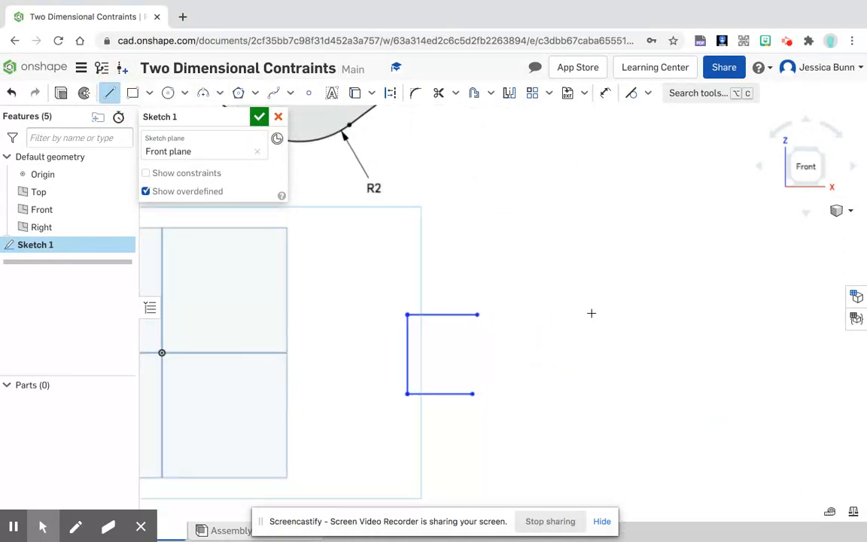
left_click(584, 313)
left_click(645, 313)
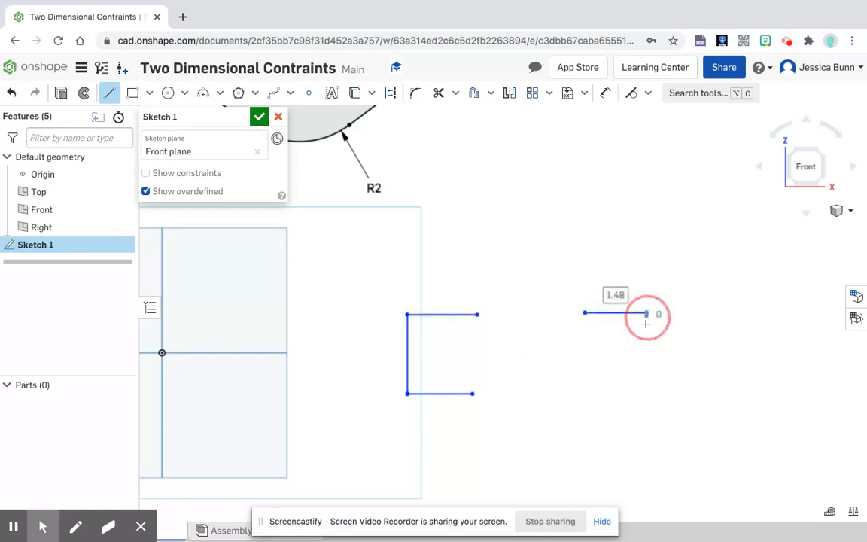
left_click(646, 392)
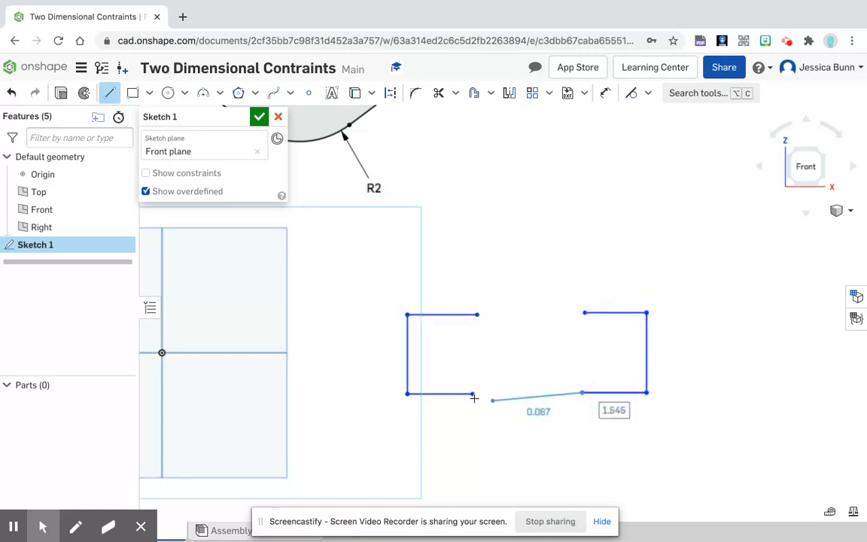
right_click(536, 433)
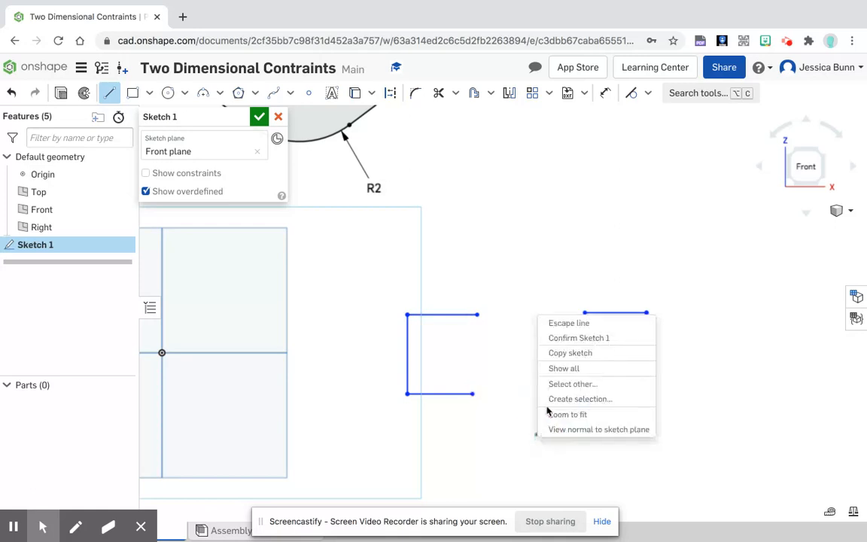
left_click(563, 323)
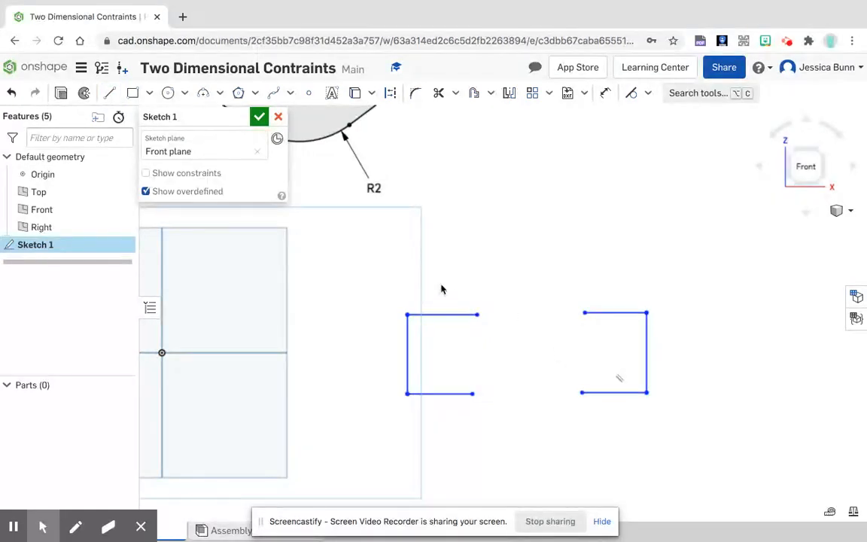
Join the two brackets' open ends with upward-bulging three-point arcs, one across the top and one across the bottom.
left_click(203, 93)
left_click(475, 315)
left_click(584, 312)
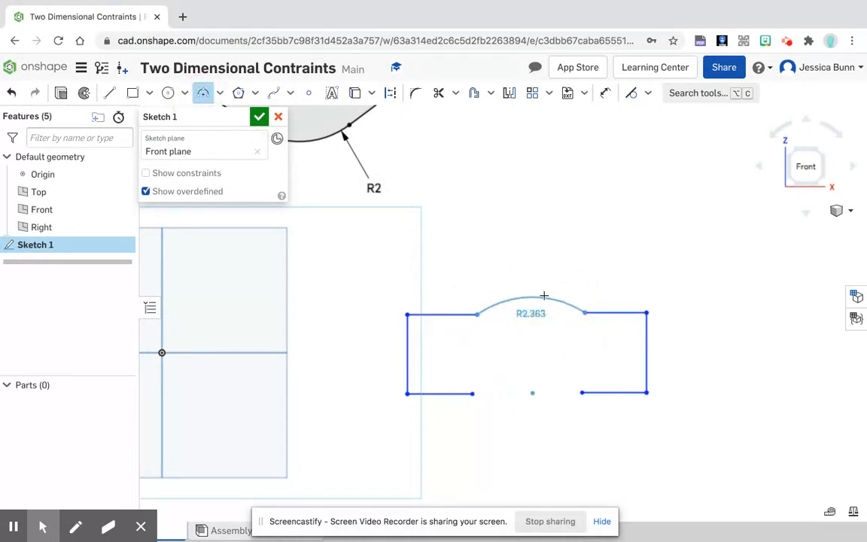
left_click(536, 289)
left_click(472, 392)
left_click(582, 392)
left_click(528, 365)
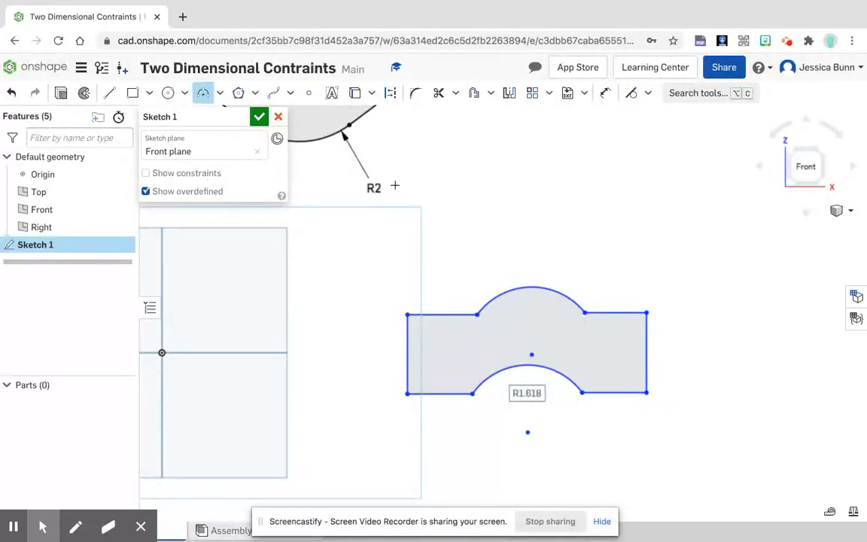
Apply Equal constraints to the right pair of horizontal lines, the left pair, and between the upper left and upper right lines.
left_click(648, 93)
left_click(651, 274)
left_click(614, 313)
left_click(617, 393)
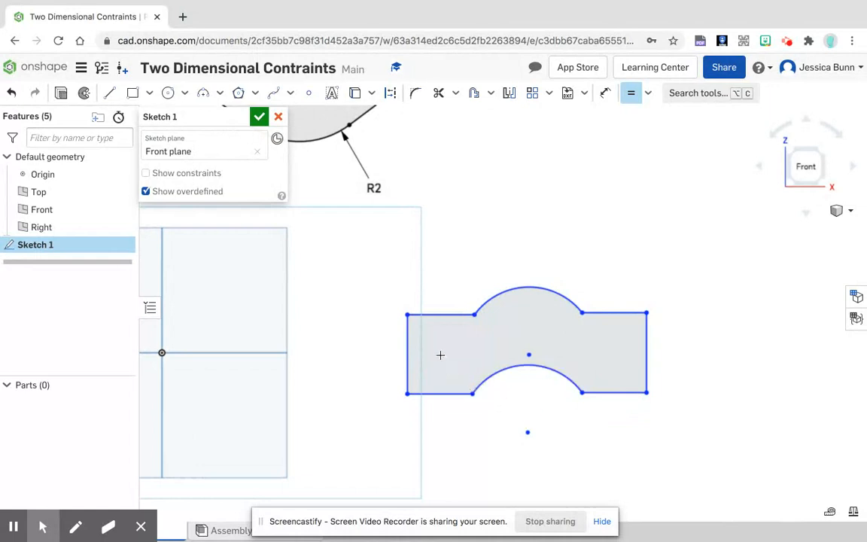
left_click(445, 314)
left_click(447, 394)
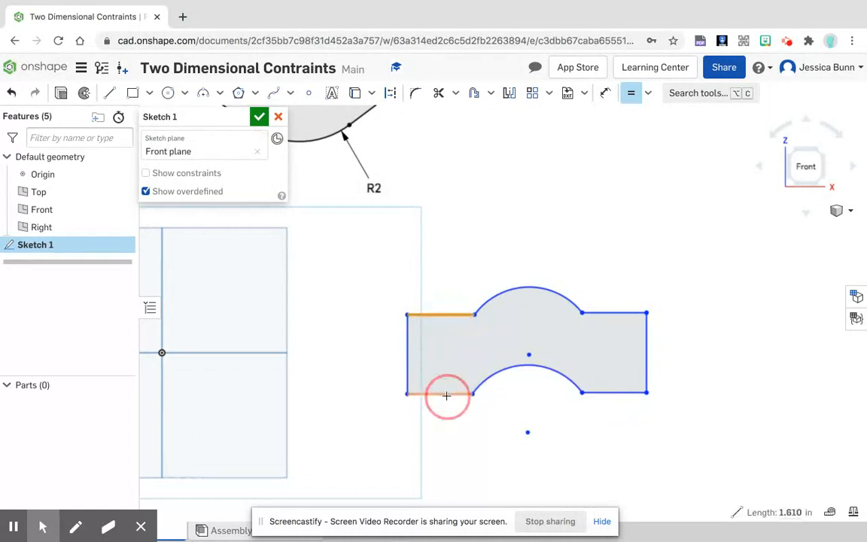
left_click(452, 315)
left_click(595, 313)
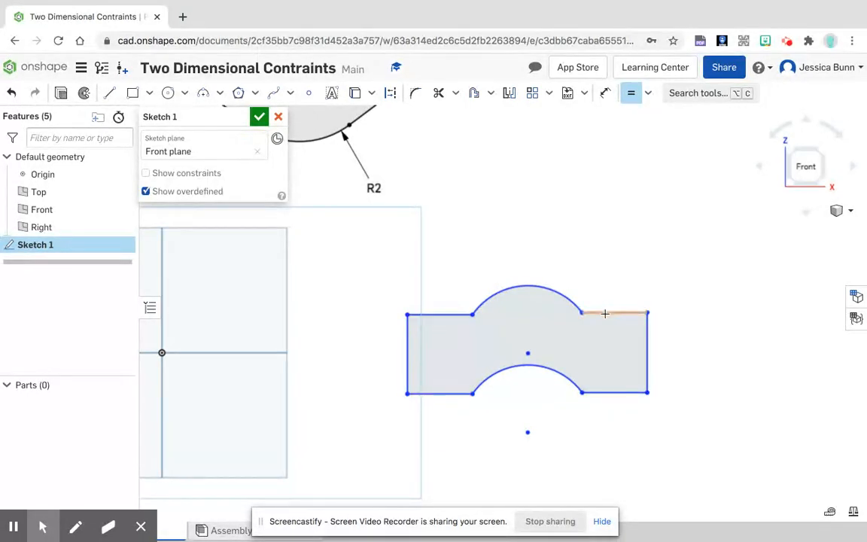
Make the two vertical sides equal in length and the top and bottom arcs equal in radius.
left_click(407, 355)
left_click(644, 362)
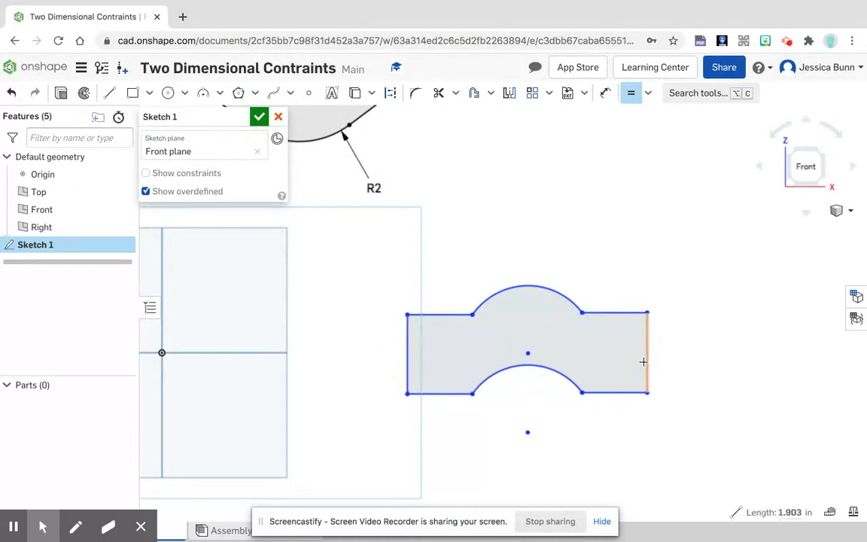
left_click(557, 291)
left_click(504, 369)
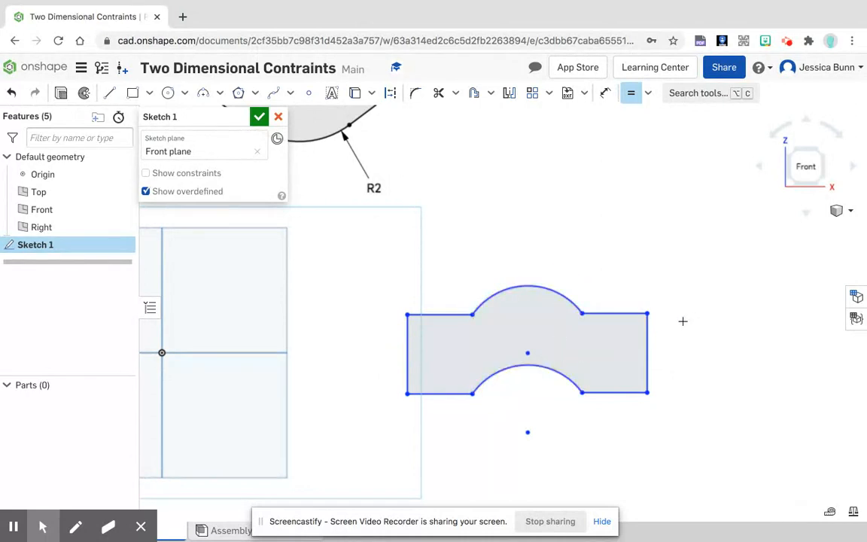
Dimension the shape's left vertical side as 2.5 in, placed outside the shape.
left_click(602, 99)
left_click(405, 367)
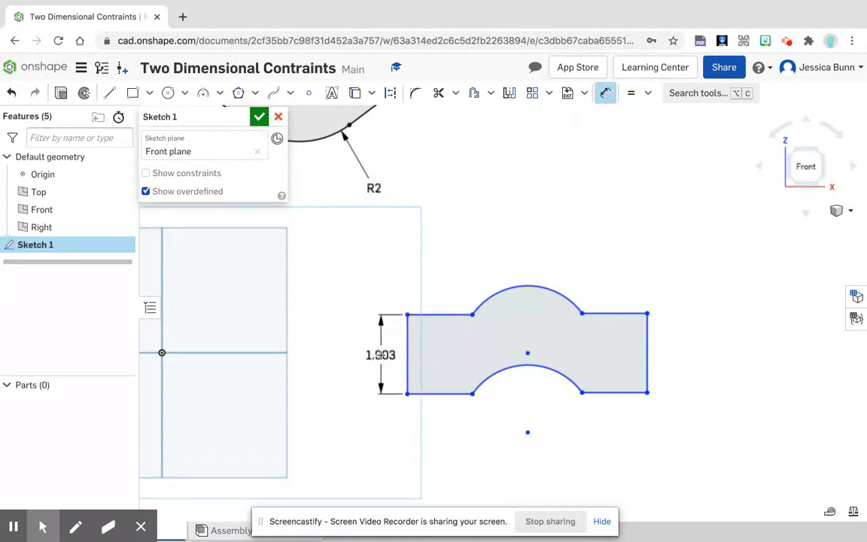
left_click(381, 353)
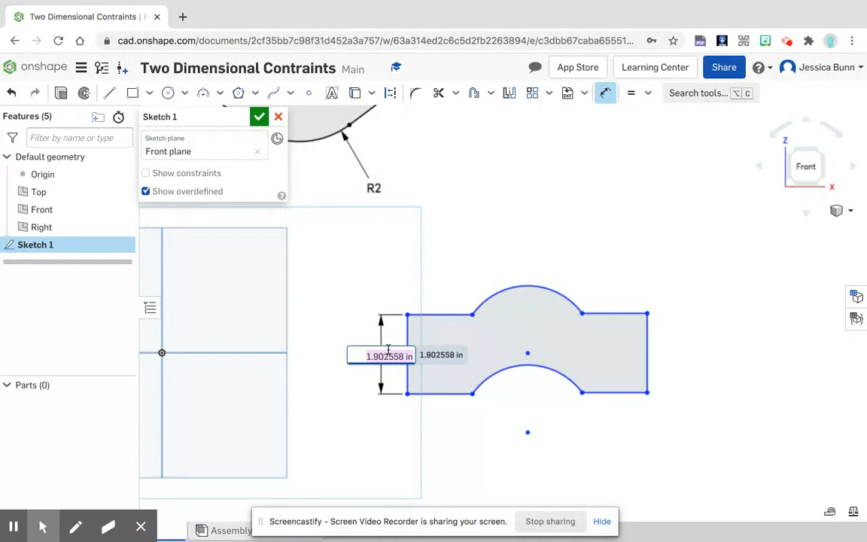
type("2.5")
key("Return")
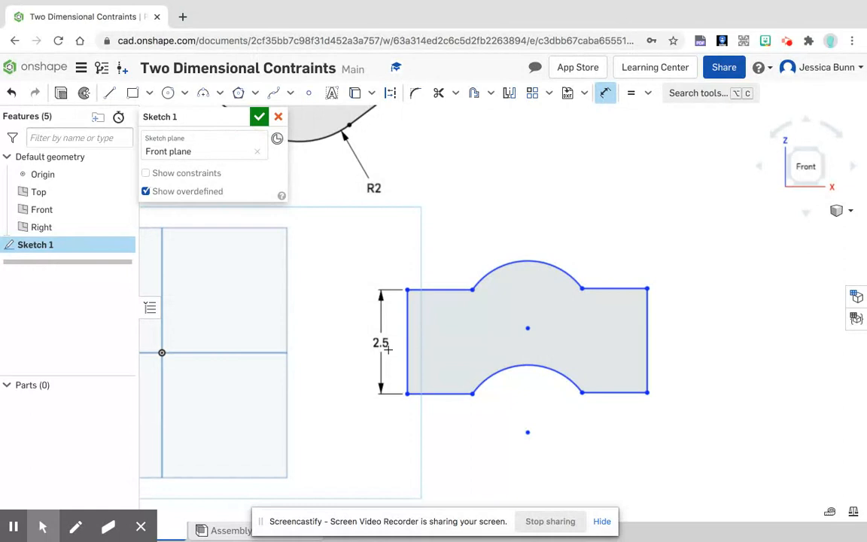
Dimension the top arc's radius as 2 in, placed above the shape.
left_click(534, 261)
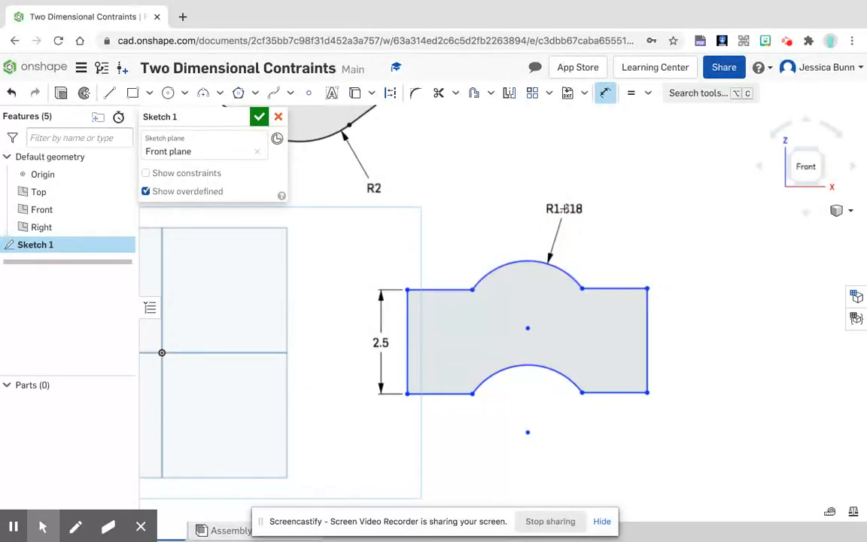
left_click(563, 208)
type("2")
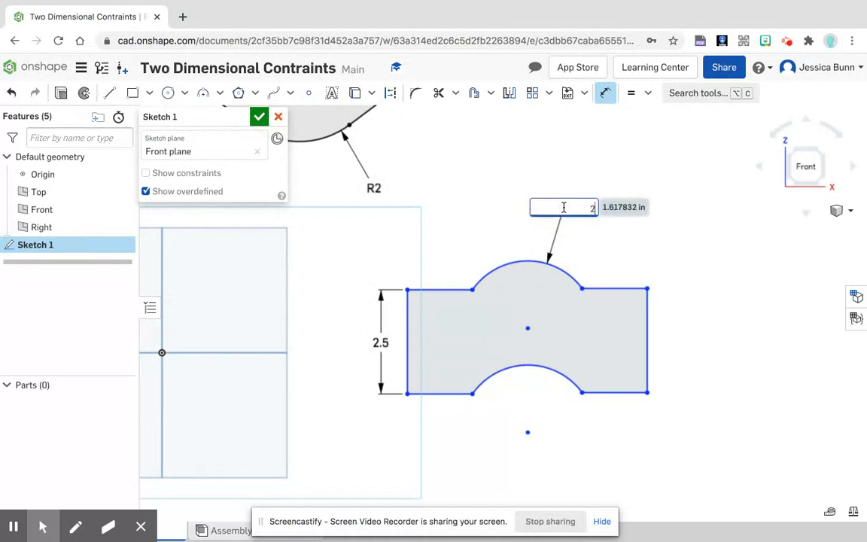
key("Return")
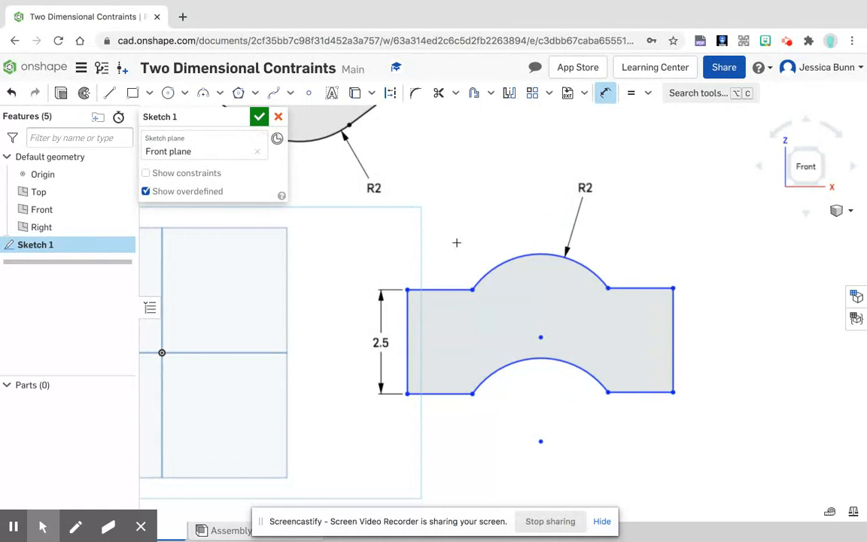
Dimension the overall width between the left and right vertical sides as 8 in, placed below the shape.
left_click(412, 366)
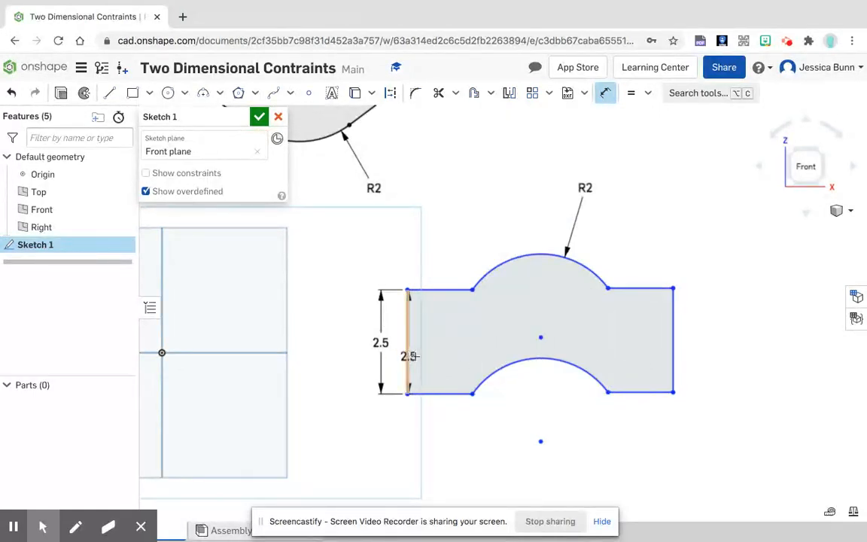
left_click(674, 363)
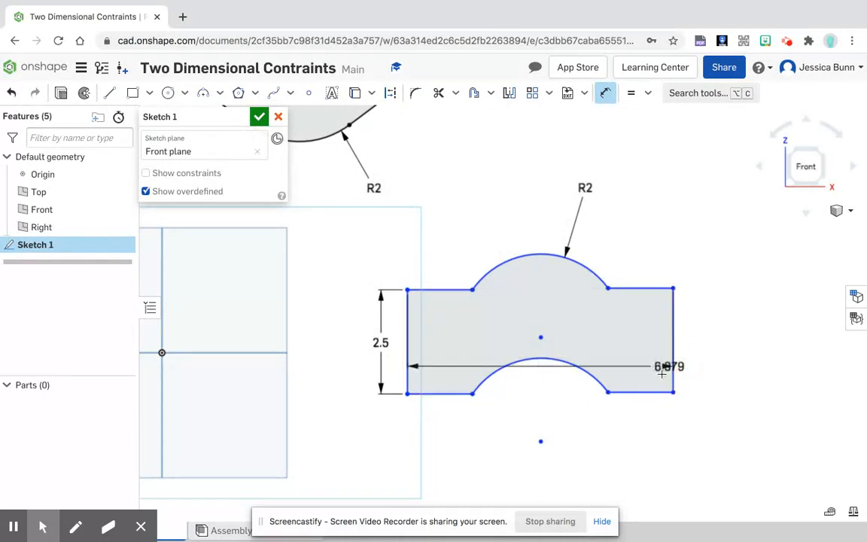
left_click(569, 445)
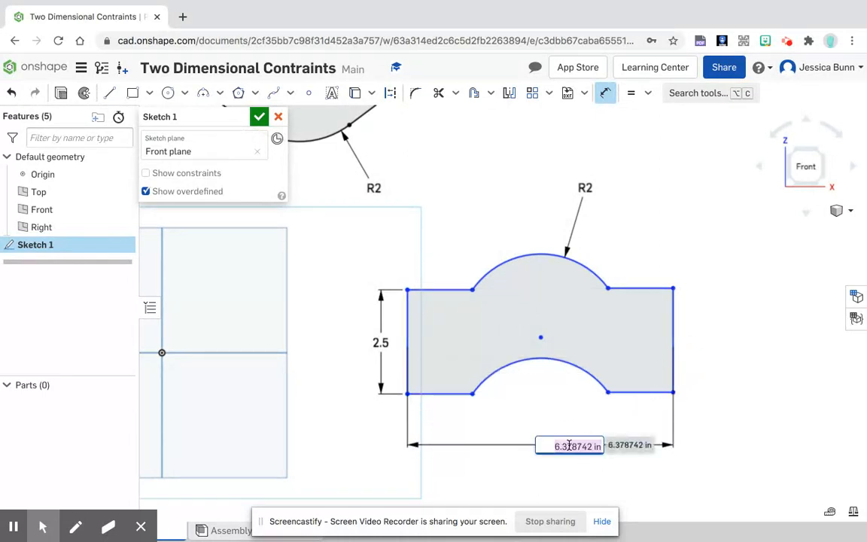
type("8")
key("Return")
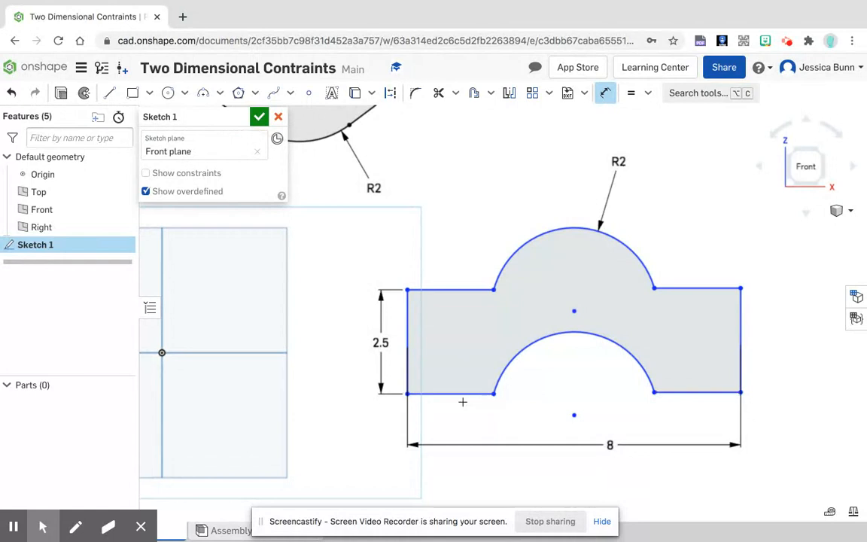
Dimension the upper right horizontal edge as 2 in, placed above the edge.
left_click(714, 287)
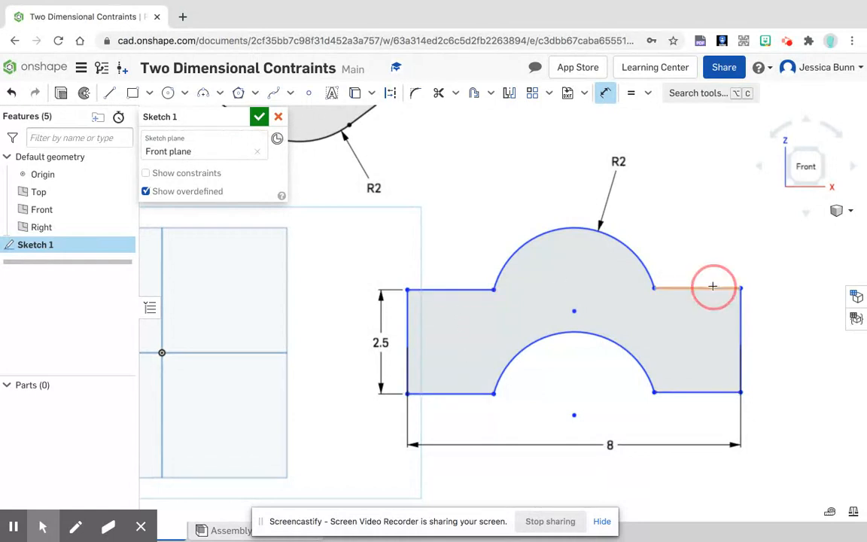
left_click(703, 252)
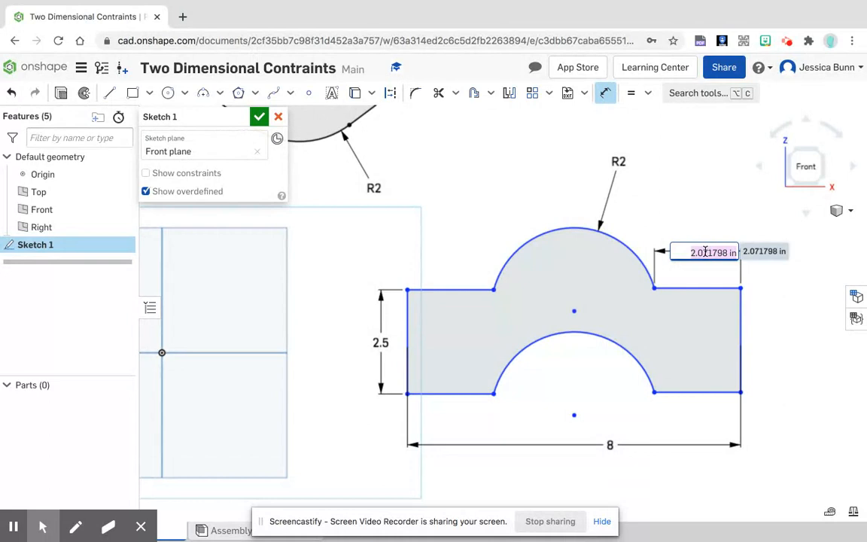
type("2")
key("Return")
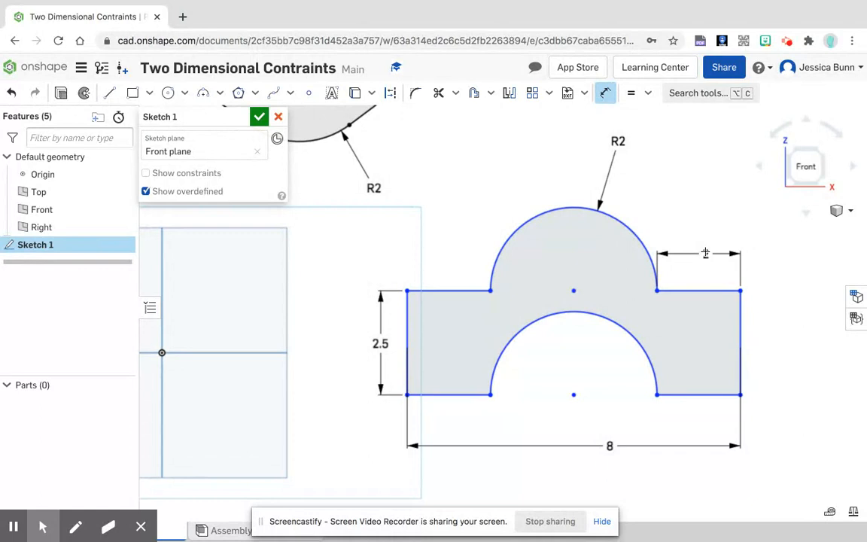
Add a driven length dimension above the upper left horizontal edge.
left_click(454, 289)
left_click(456, 251)
key("Return")
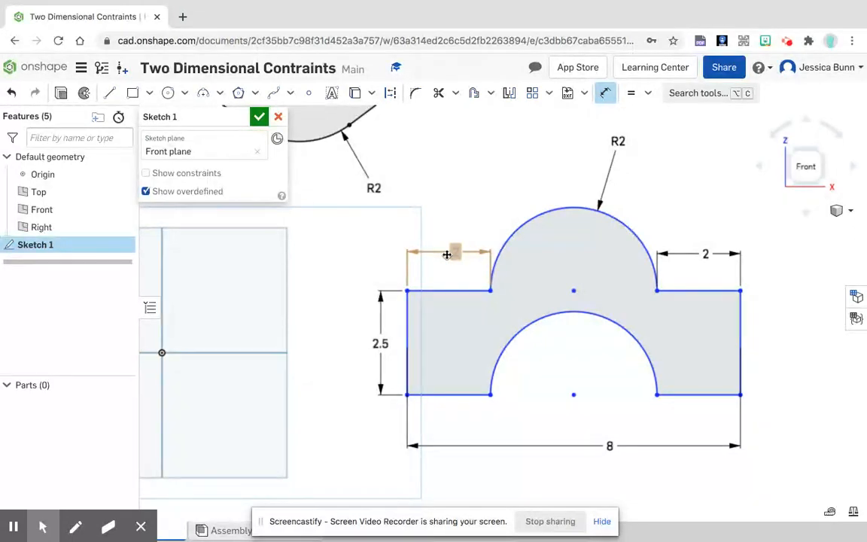
key("Return")
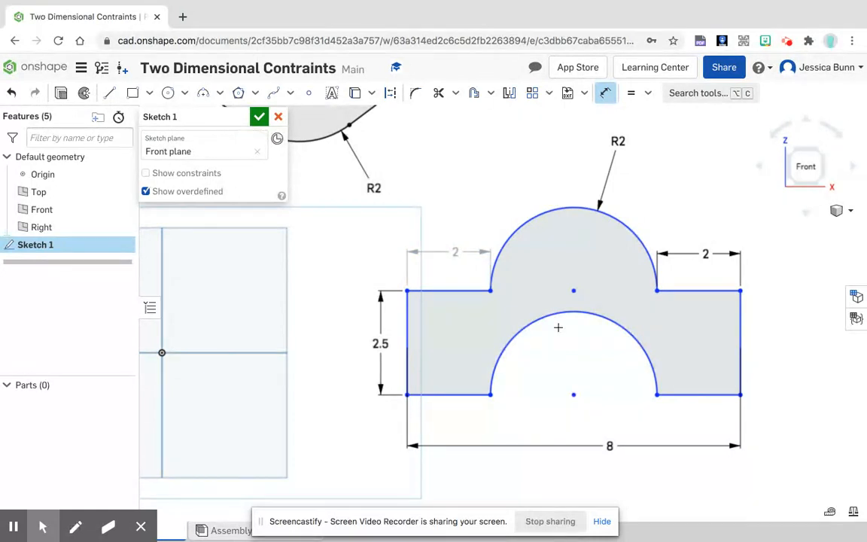
Below the double-arc shape, sketch a slanted line about 4.37 in long and a connected horizontal line about 4.08 in from its lower end.
scroll(451, 350, "down", 10)
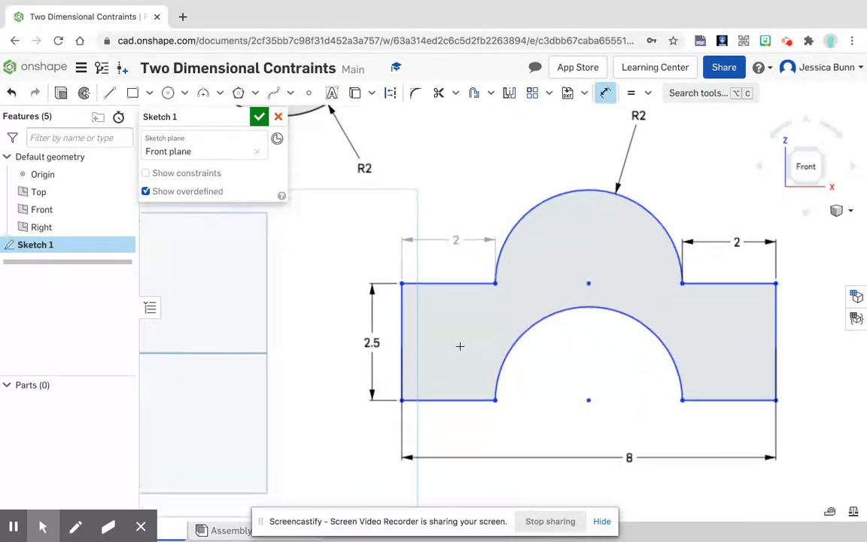
scroll(459, 348, "up", 10)
mouse_move(462, 348)
middle_mouse_down()
mouse_move(579, 258)
mouse_move(578, 226)
middle_mouse_up()
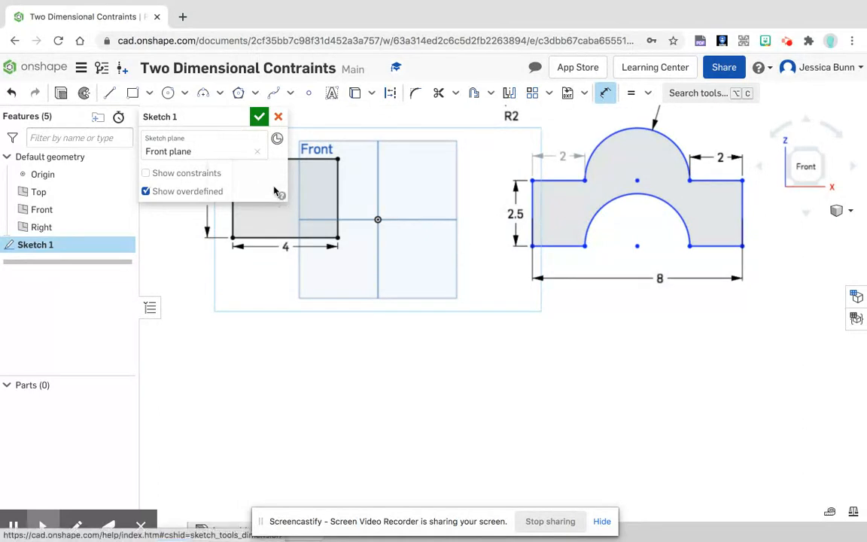
left_click(110, 93)
middle_click_drag(428, 433, 421, 335)
left_click(501, 305)
left_click(456, 411)
left_click(563, 409)
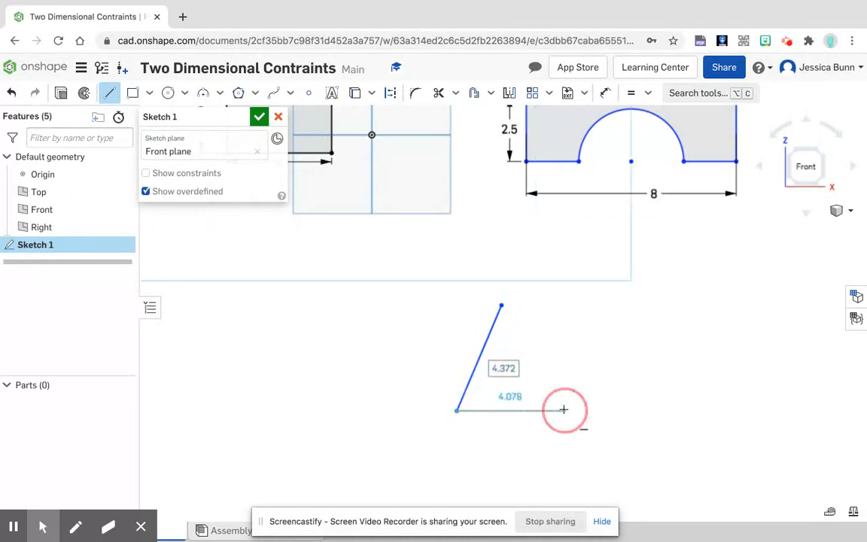
right_click(646, 403)
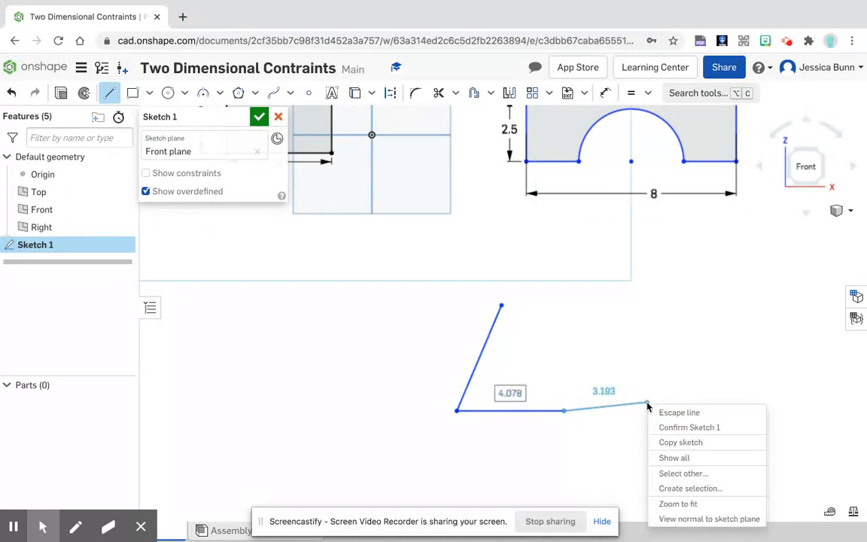
left_click(660, 413)
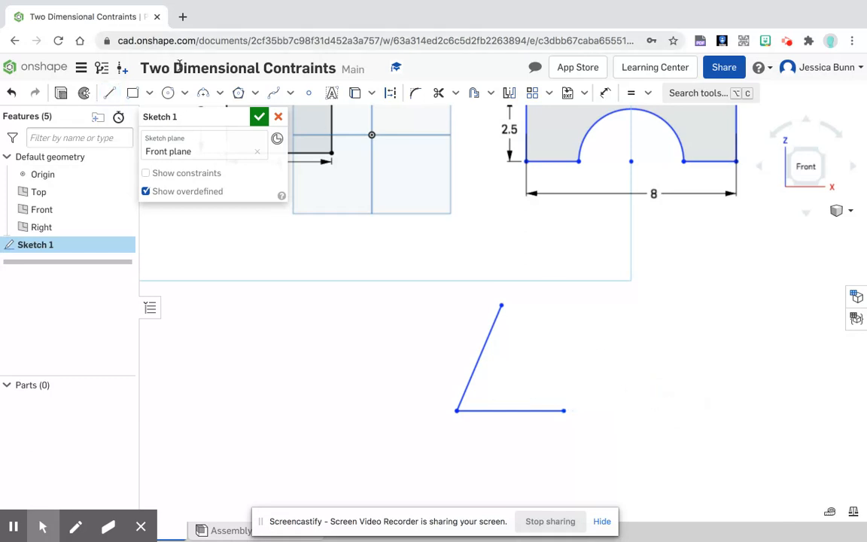
Close the new profile with two connected three-point arcs between the open line ends, upper radius about 1.03 in, lower about 1.52 in.
left_click(202, 93)
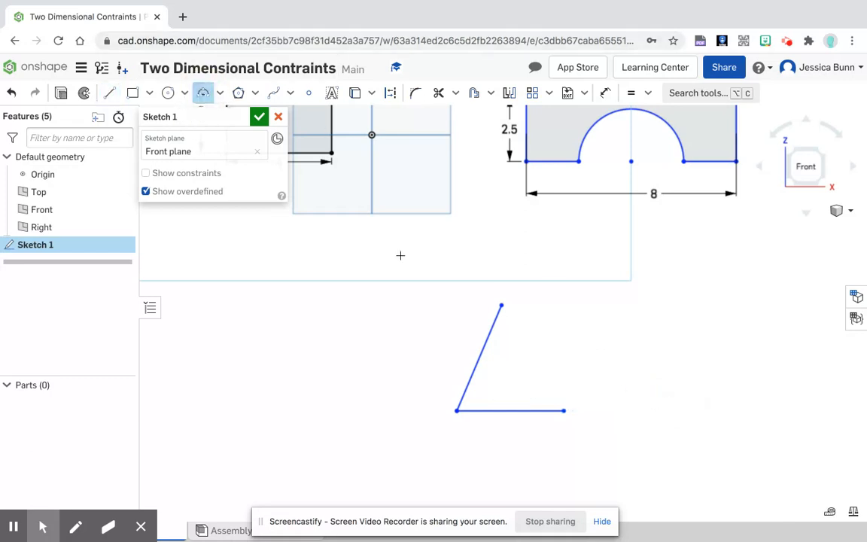
left_click(501, 304)
left_click(535, 346)
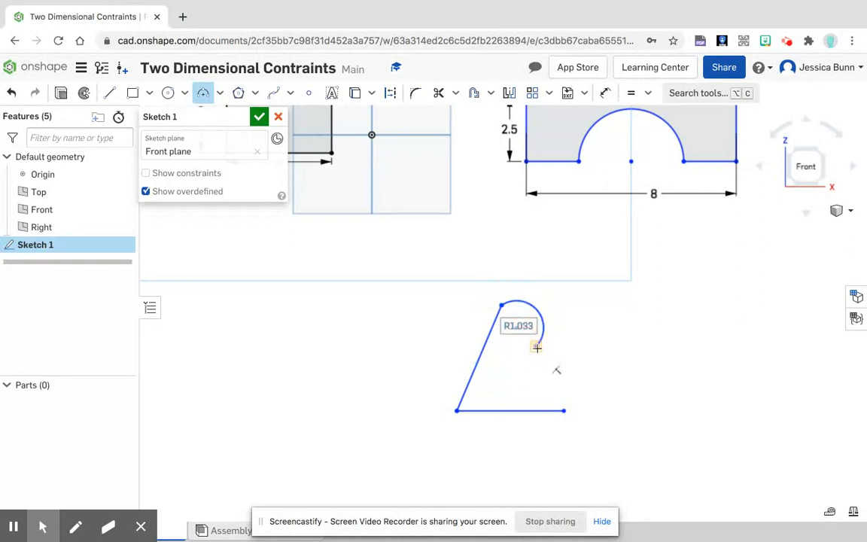
left_click(536, 348)
left_click(569, 384)
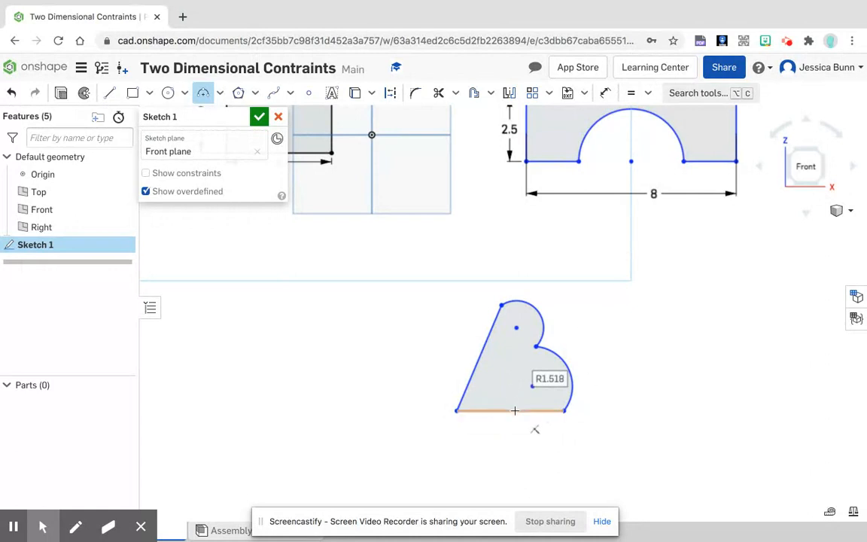
Constrain the new profile's bottom line horizontal and its slanted line perpendicular to the bottom line.
left_click(648, 94)
left_click(671, 205)
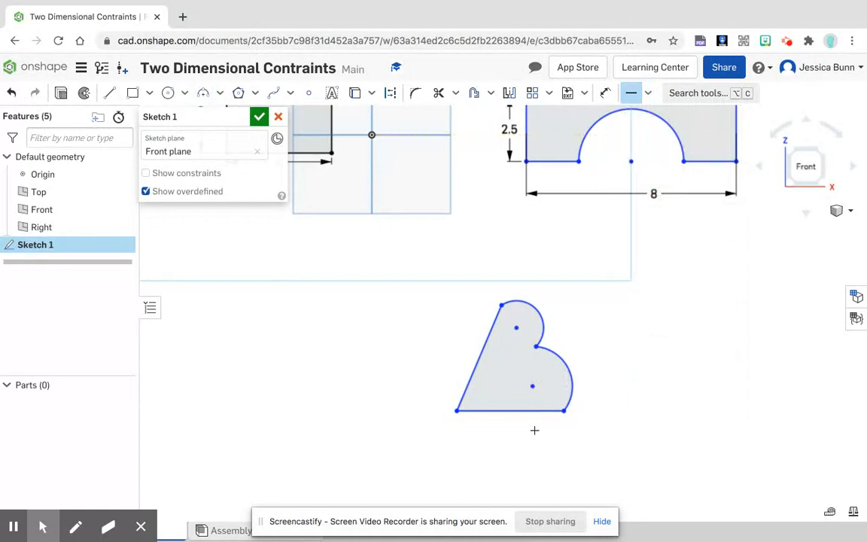
left_click(538, 411)
left_click(647, 93)
left_click(676, 249)
left_click(486, 333)
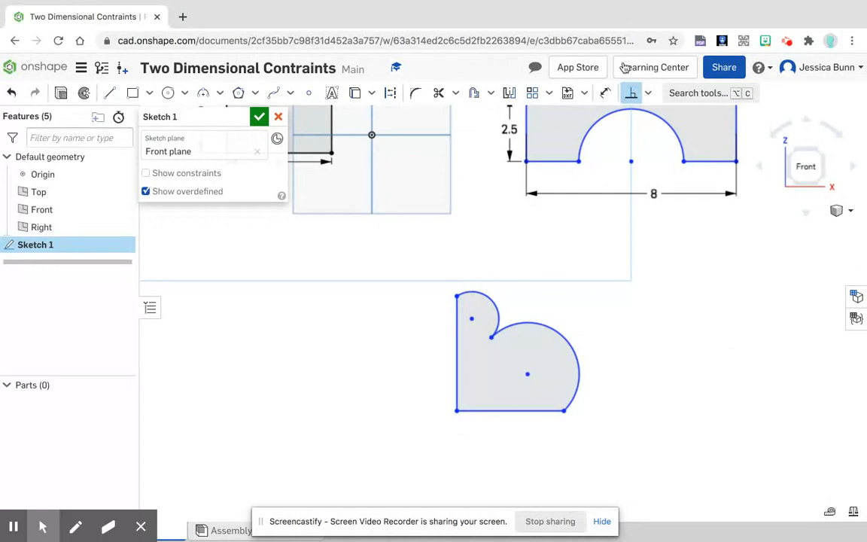
Apply an Equal constraint between the profile's lower and upper arcs.
left_click(648, 93)
left_click(656, 273)
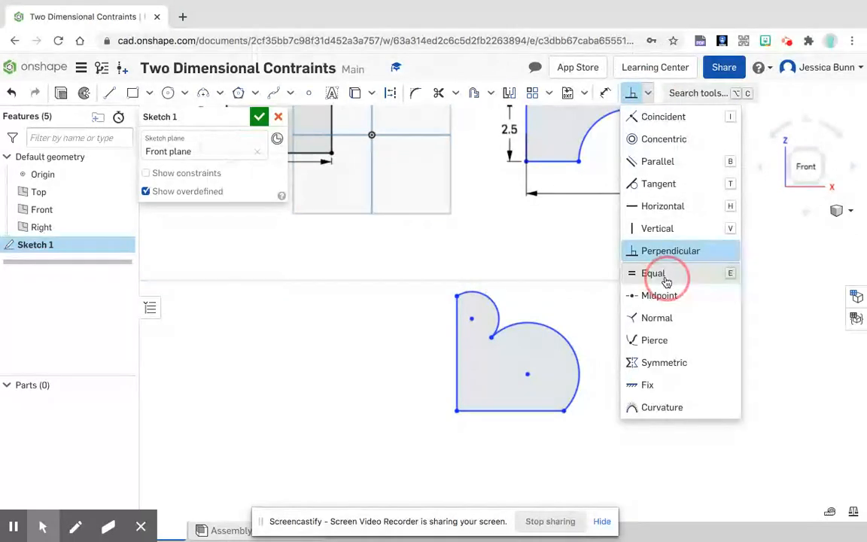
left_click(549, 327)
left_click(496, 312)
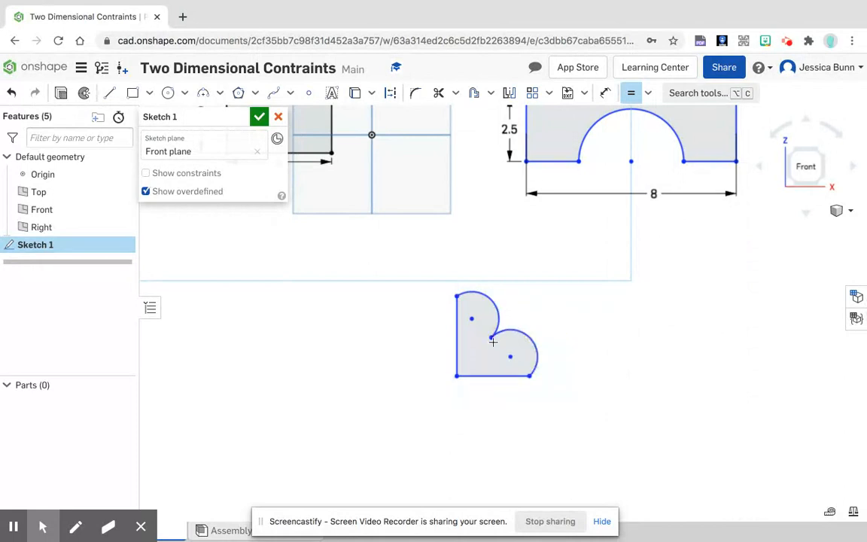
Make the lower arc's center coincident with the bottom line and the upper arc's center coincident with the vertical line.
scroll(490, 344, "up", 5)
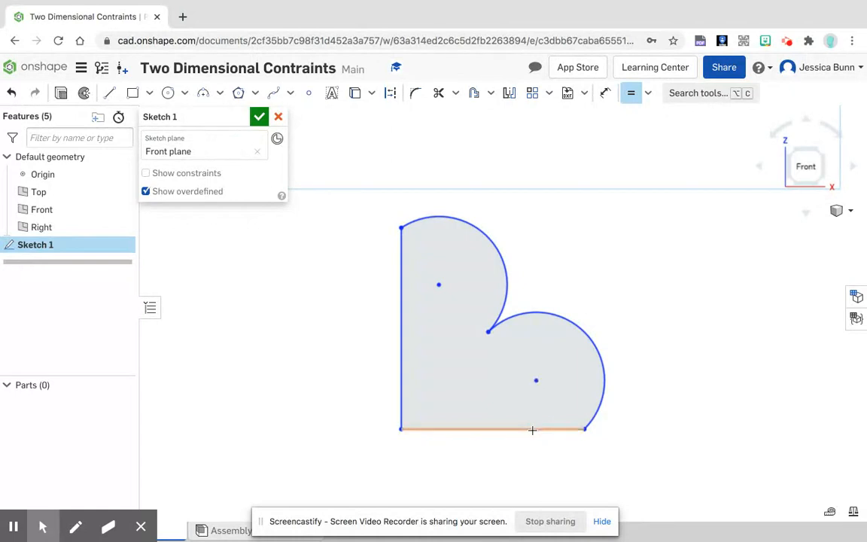
left_click(646, 94)
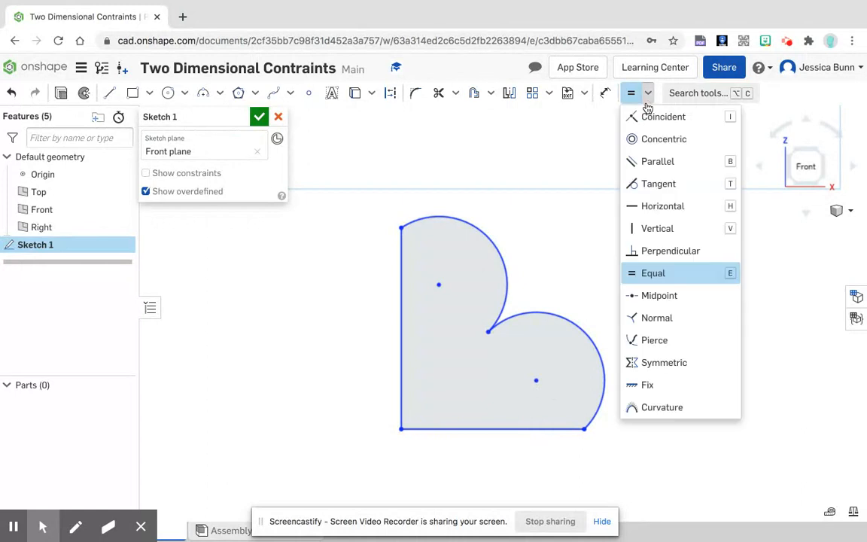
left_click(659, 120)
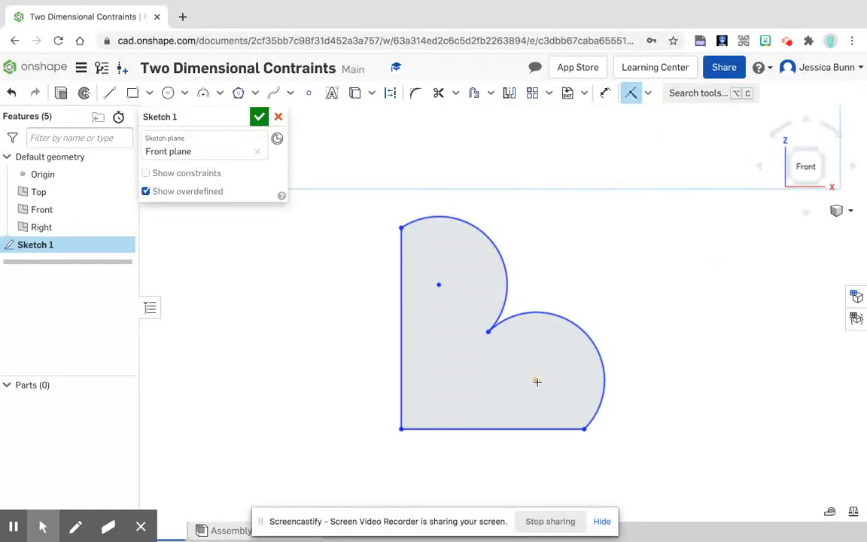
left_click(536, 382)
left_click(541, 429)
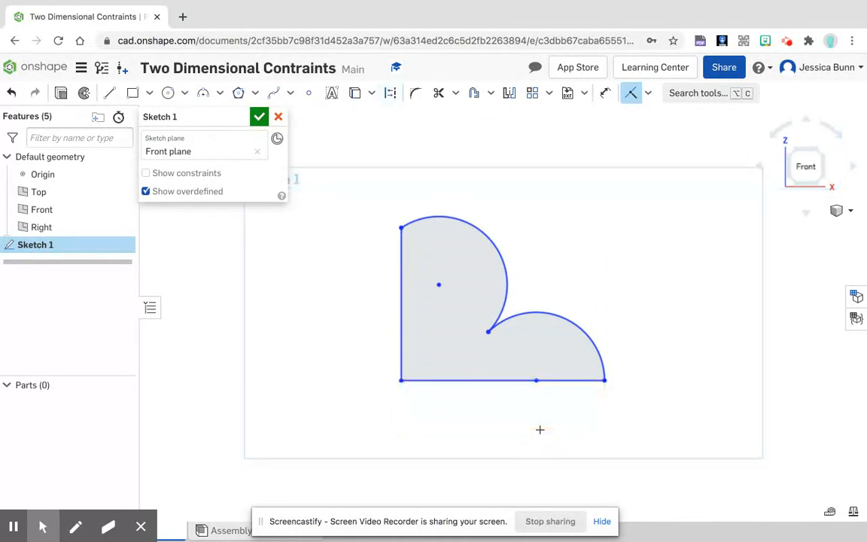
left_click(439, 285)
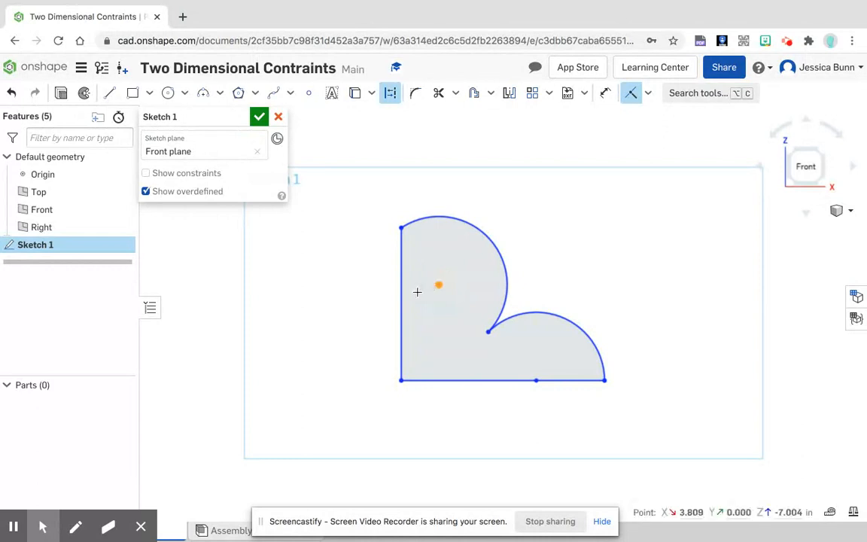
left_click(400, 303)
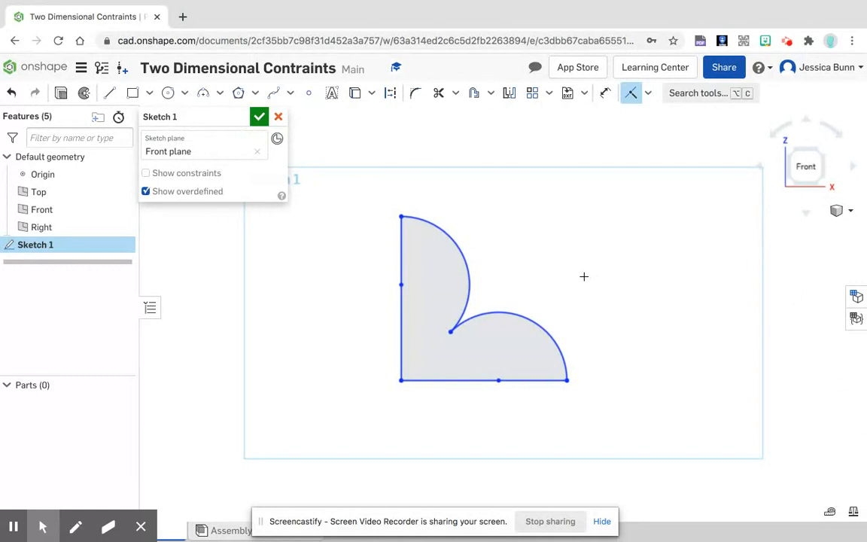
Dimension the upper arc's radius as 2 in, placed outside the profile above the arc.
left_click(605, 93)
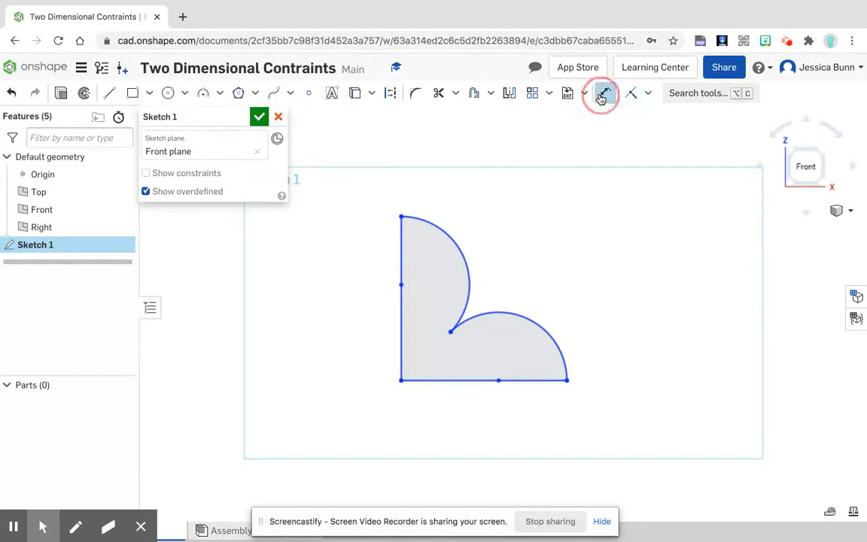
left_click(449, 237)
left_click(484, 187)
type("2")
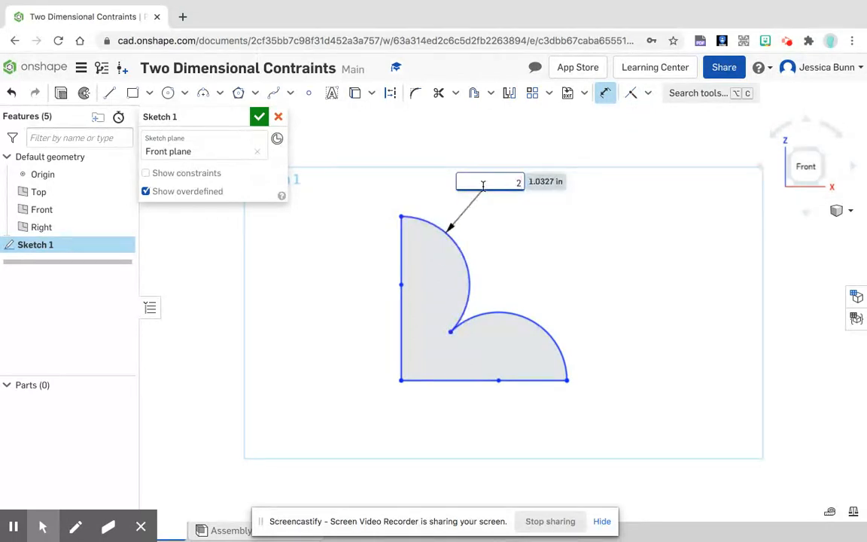
key("Return")
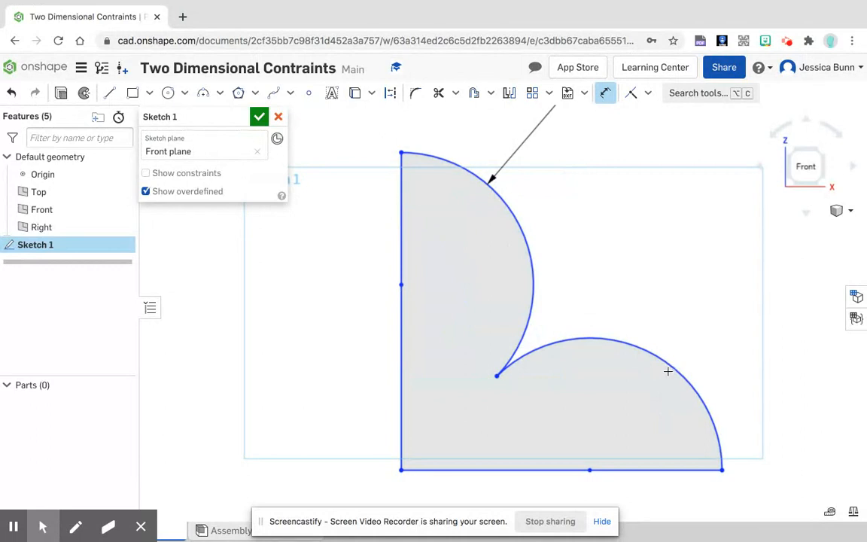
Dimension the profile's bottom line and its vertical line as 3 in each, placed outside the shape.
scroll(401, 380, "down", 10)
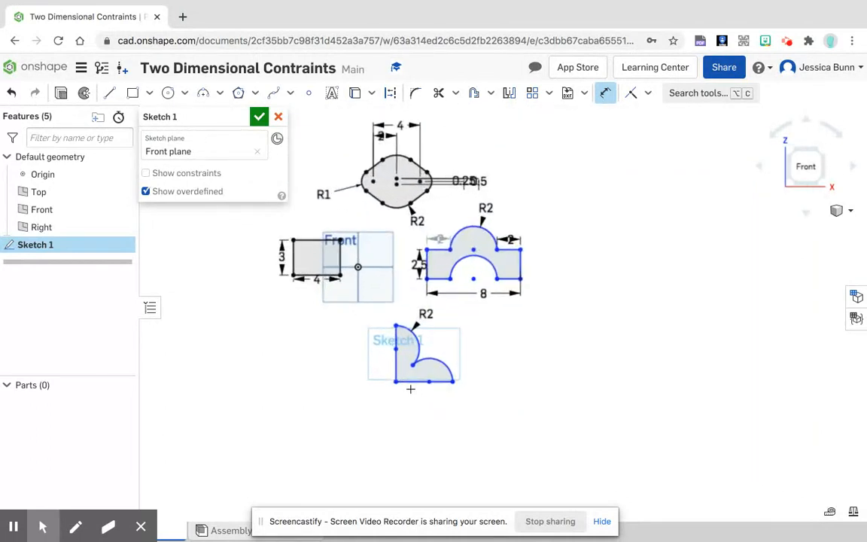
left_click(412, 382)
left_click(424, 411)
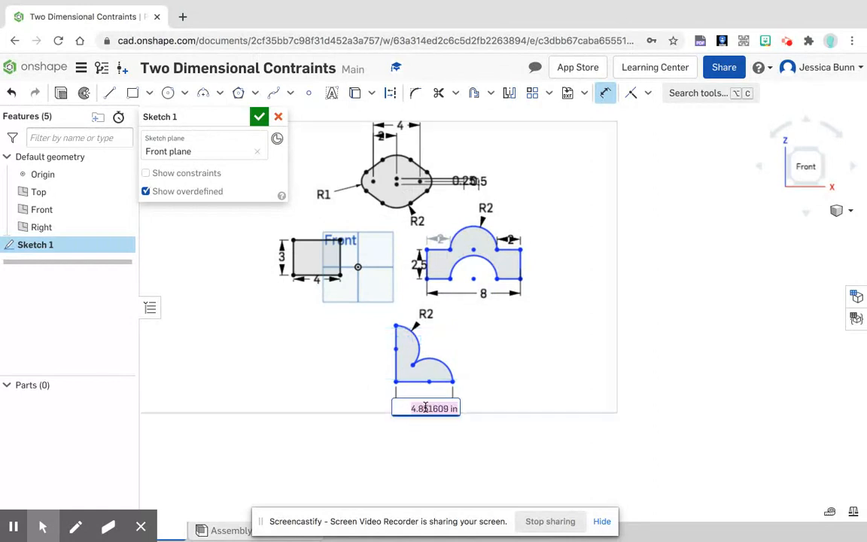
type("3")
key("Return")
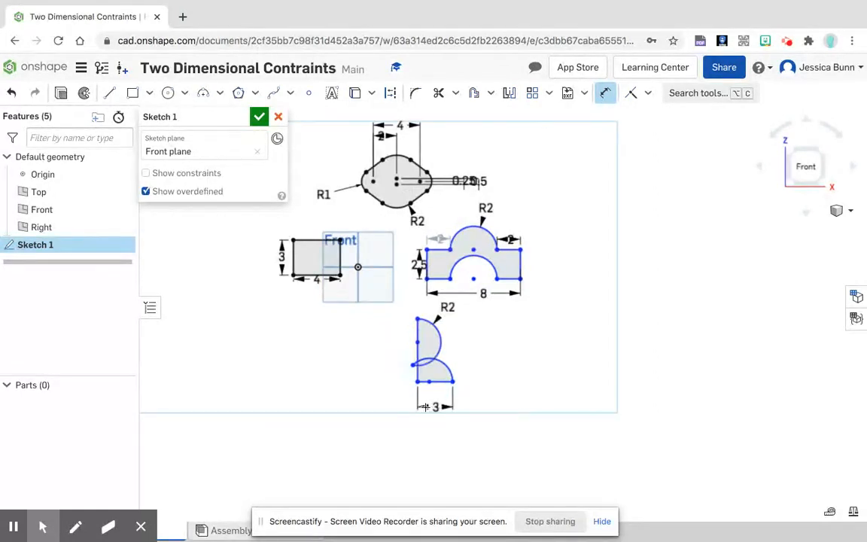
left_click(415, 354)
left_click(388, 360)
type("3")
key("Return")
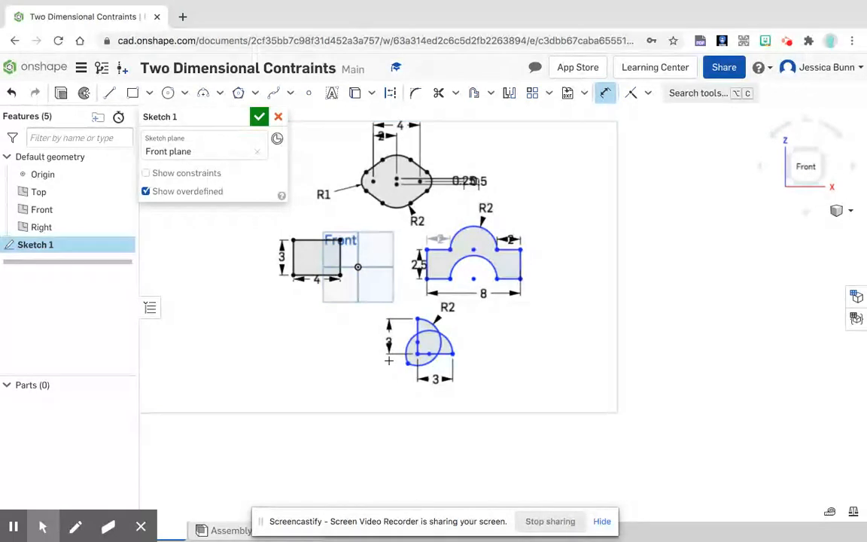
Beside the two-arc shape, sketch a vertical line about 4.16 in long and a horizontal line about 4.35 in from its lower end.
scroll(466, 346, "up", 5)
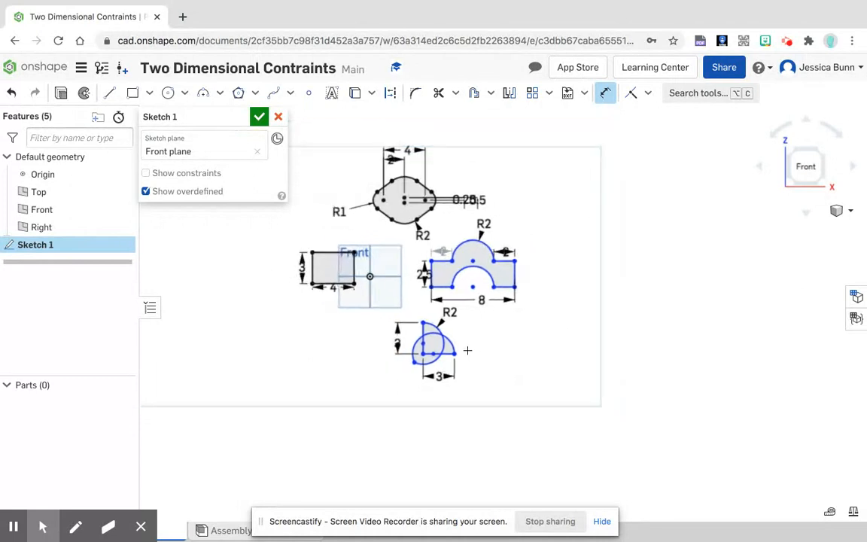
scroll(465, 343, "up", 1)
mouse_move(499, 292)
middle_mouse_down()
mouse_move(505, 481)
mouse_move(517, 458)
mouse_move(481, 282)
mouse_move(444, 294)
middle_mouse_up()
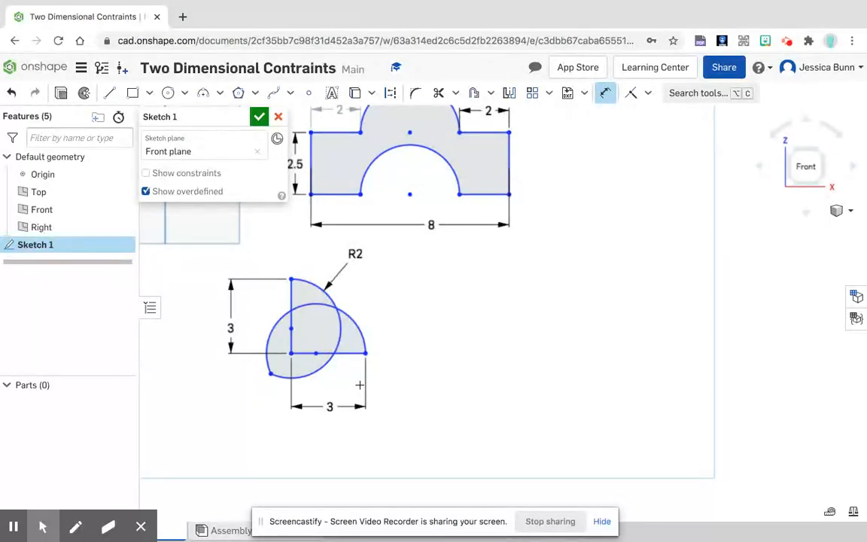
left_click(110, 93)
left_click(484, 315)
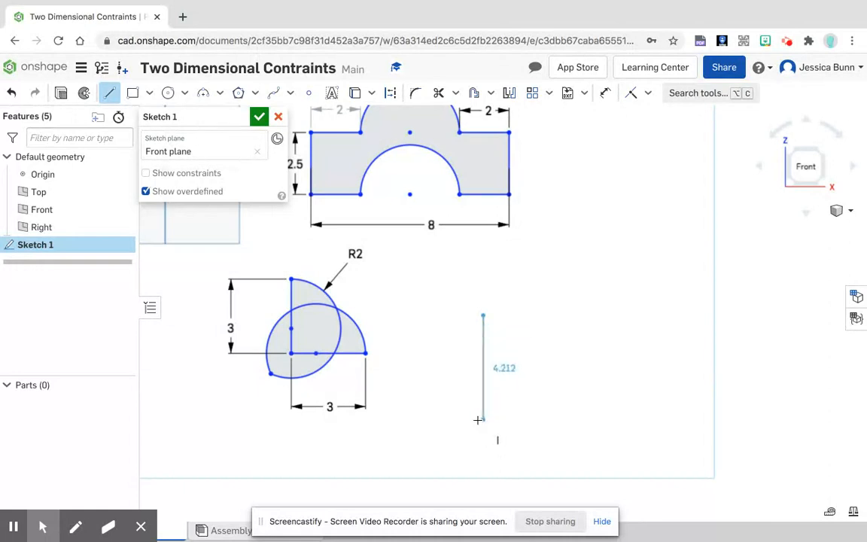
left_click(482, 419)
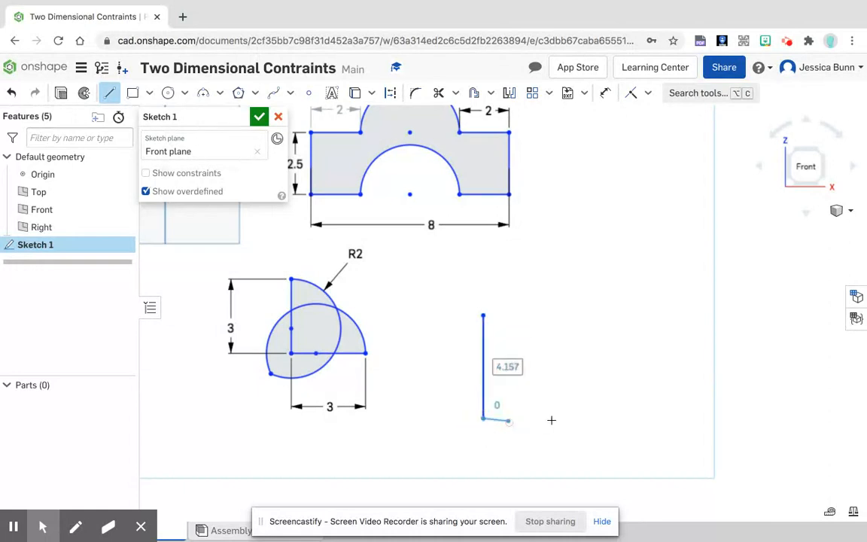
left_click(590, 416)
right_click(594, 419)
left_click(613, 428)
Dimension the new vertical and horizontal lines as 3 in each, placed outside the corner.
left_click(605, 93)
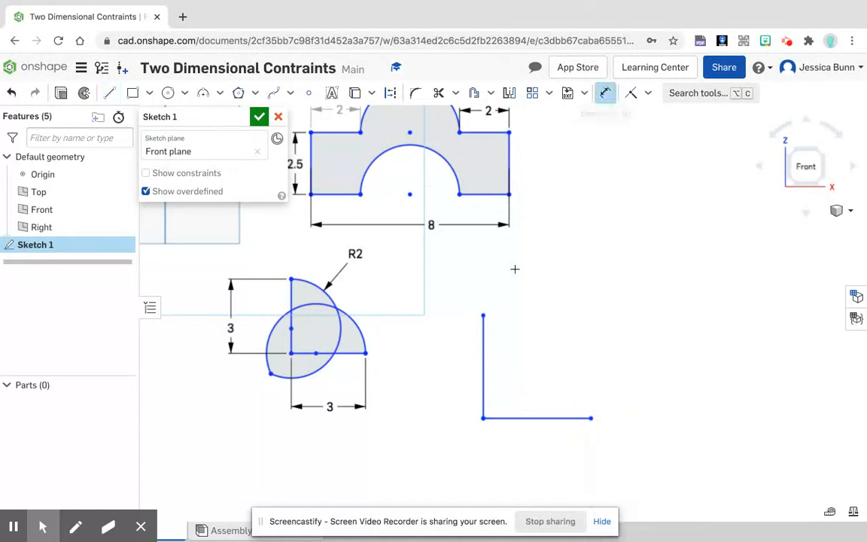
left_click(483, 364)
left_click(452, 373)
type("3")
key("Return")
left_click(512, 418)
left_click(509, 436)
type("3")
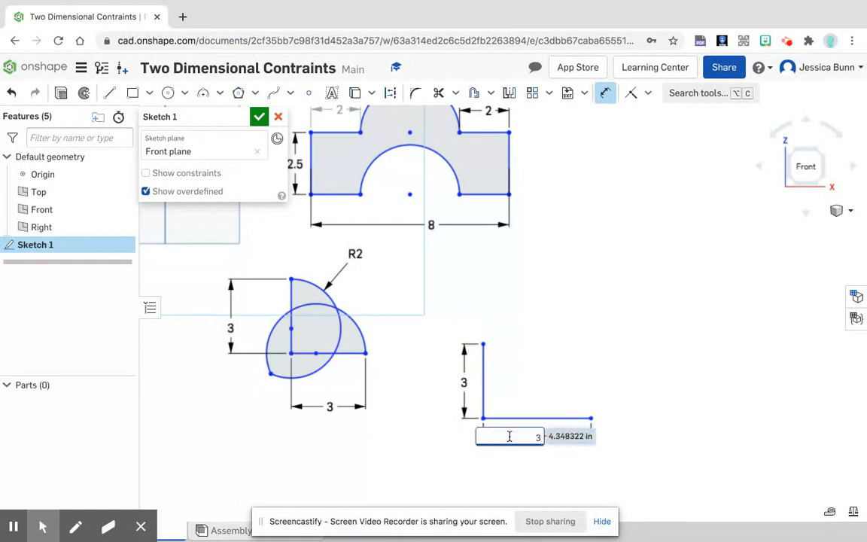
key("Return")
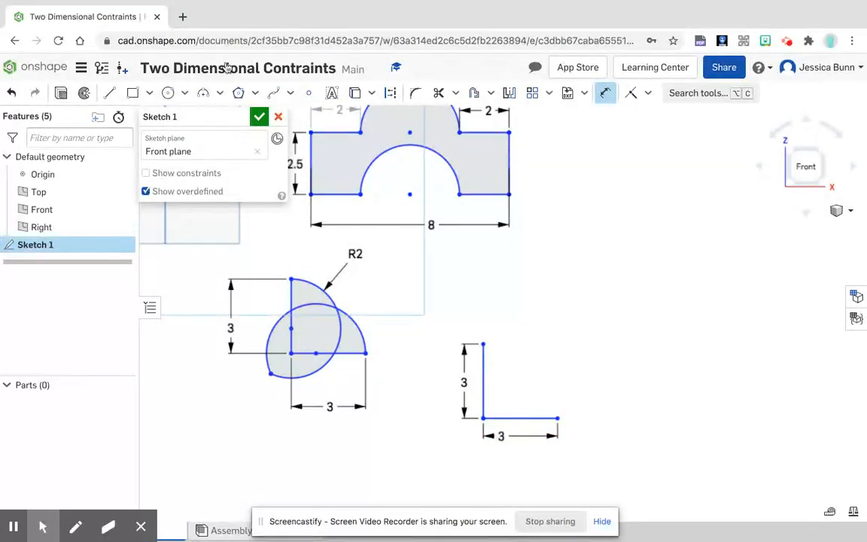
Draw a three-point arc with a radius of about 1.2 in from the top end of the new vertical line.
left_click(202, 93)
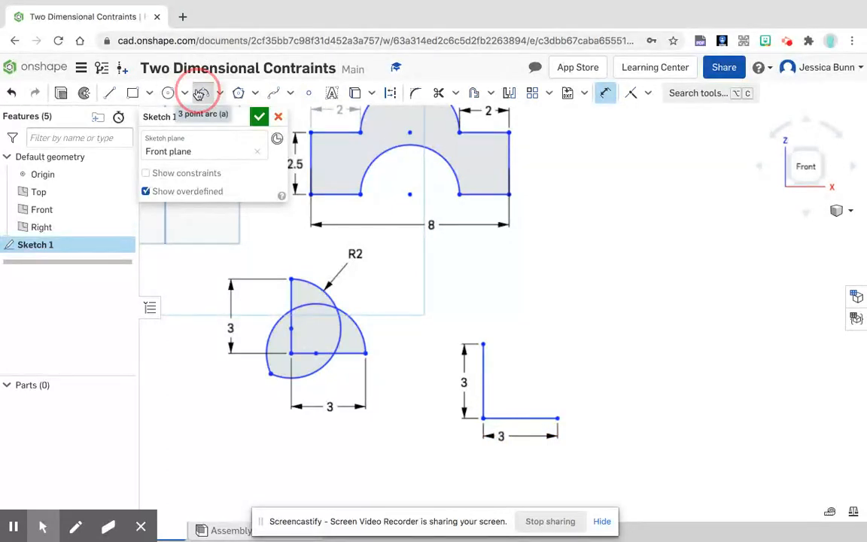
left_click(483, 343)
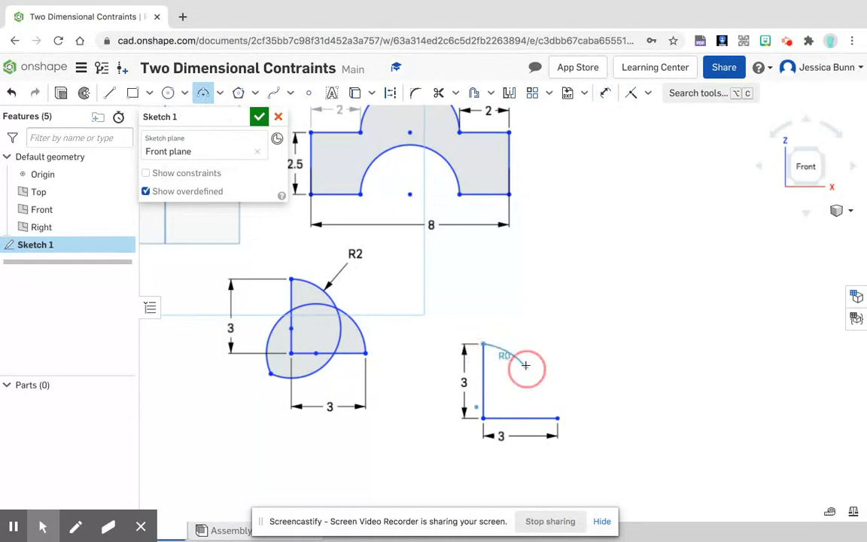
left_click(522, 358)
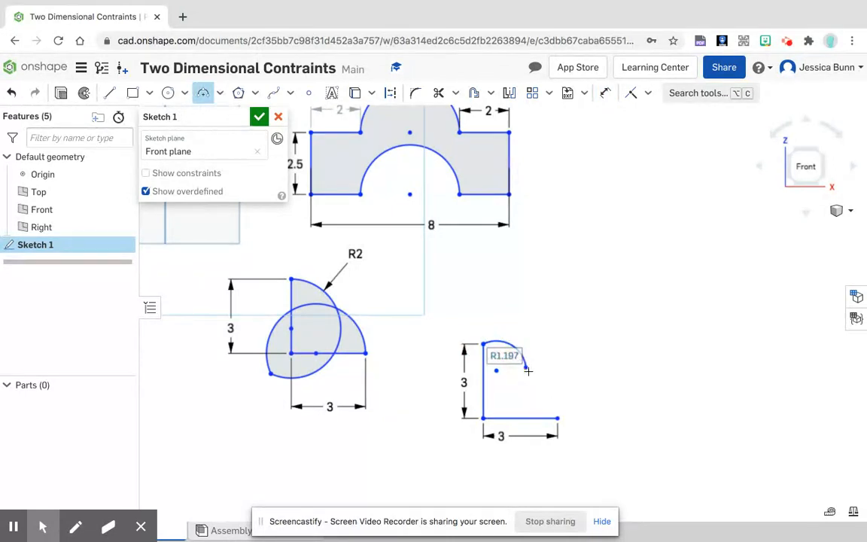
Draw a three-point arc with a radius of about 1.69 in from the first arc's end to the horizontal line's free end.
left_click(526, 368)
left_click(557, 417)
left_click(565, 397)
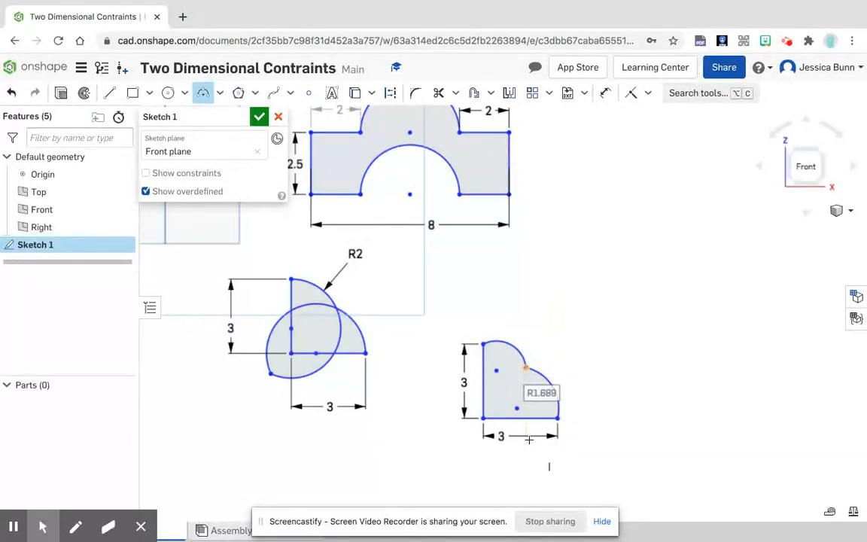
Apply Coincident constraints placing the upper arc's center on the vertical line and the lower arc's center on the horizontal line.
scroll(527, 437, "up", 1)
scroll(517, 432, "up", 3)
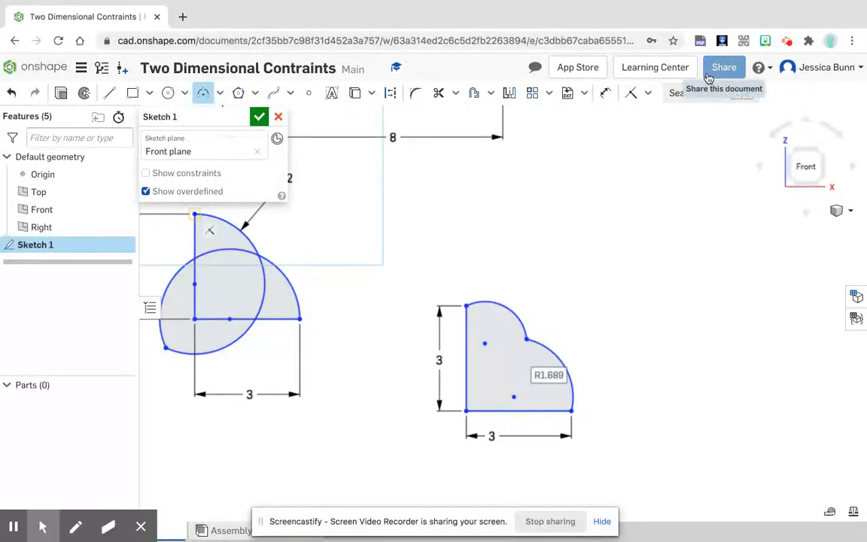
left_click(631, 93)
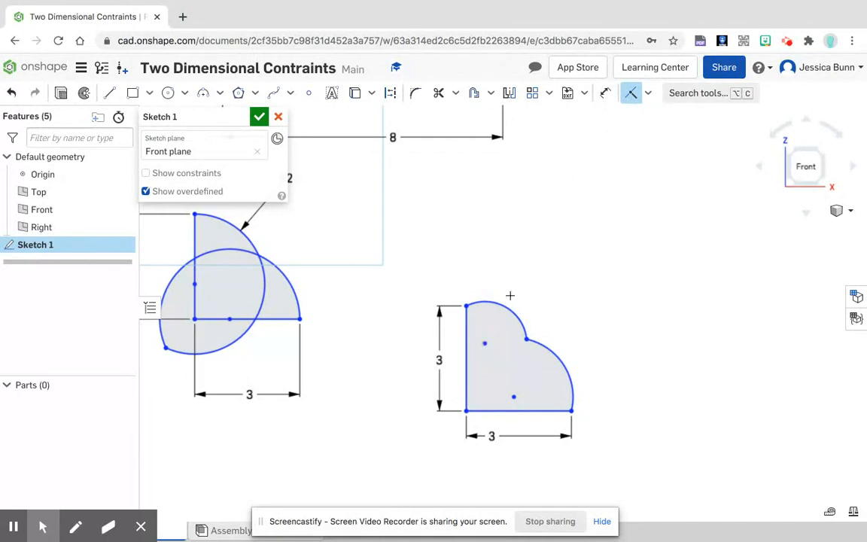
left_click(647, 93)
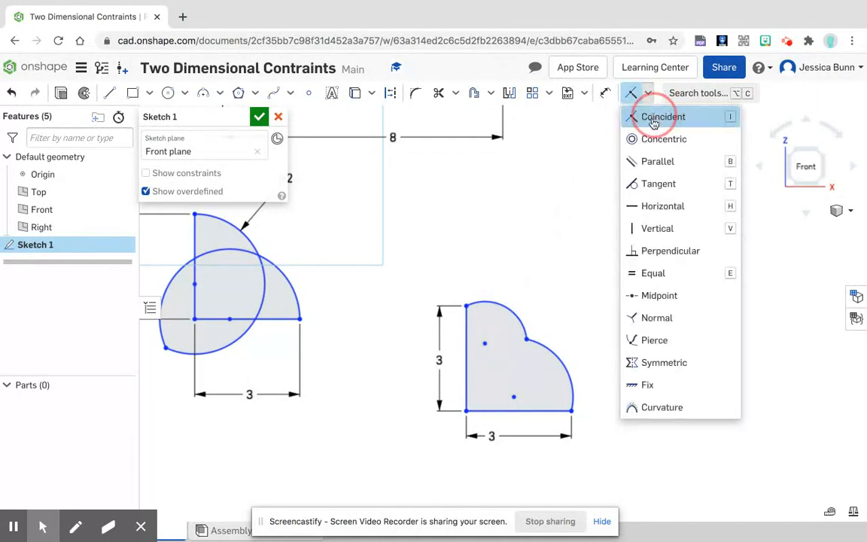
left_click(654, 121)
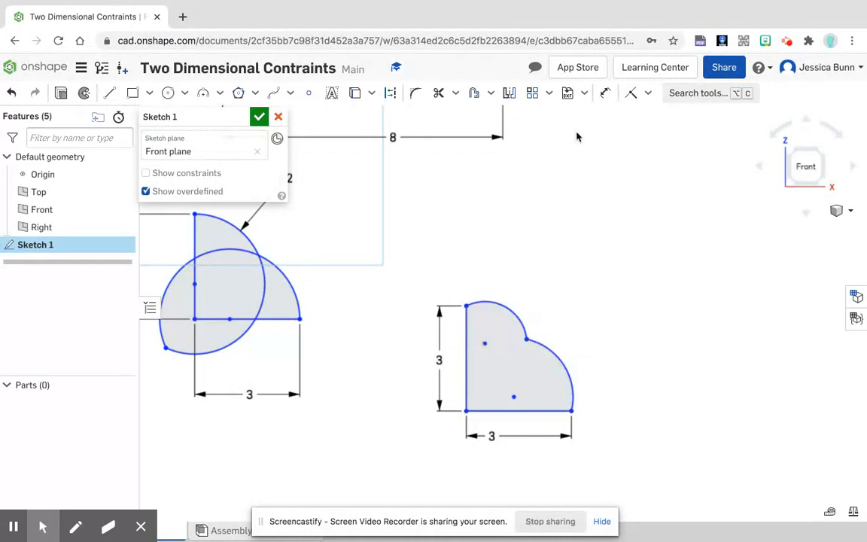
left_click(630, 92)
left_click(487, 343)
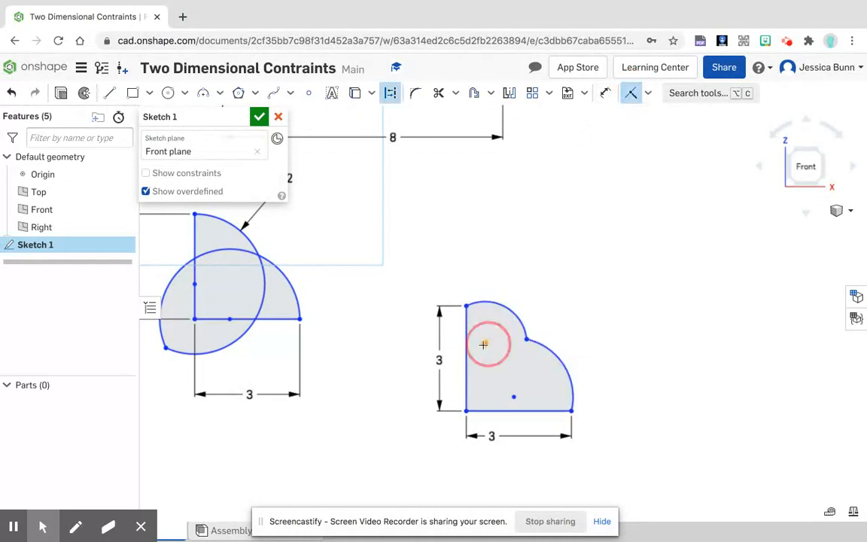
left_click(467, 353)
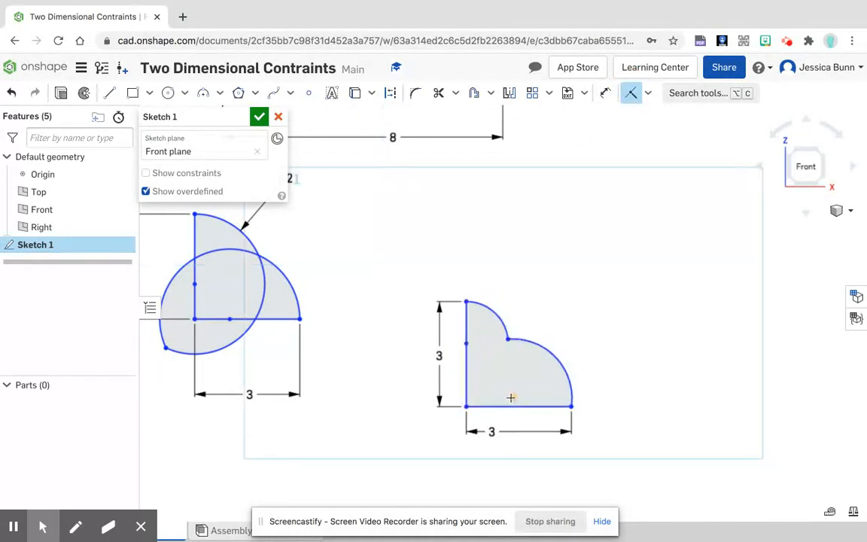
left_click(512, 398)
left_click(511, 406)
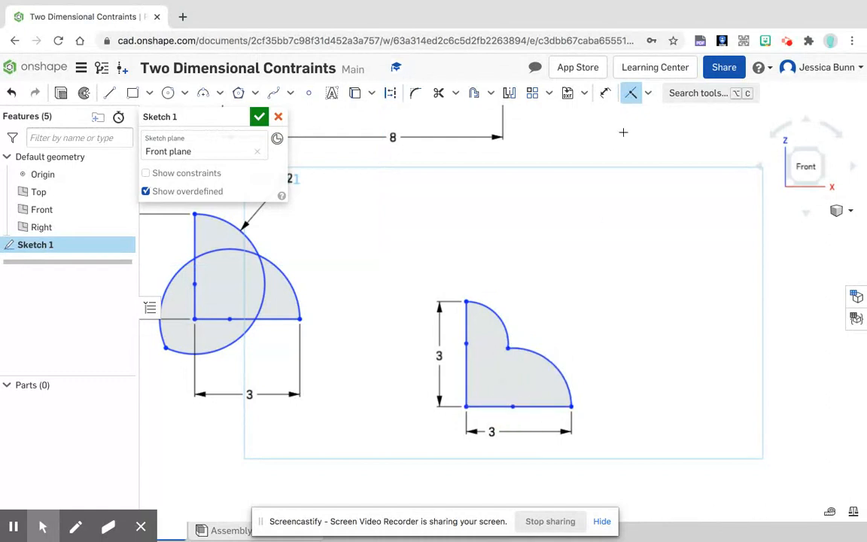
Apply an Equal constraint to the two arcs of the corner shape.
left_click(648, 94)
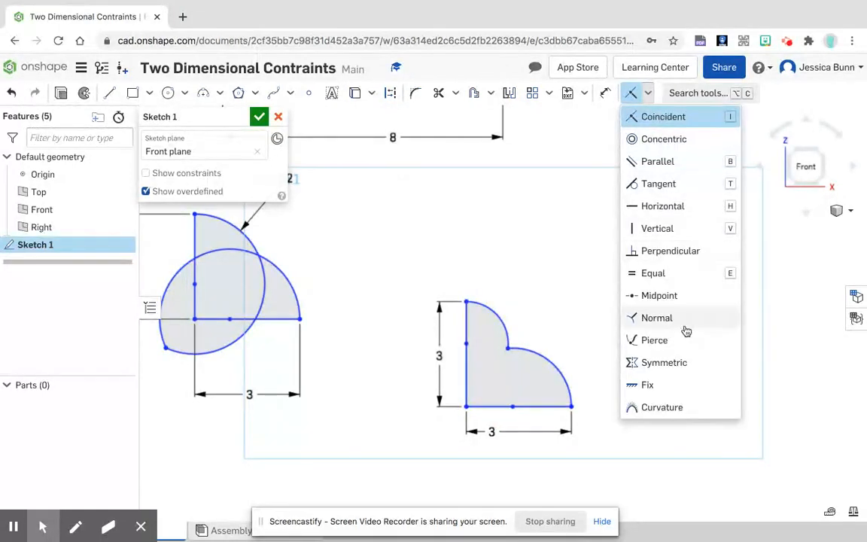
left_click(675, 273)
left_click(498, 325)
left_click(549, 365)
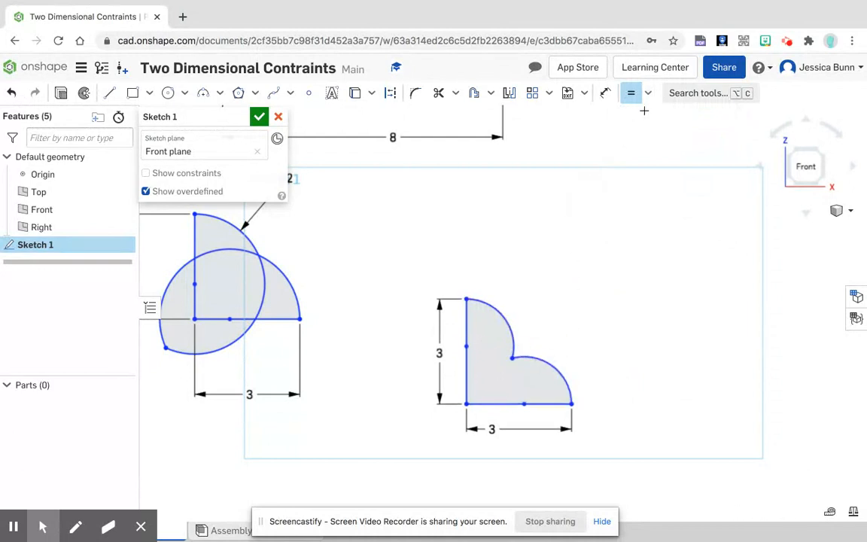
Dimension the corner shape's upper arc with a radius of 2 in, placed outside the shape.
left_click(506, 314)
left_click(525, 273)
type("2")
key("Return")
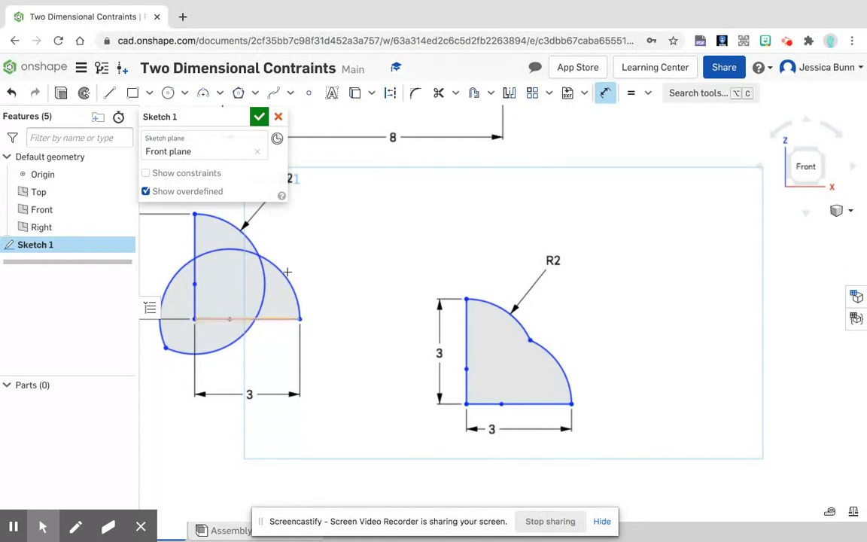
Below the rectangle, sketch an open flared profile with two horizontal lines about 7.28 in long, two slanted lines and a vertical line about 8.2 in long.
scroll(505, 214, "up", 2)
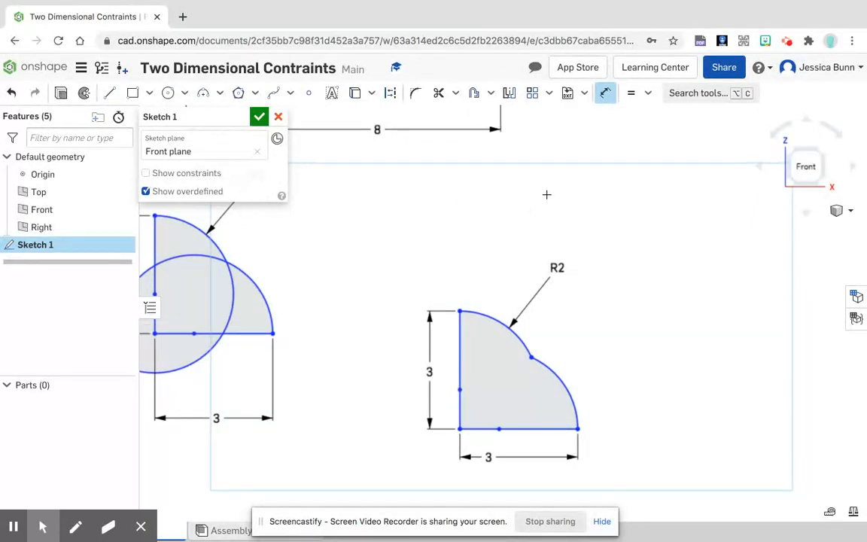
scroll(563, 250, "down", 5)
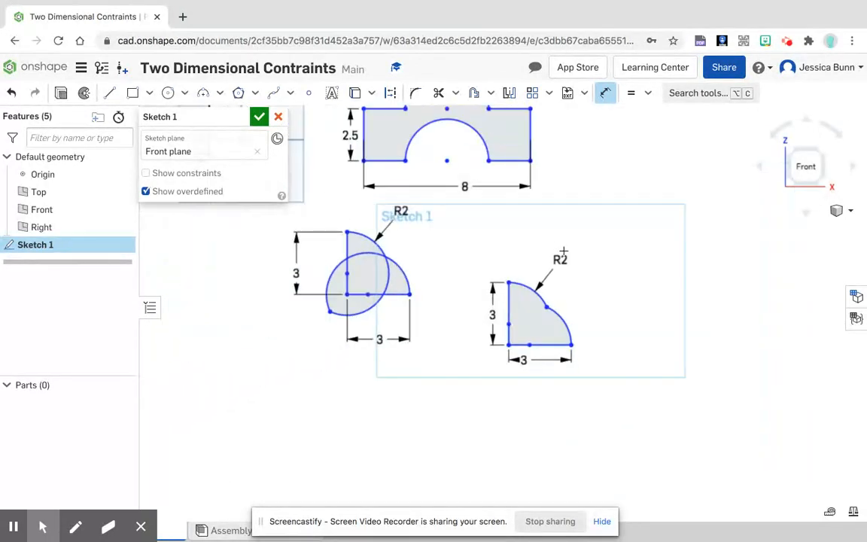
scroll(563, 251, "down", 1)
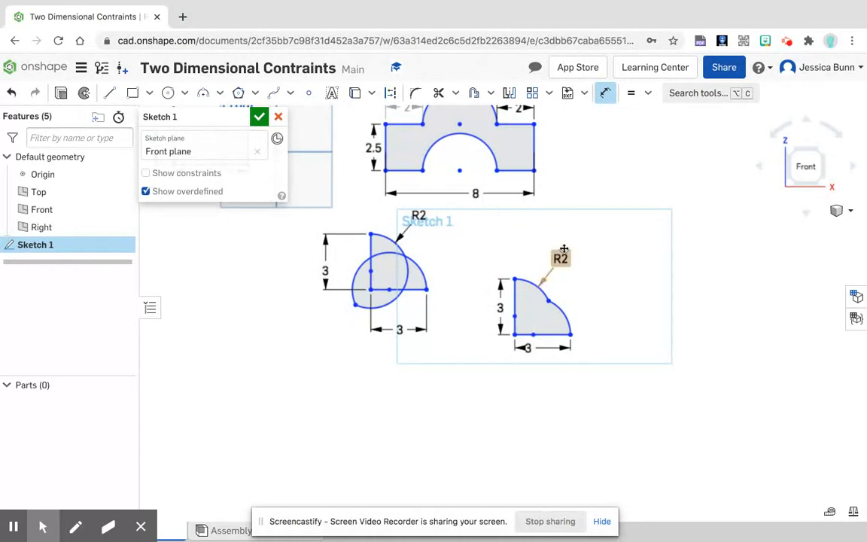
scroll(522, 271, "down", 3)
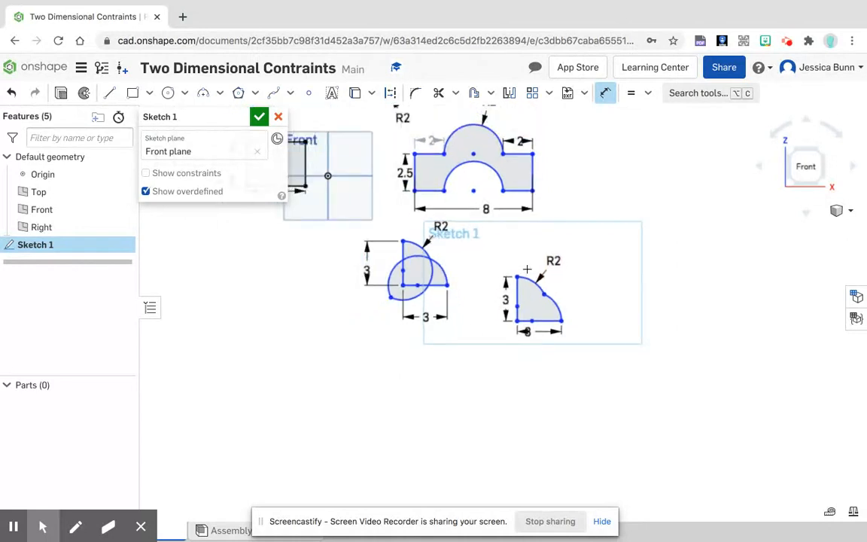
mouse_move(322, 356)
middle_mouse_down()
mouse_move(367, 387)
mouse_move(563, 410)
mouse_move(556, 401)
middle_mouse_up()
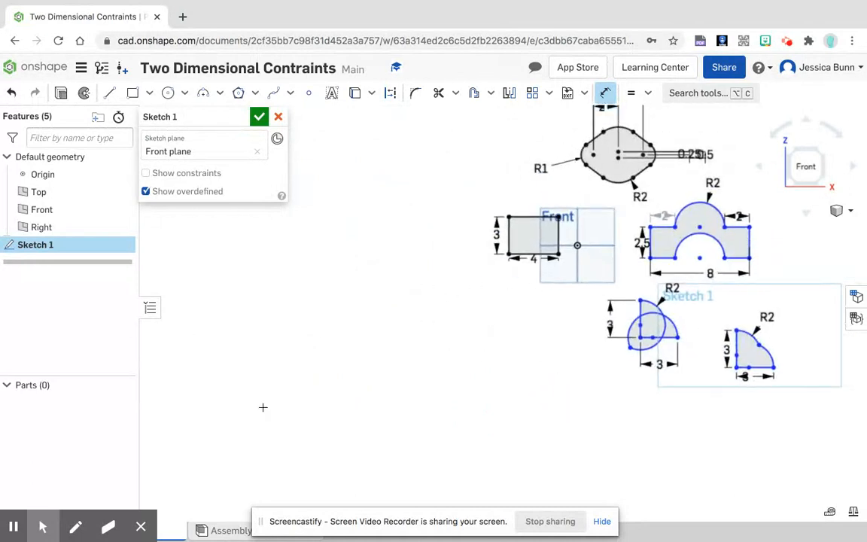
left_click(110, 95)
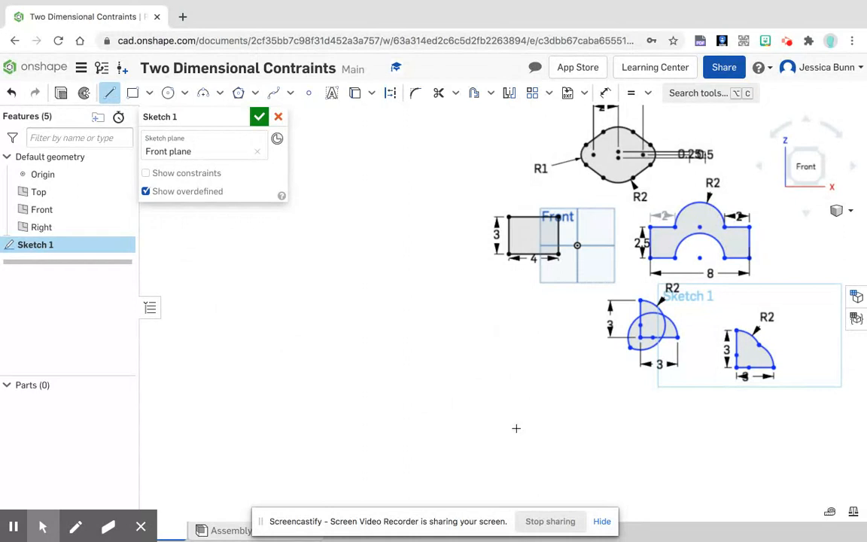
left_click(505, 334)
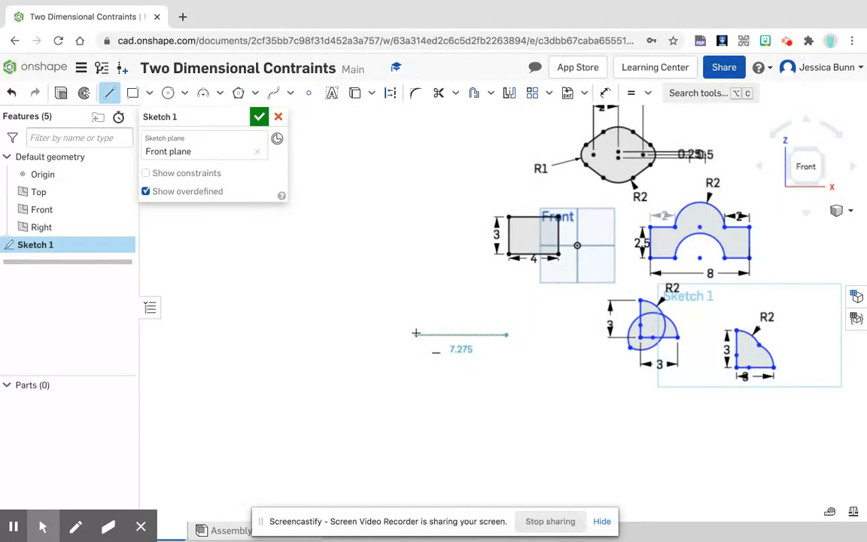
left_click(416, 335)
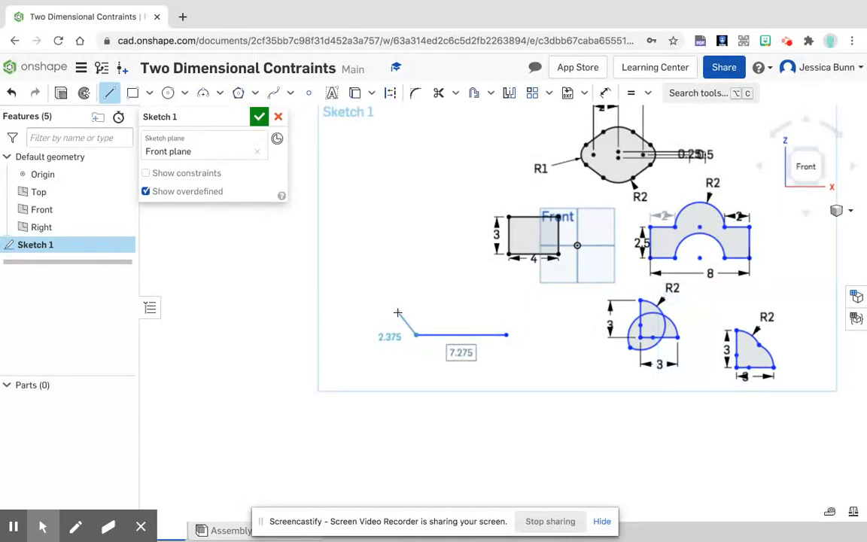
left_click(398, 313)
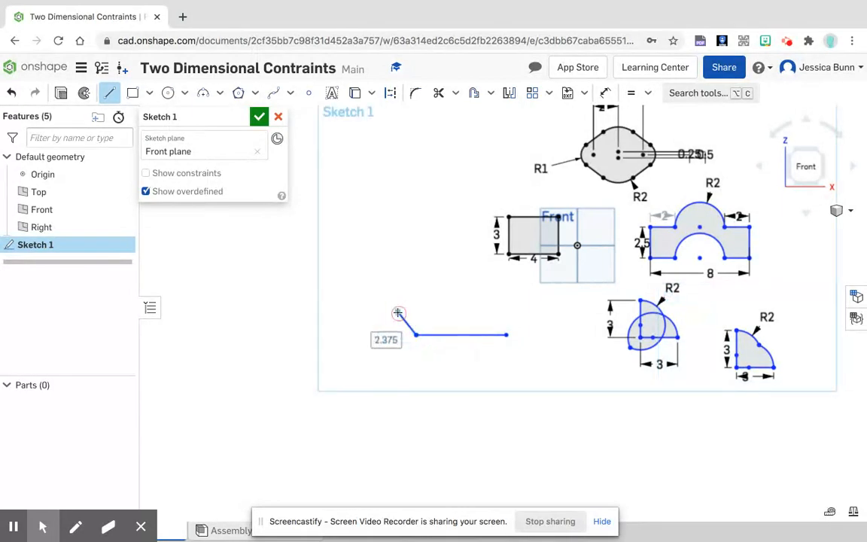
left_click(399, 412)
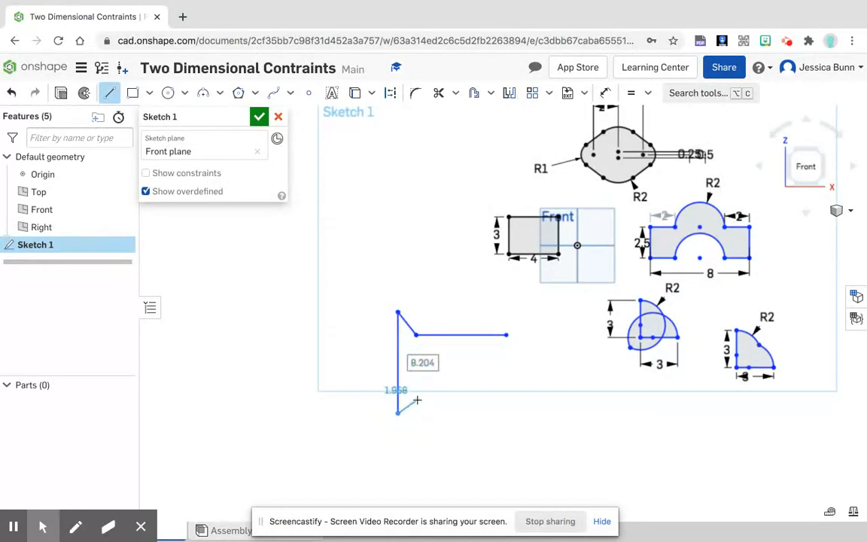
left_click(417, 399)
left_click(507, 400)
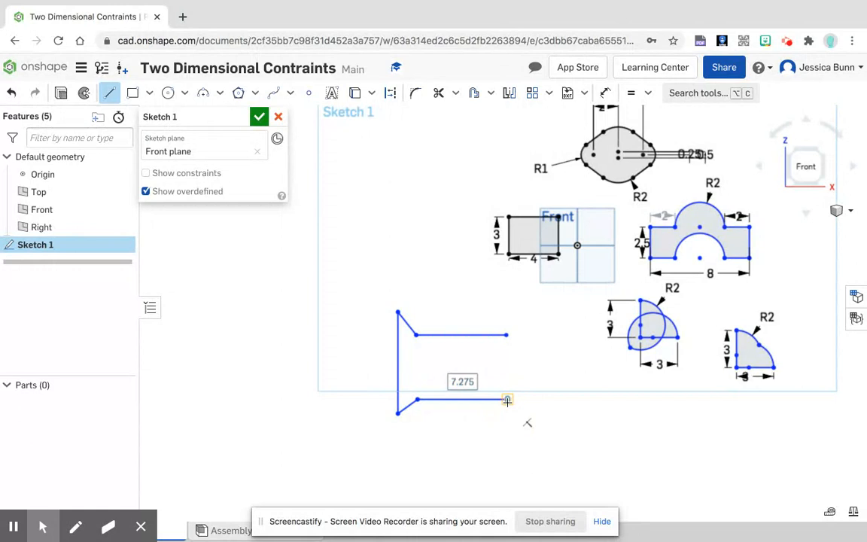
right_click(513, 394)
left_click(525, 403)
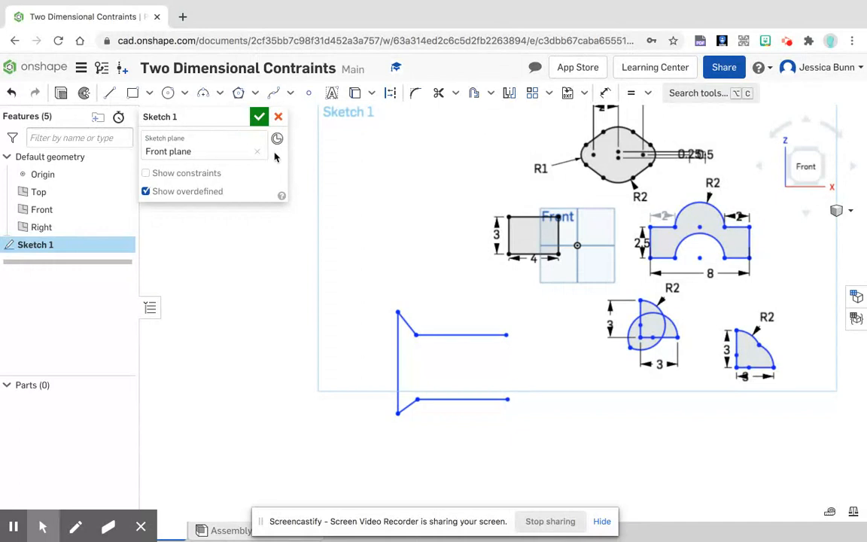
Close the flared profile's open end with a three-point arc of about 2.6 in radius between the two horizontal lines.
left_click(203, 93)
left_click(509, 335)
left_click(508, 399)
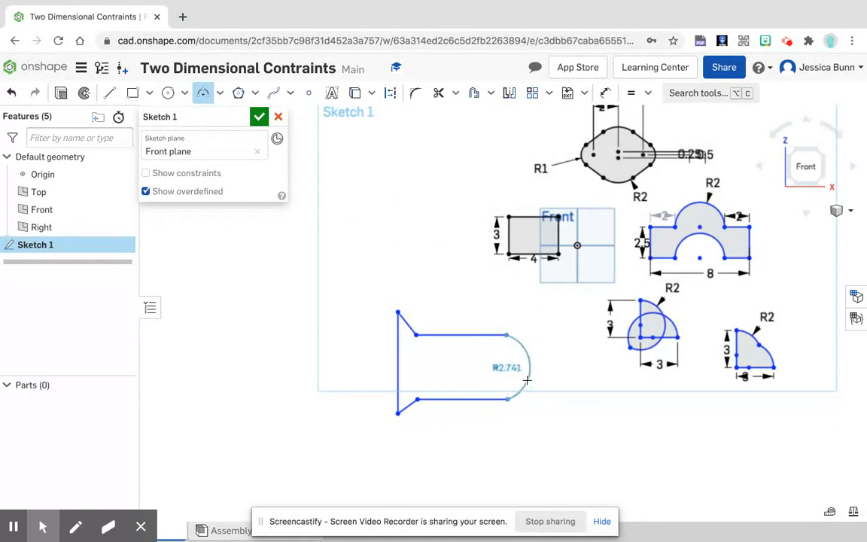
left_click(536, 368)
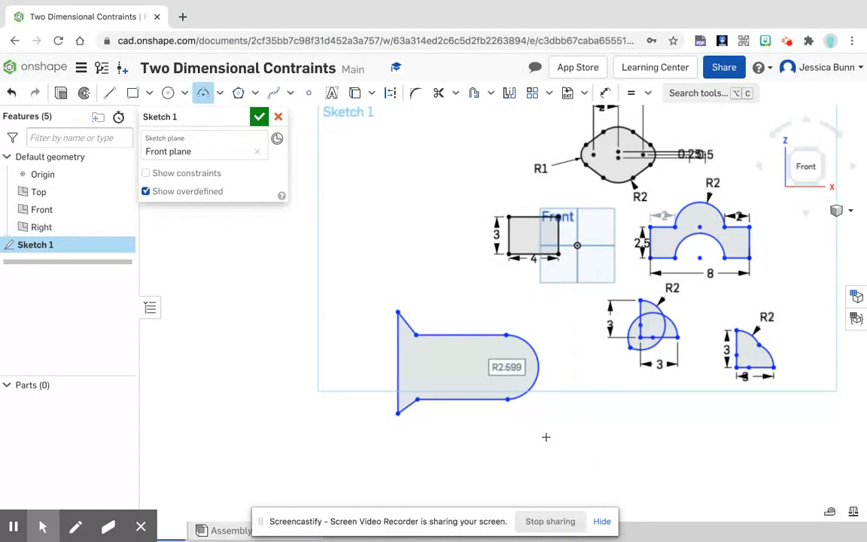
right_click(271, 423)
left_click(293, 429)
Apply a Tangent constraint between the end arc and the profile's lower horizontal line.
left_click(647, 92)
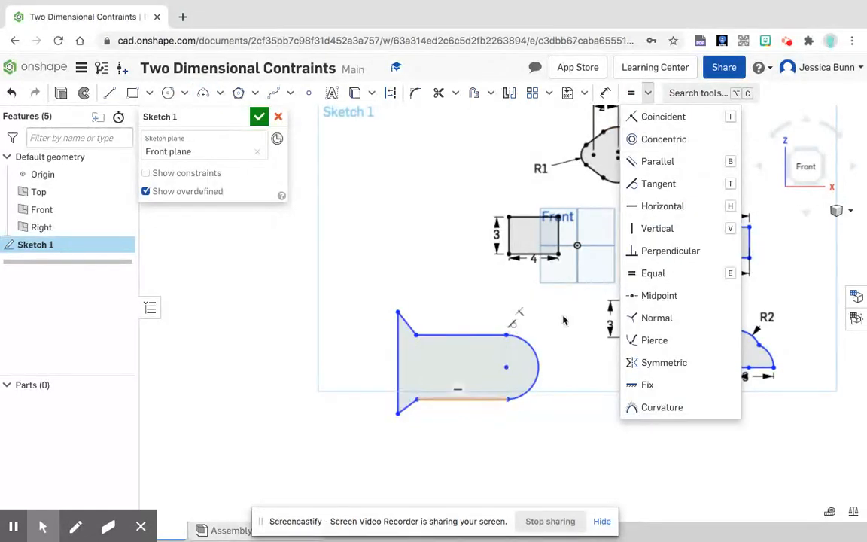
left_click(506, 342)
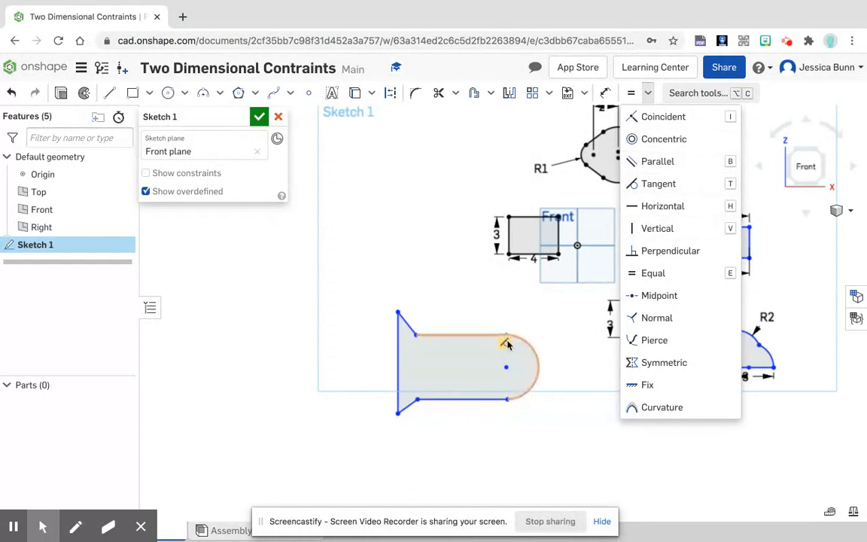
left_click(656, 183)
left_click(508, 338)
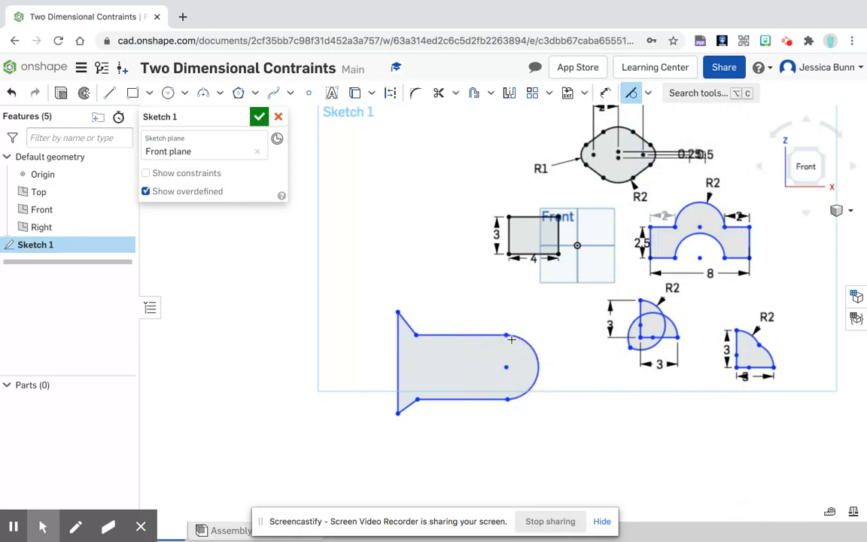
left_click(524, 393)
Dimension the flared profile's vertical line as 5 in, placed outside the shape.
left_click(608, 94)
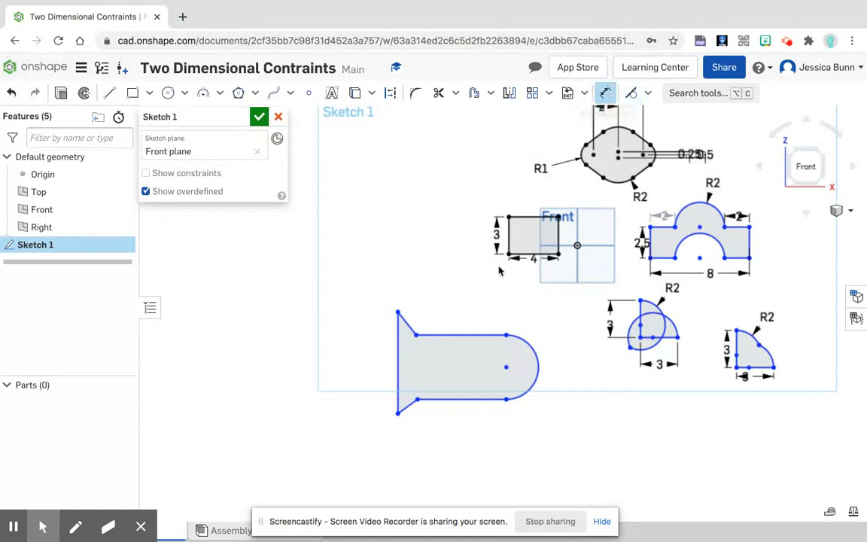
left_click(396, 366)
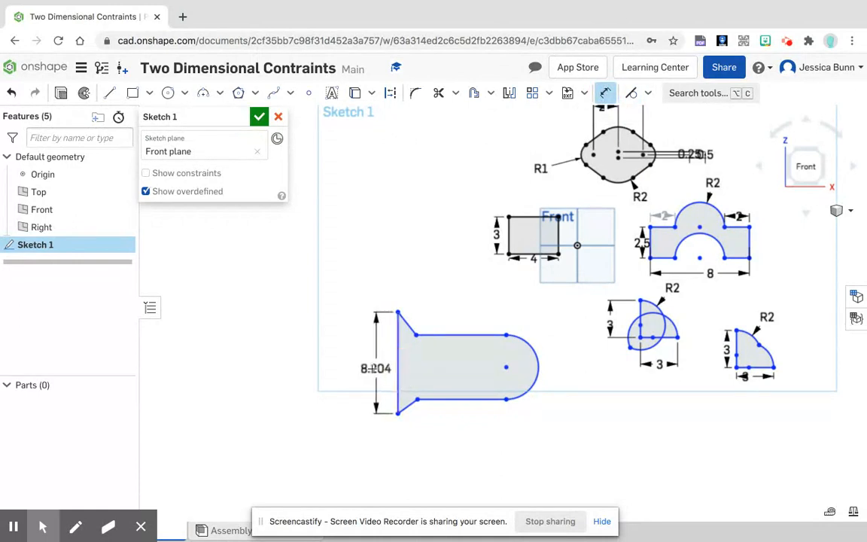
left_click(371, 368)
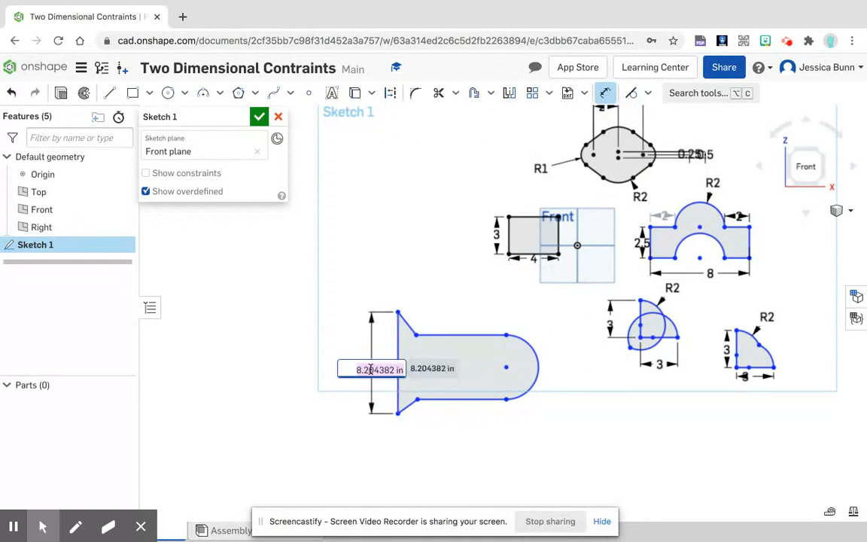
type("5")
key("Return")
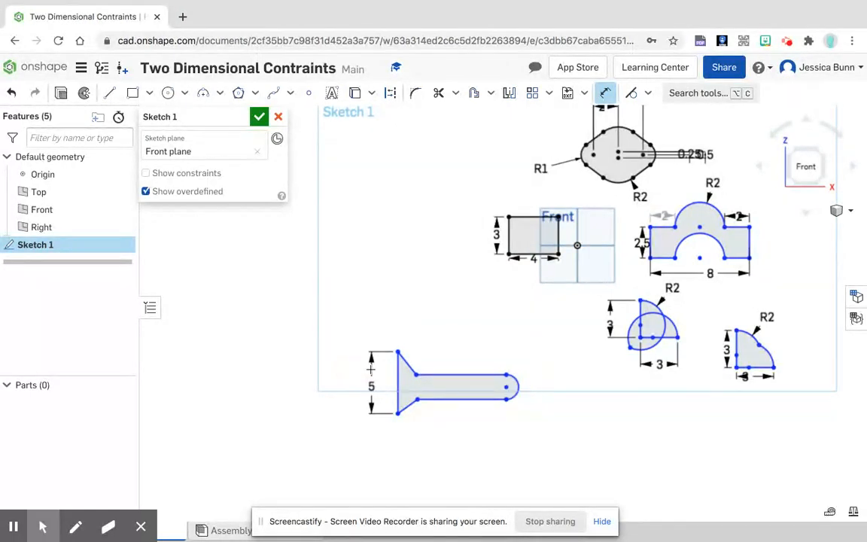
Dimension the distance from the vertical line to the end arc's center as 9 in, placed above the profile.
scroll(445, 405, "up", 5)
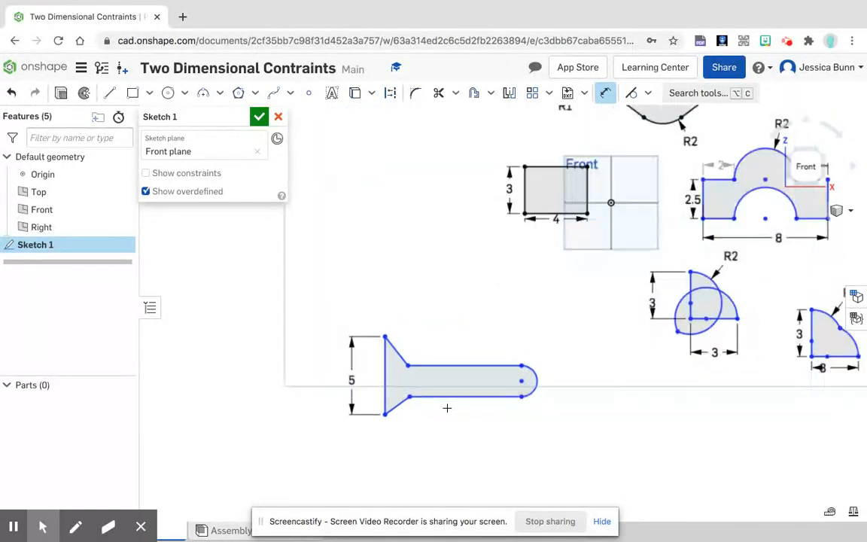
scroll(445, 404, "up", 3)
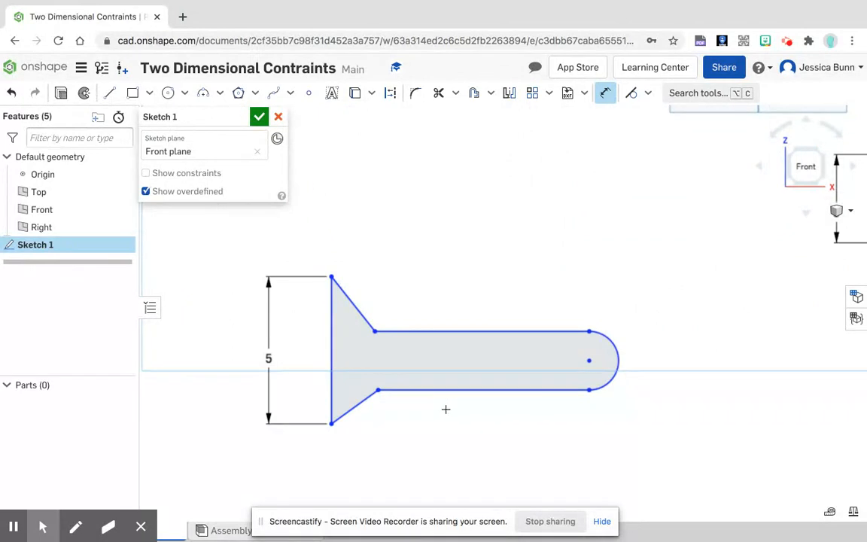
left_click(323, 342)
left_click(599, 356)
left_click(504, 230)
type("9")
key("Return")
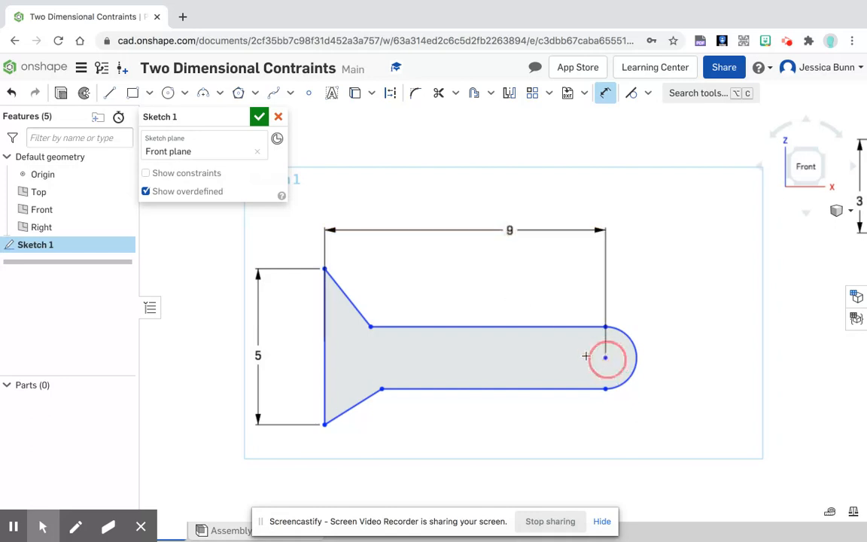
Dimension the vertical distance from the flared profile's upper corner to the end arc's center as 2.5 in.
left_click(326, 267)
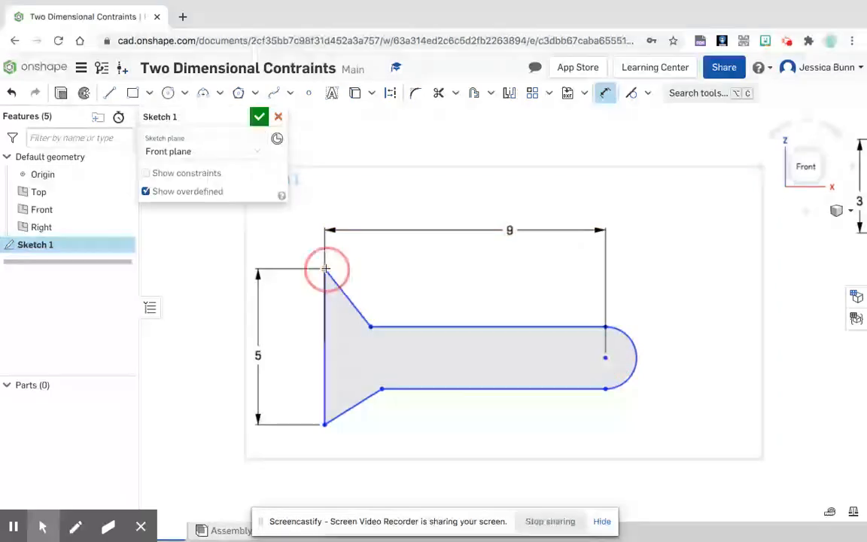
left_click(289, 316)
type("2.5")
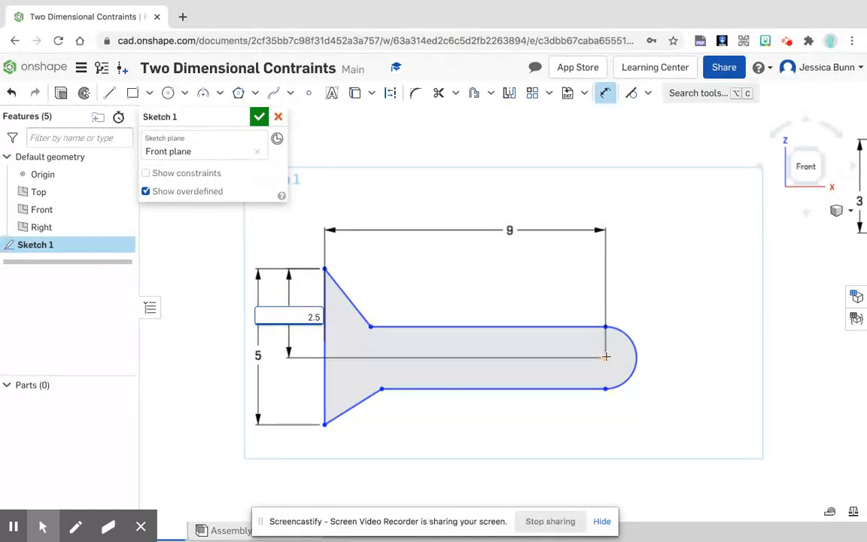
key("Return")
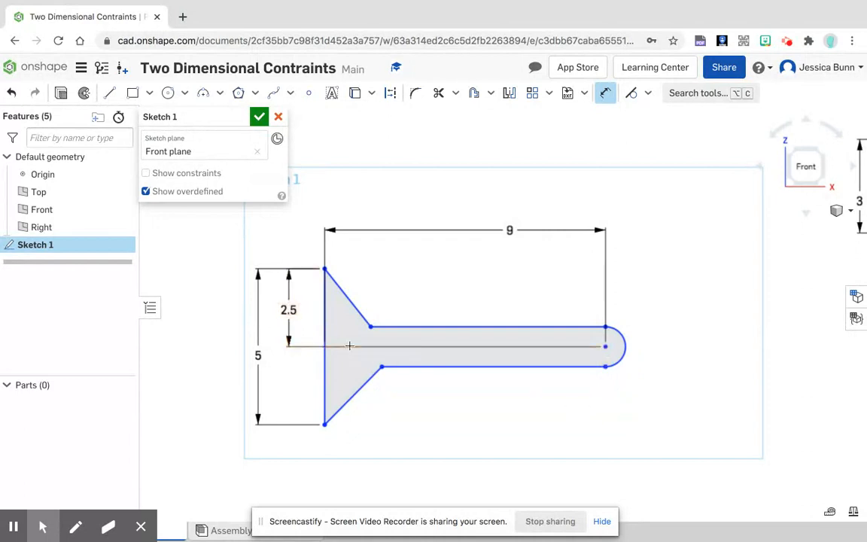
Dimension the angle between the flared profile's vertical line and its lower slanted line as 45 degrees.
left_click(321, 387)
left_click(347, 400)
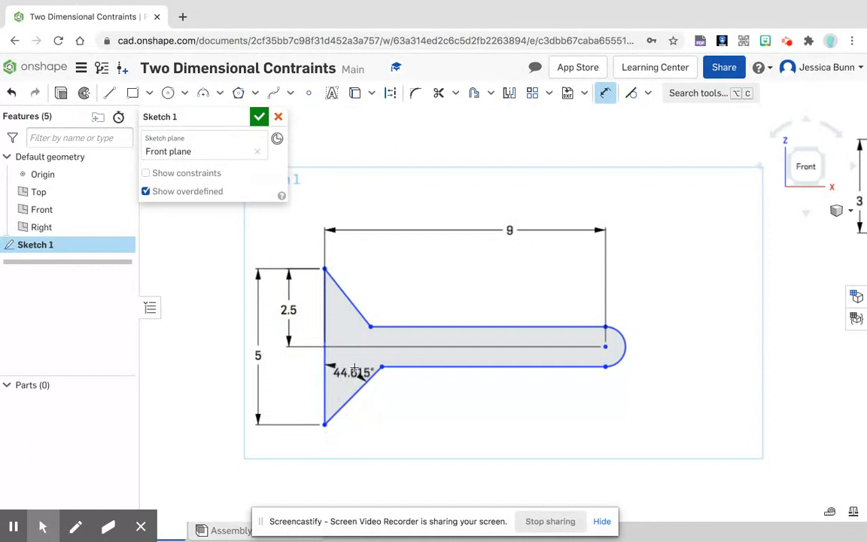
left_click(356, 361)
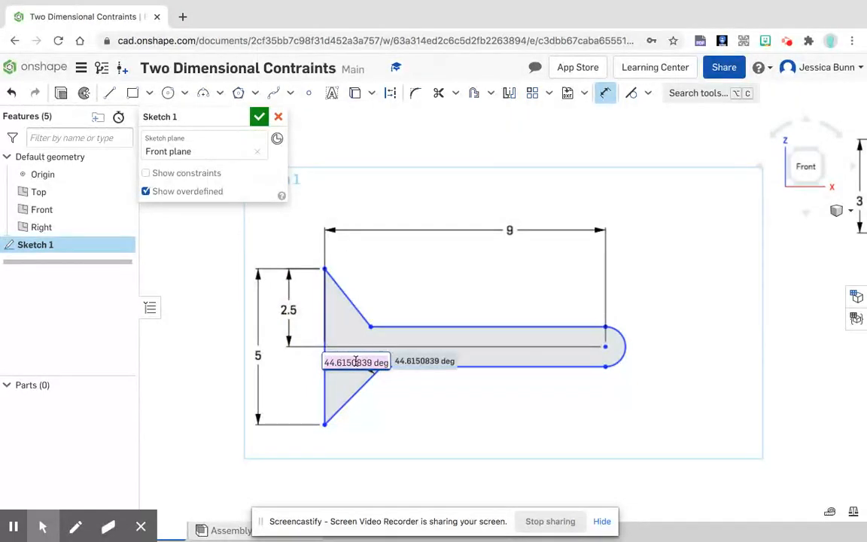
type("45")
key("Return")
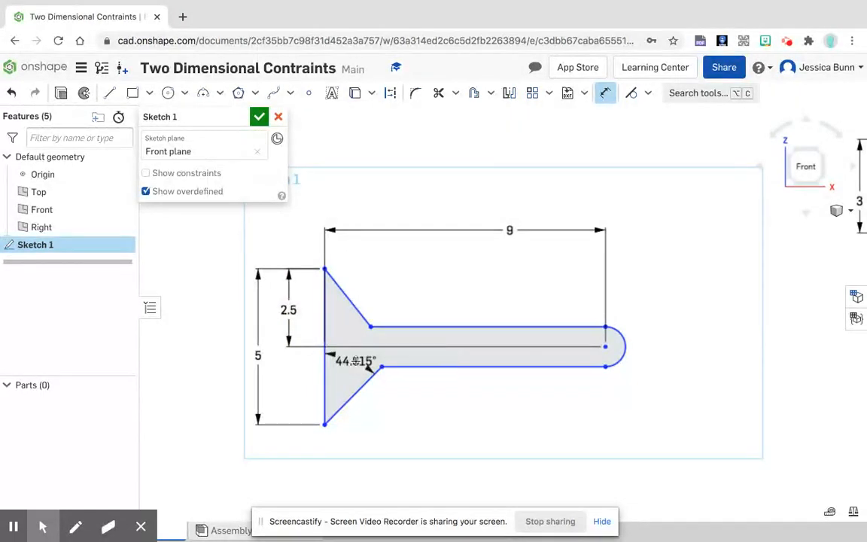
Dimension the angle between the flared profile's vertical line and its upper slanted line as 45 degrees.
left_click(326, 319)
left_click(354, 308)
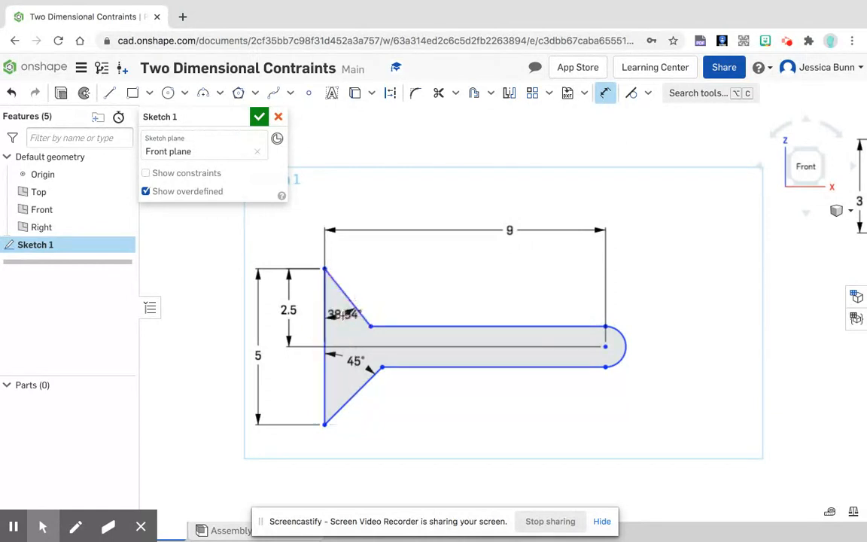
left_click(342, 326)
type("45")
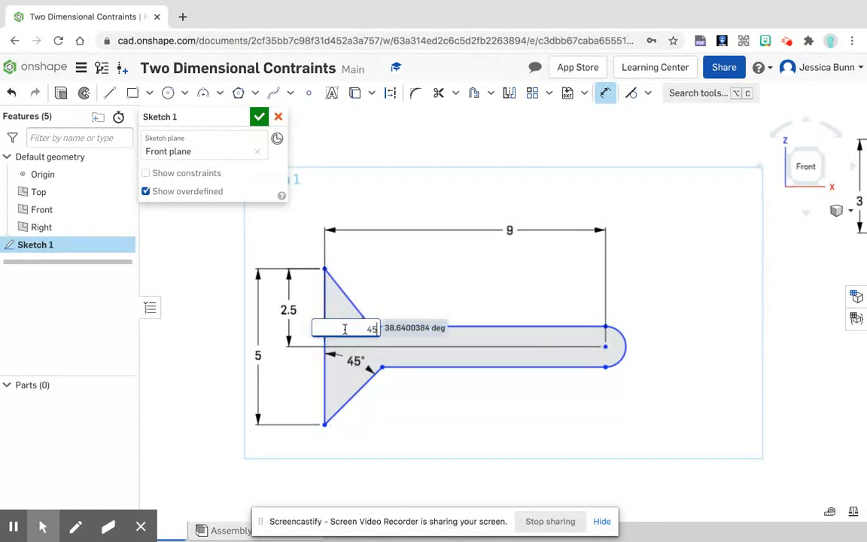
key("Return")
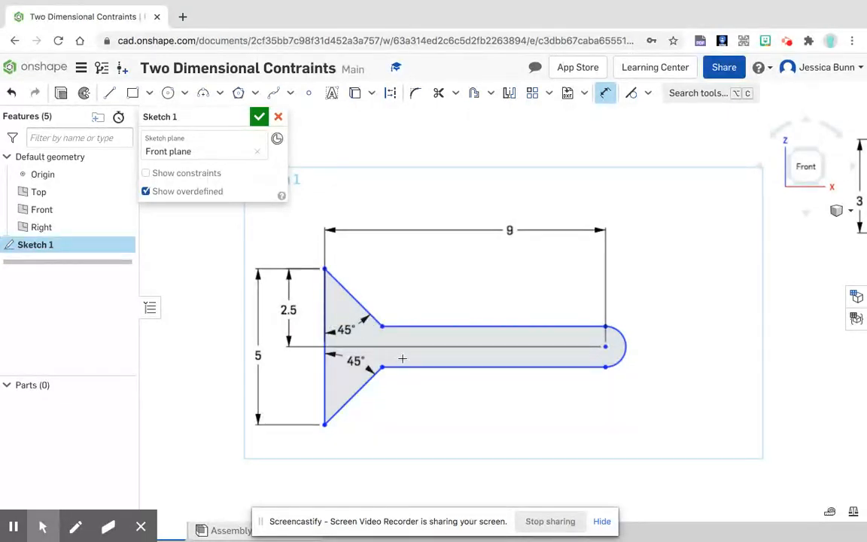
Dimension the flared profile's upper slanted line as 1 in long, placed parallel to the line outside the shape.
left_click(361, 292)
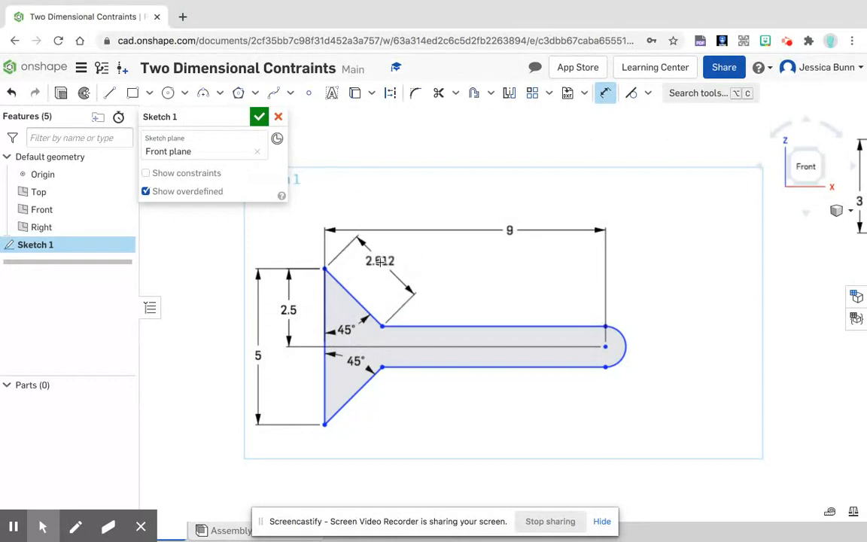
left_click(379, 269)
type("1")
key("Return")
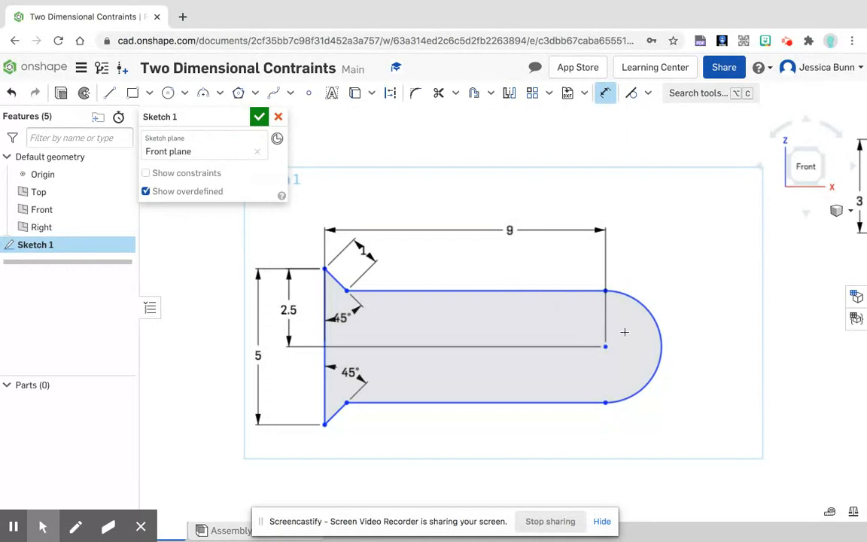
Add a driven radius dimension to the flared profile's end arc, placed outside the shape, and accept the sketch.
left_click(645, 308)
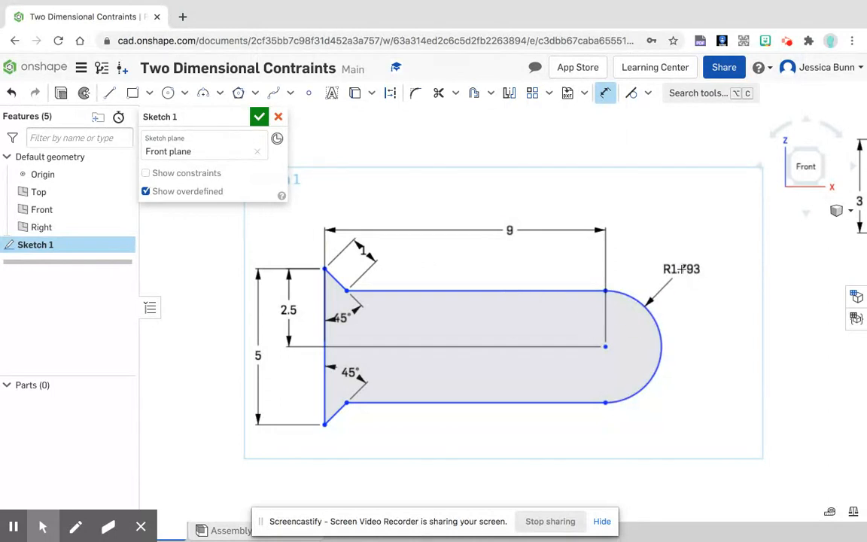
left_click(681, 269)
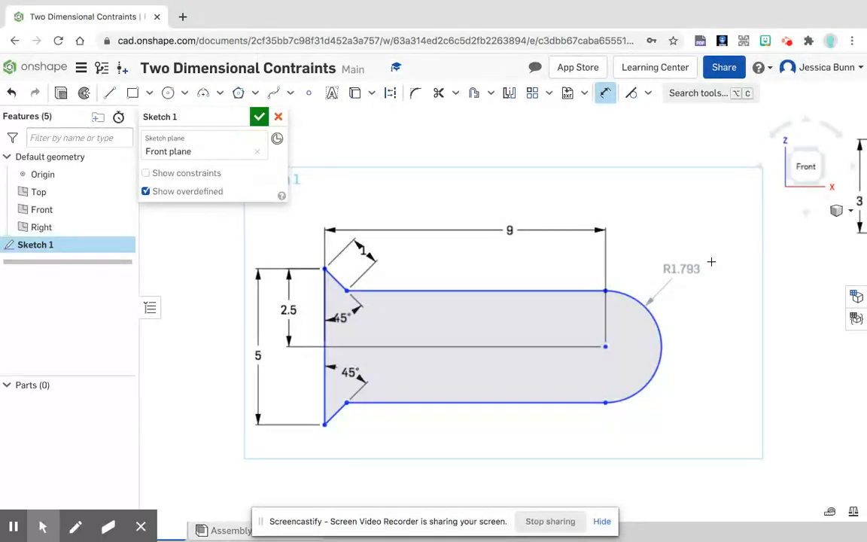
scroll(689, 310, "down", 5)
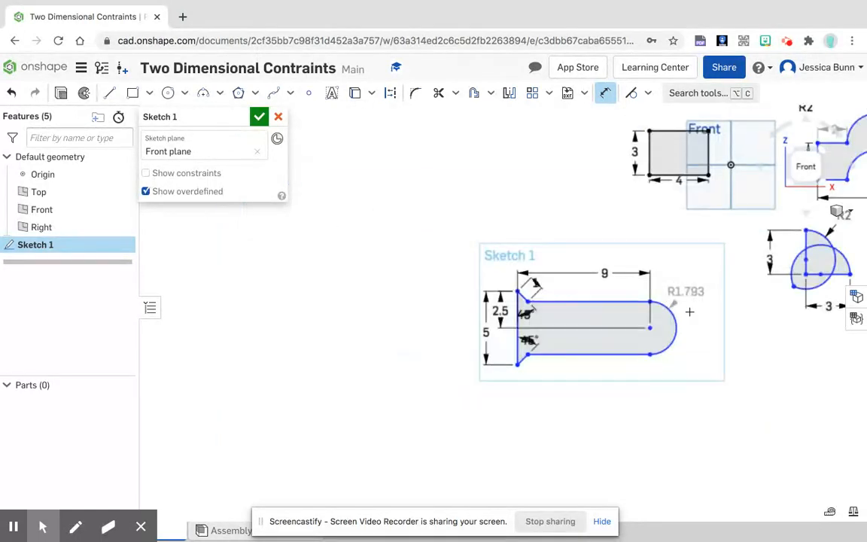
mouse_move(733, 329)
middle_mouse_down()
mouse_move(477, 403)
mouse_move(526, 409)
middle_mouse_up()
scroll(527, 408, "up", 1)
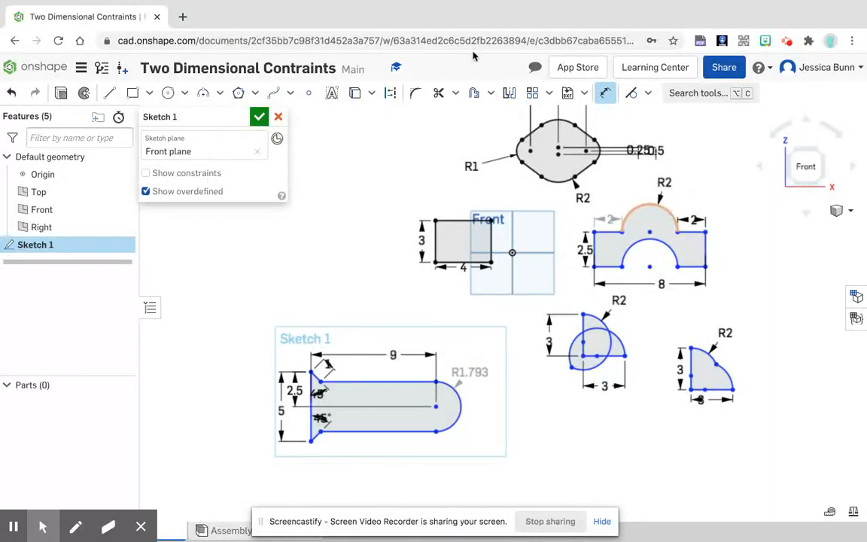
left_click(259, 116)
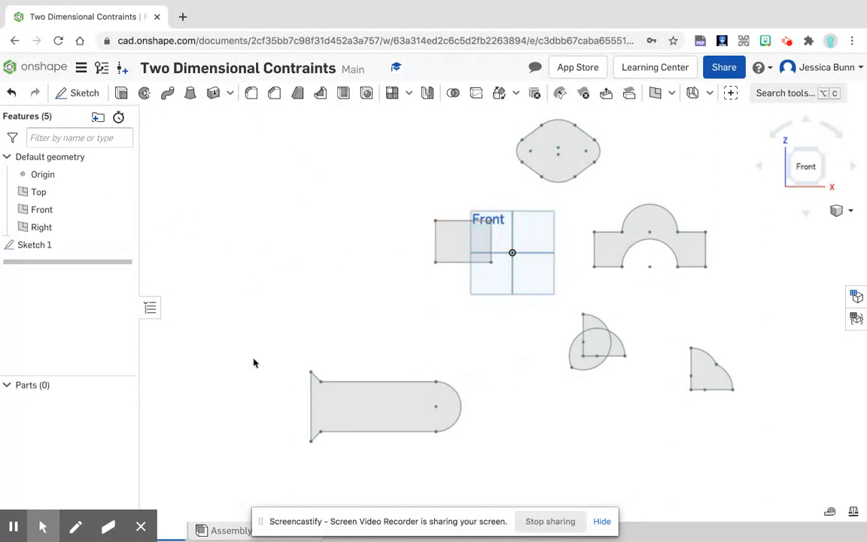
Reopen Sketch 1 to view its dimensions and close it again.
left_click(37, 247)
double_click(38, 247)
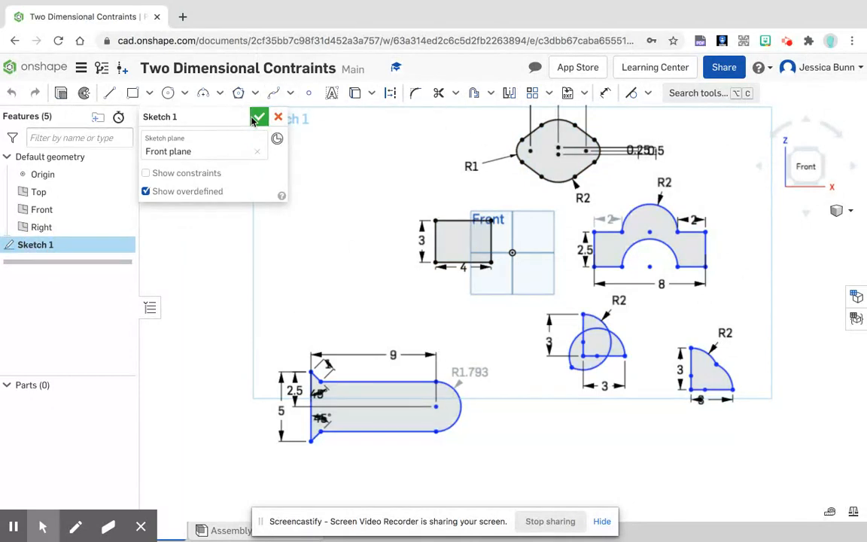
left_click(258, 118)
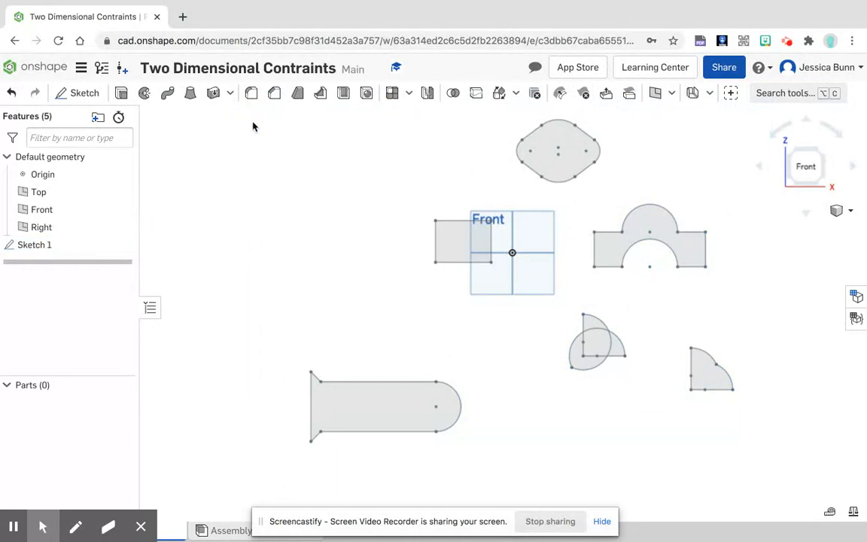
Turn on link sharing for the document so anyone with the link can view it, and activate the document link.
left_click(717, 74)
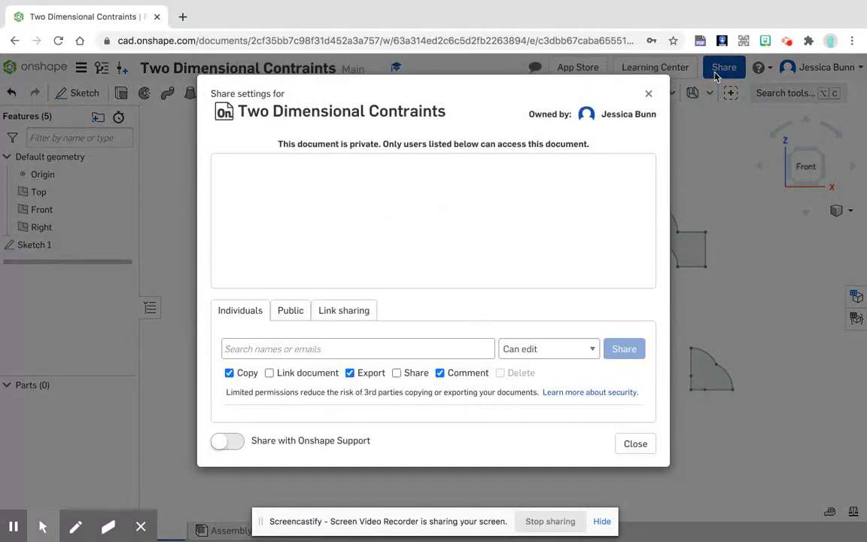
left_click(357, 312)
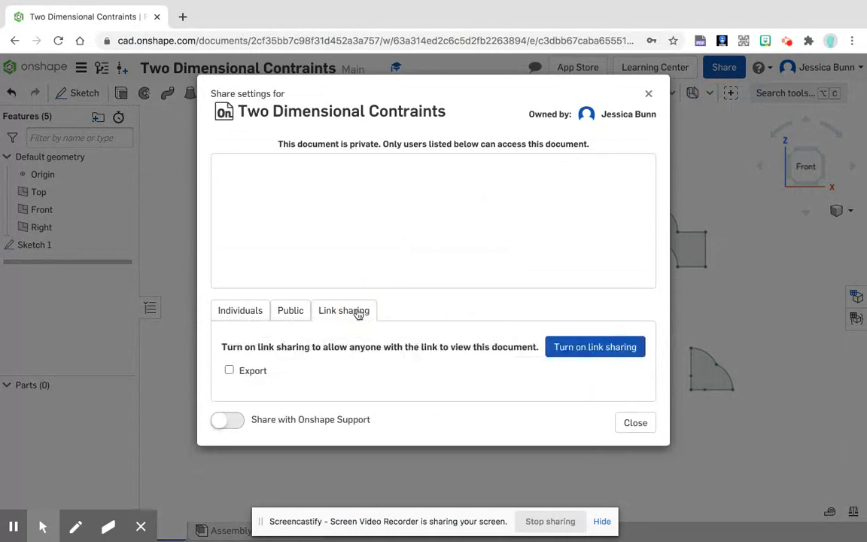
left_click(577, 356)
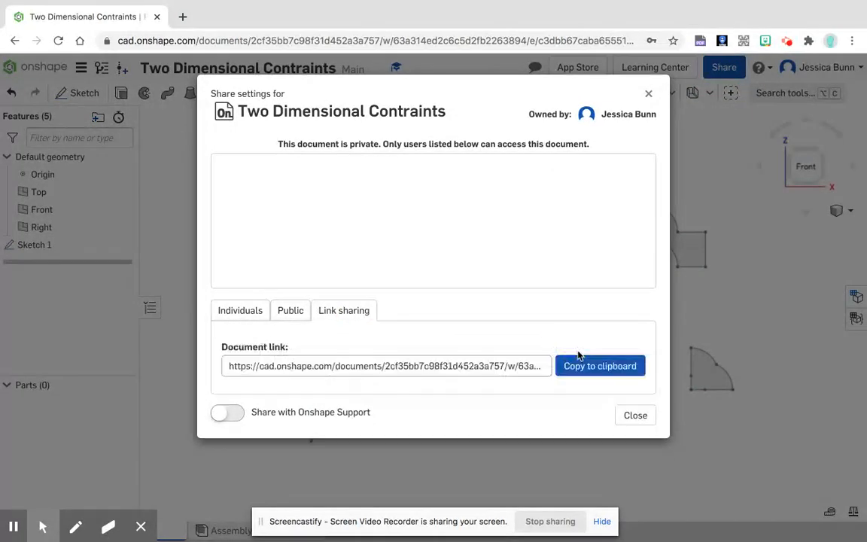
left_click(522, 362)
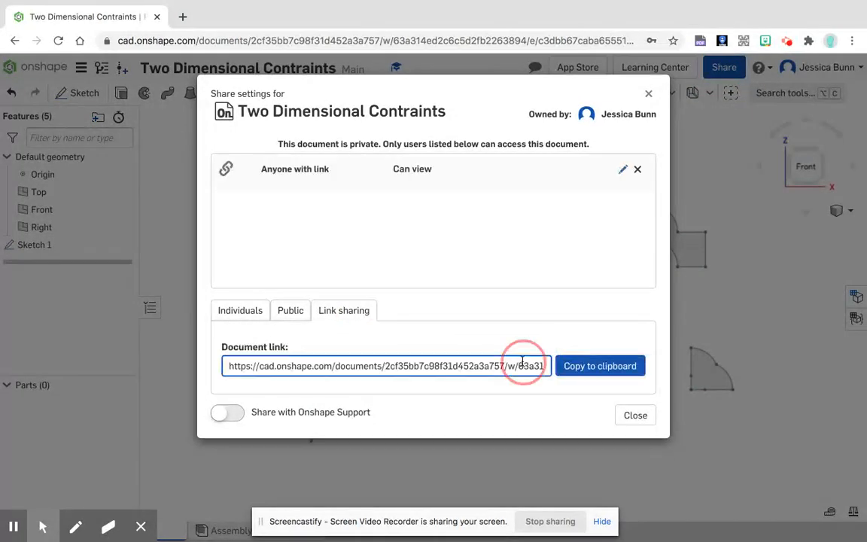